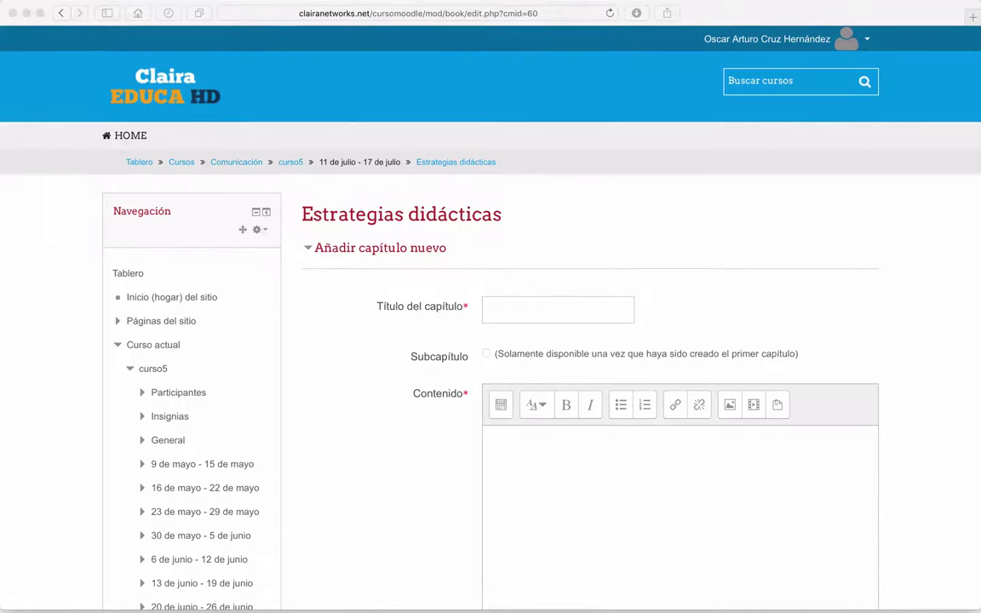
Title the new book chapter "Introducción".
click(553, 305)
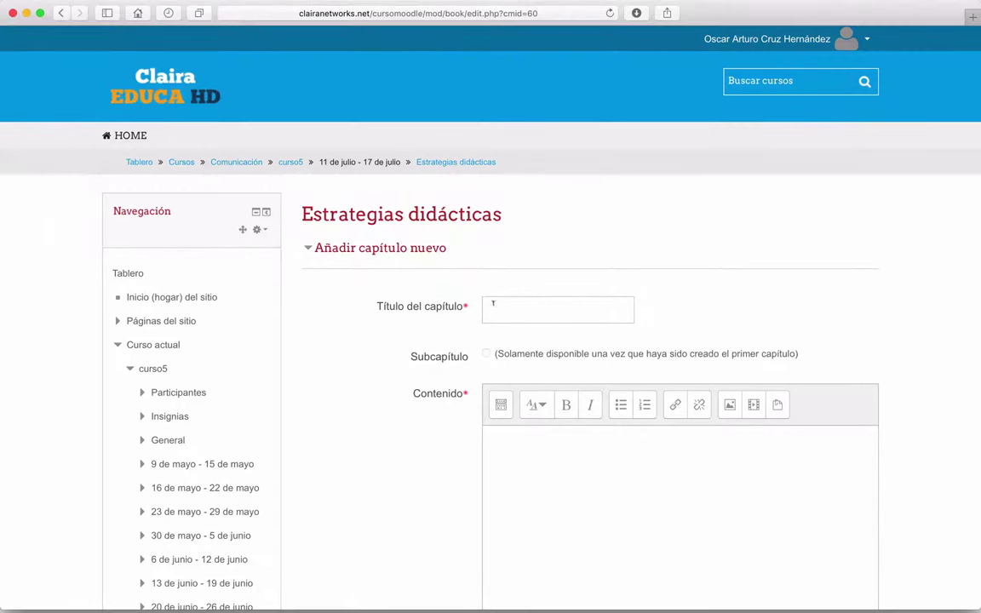
text(Int)
key(BackSpace)
key(BackSpace)
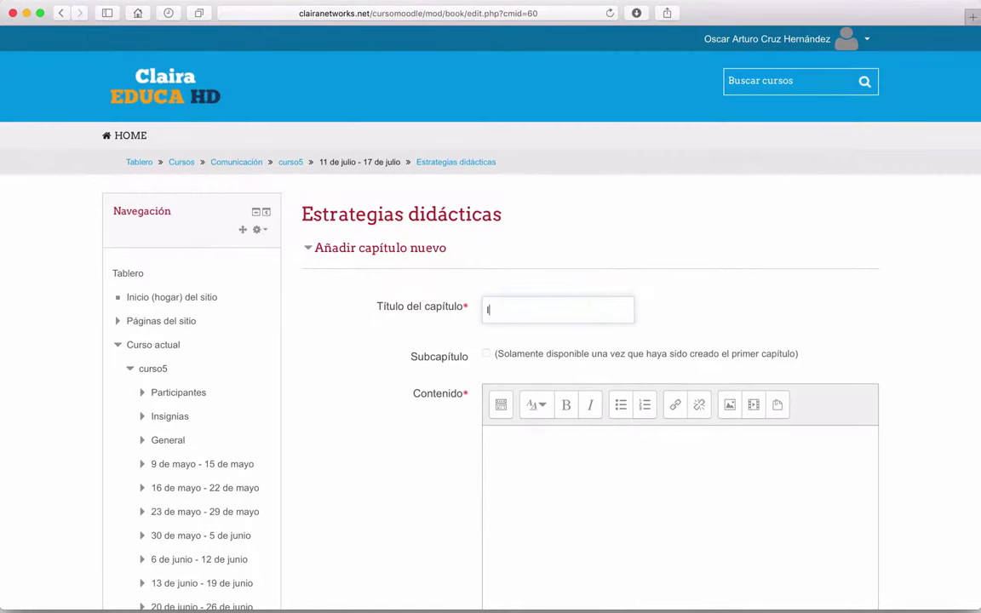
text(ntroducción)
Fill the chapter content with the copied "Manual de Estrategias Didácticas" line and its paragraph on learning and teaching strategies.
click(636, 511)
scroll(635, 512, down, 5)
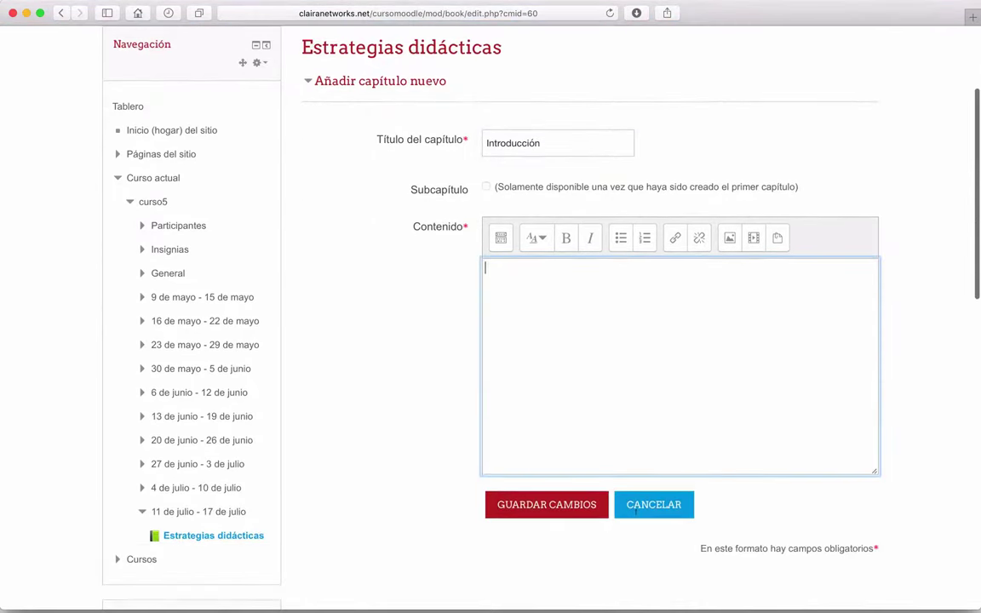
key(super+Tab)
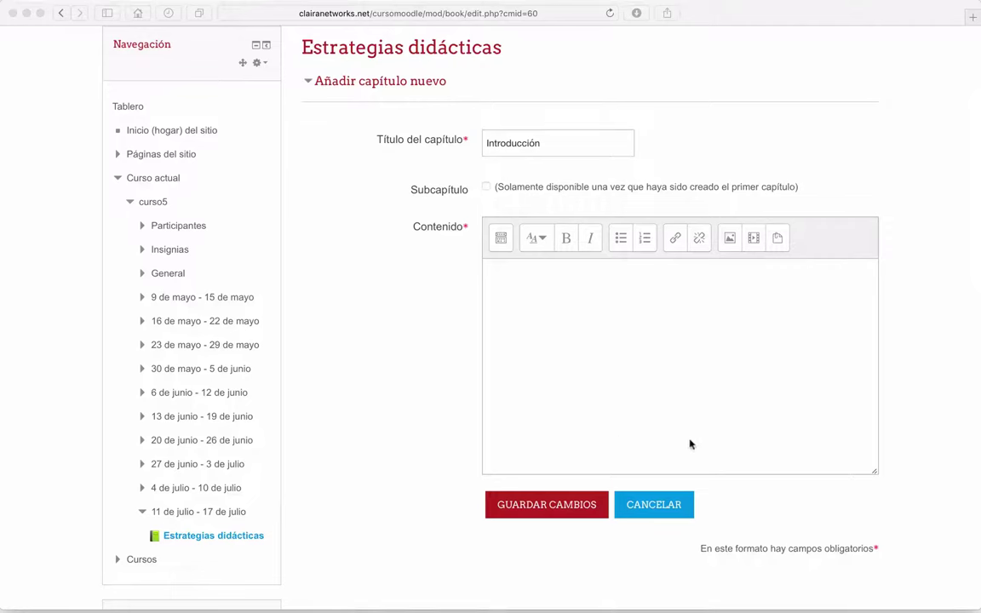
click(615, 316)
text(Manual de Estrategias Didácticas Las estrategias didácticas contemplan las estrategias de aprendizaje y las estrategias de enseñanza. Por esto, es importante definir cada una. Las estrategias de aprendizaje consisten en un procedimiento o conjunto de pasos o habilidades que un estudiante adquiere y emplea de forma intencional como instrumento flexible para aprender significativamente y solucionar problemas y demandas académicas. Por su parte, las estrategias de enseñanza son todas aquellas ayudas planteadas por el docente, que se proporcionan al estudiante para facilitar un procesamiento más profundo de la información (Díaz y Hernández, 1999).)
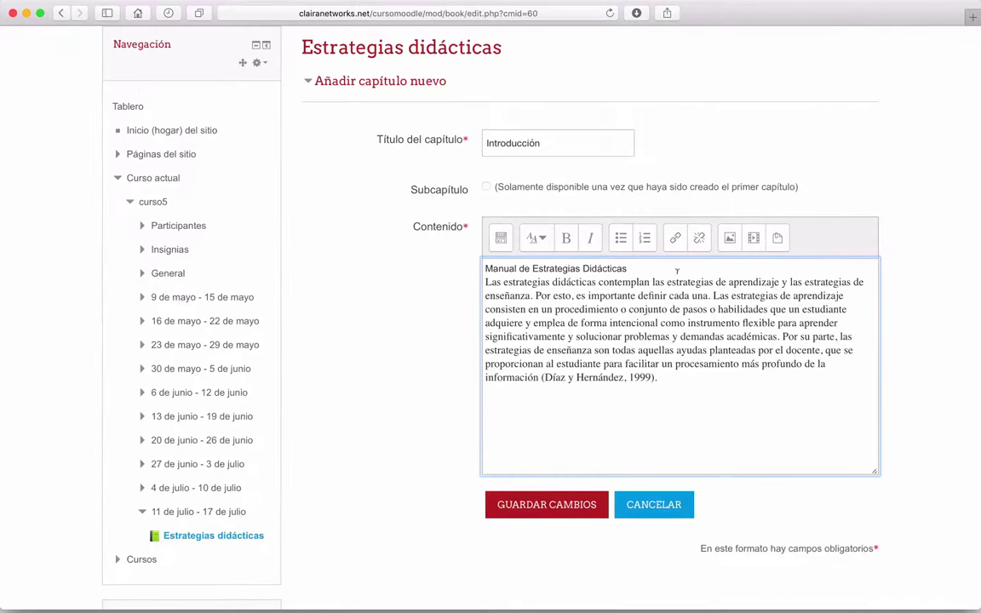
Set the "Manual de Estrategias Didácticas" line apart as its own paragraph above the text and save the chapter.
click(647, 268)
key(Return)
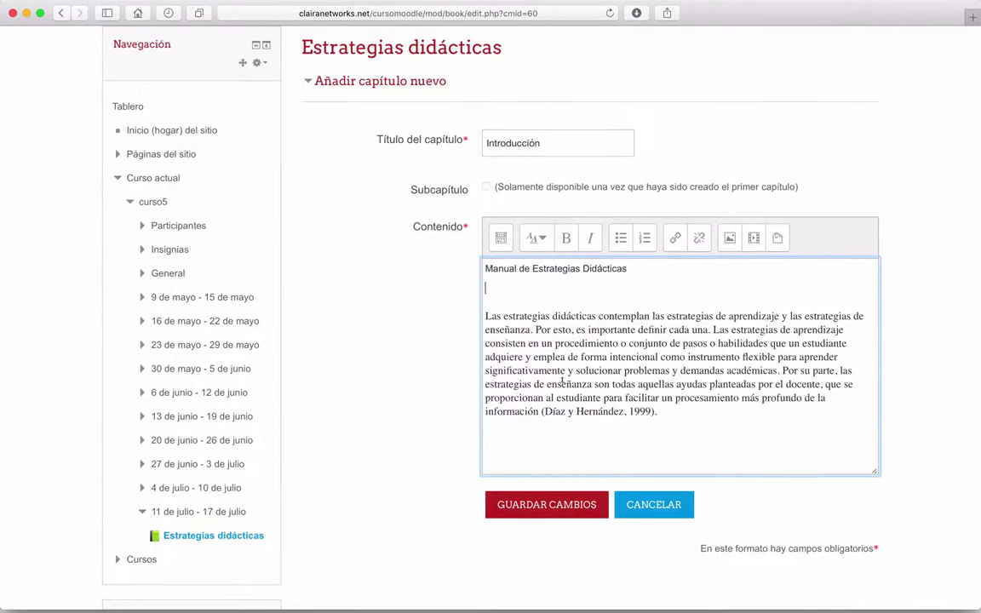
key(Down)
key(Down)
key(BackSpace)
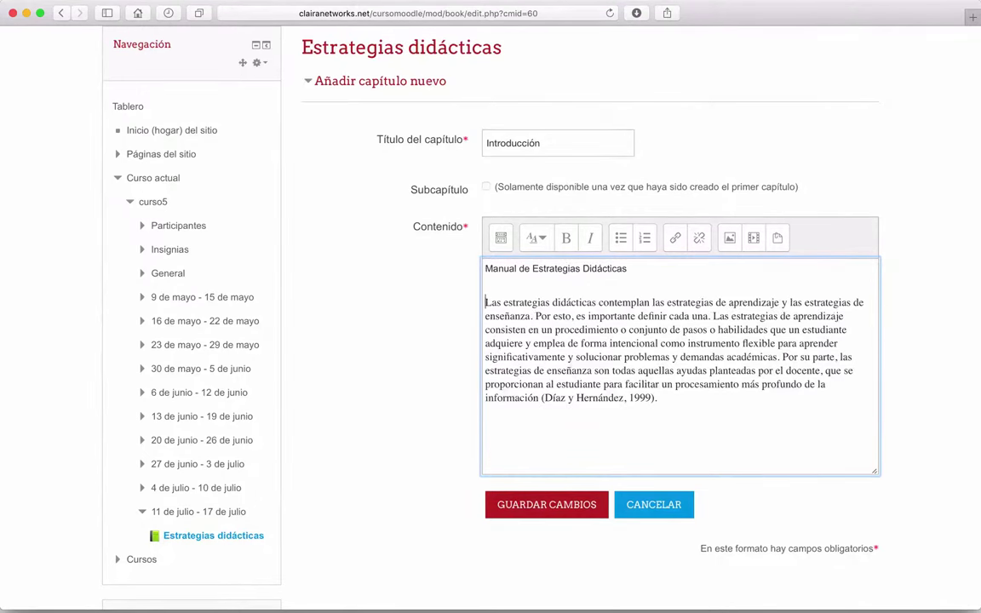
key(BackSpace)
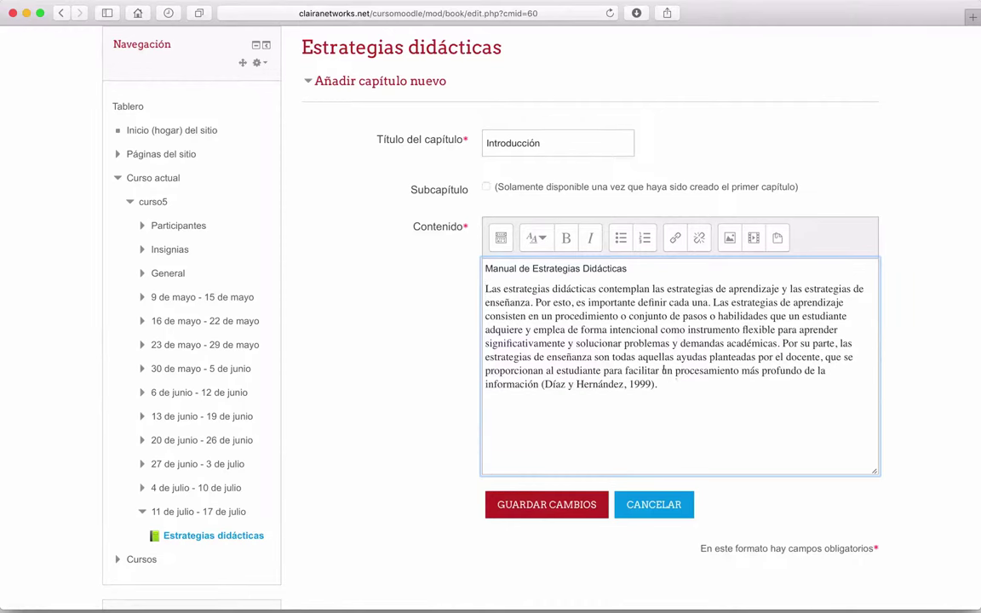
drag(672, 388, 436, 265)
click(597, 454)
click(573, 503)
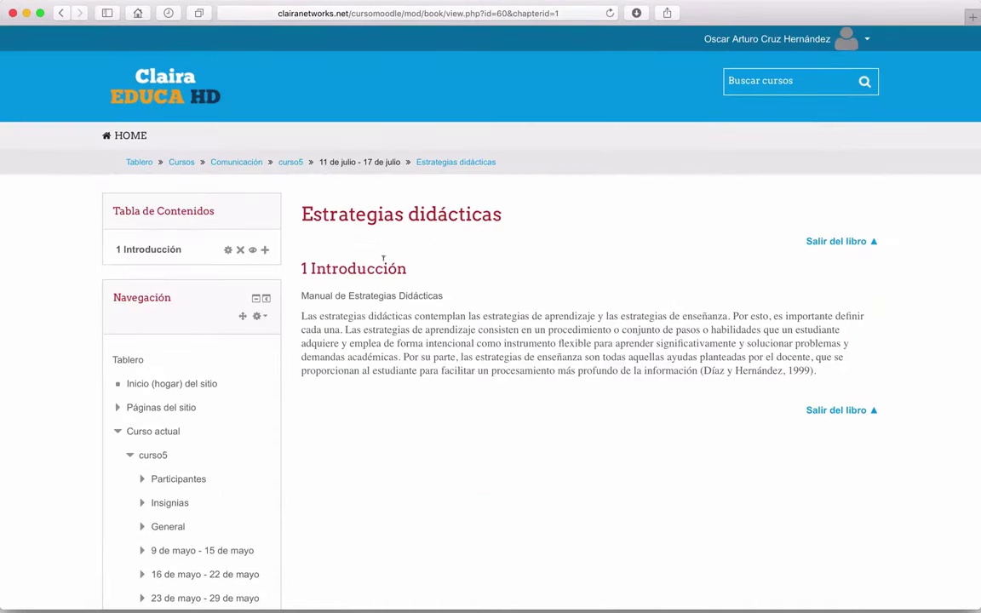
Add a new chapter after Introducción and title it "Justificación".
scroll(722, 397, down, 2)
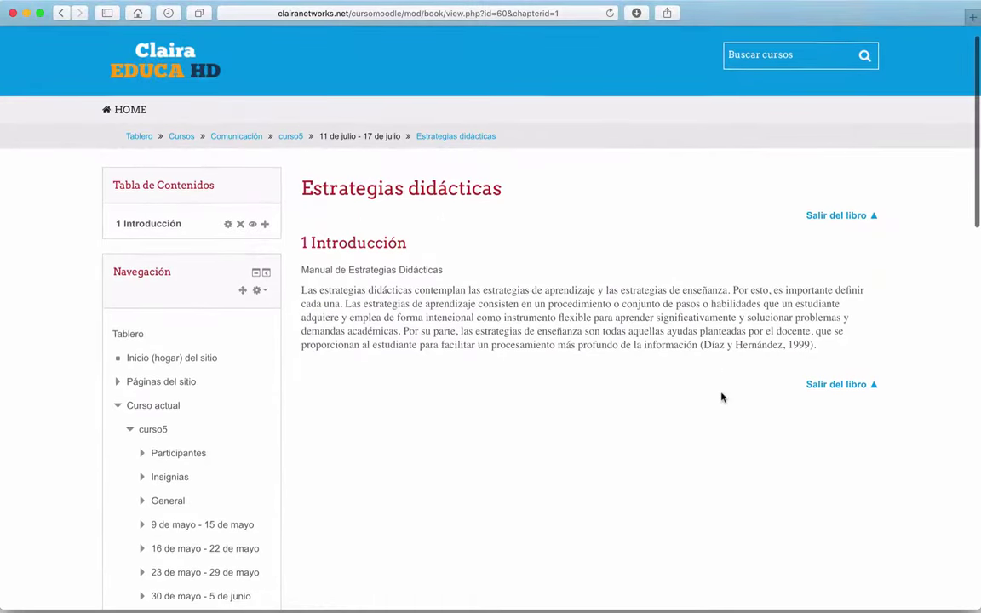
scroll(721, 397, up, 2)
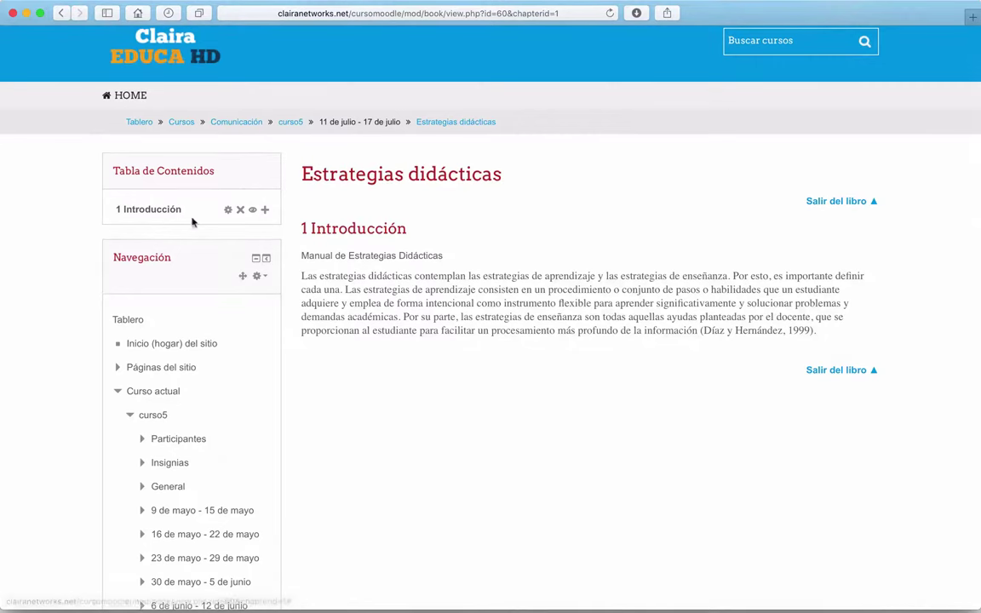
scroll(546, 338, down, 3)
scroll(546, 338, up, 1)
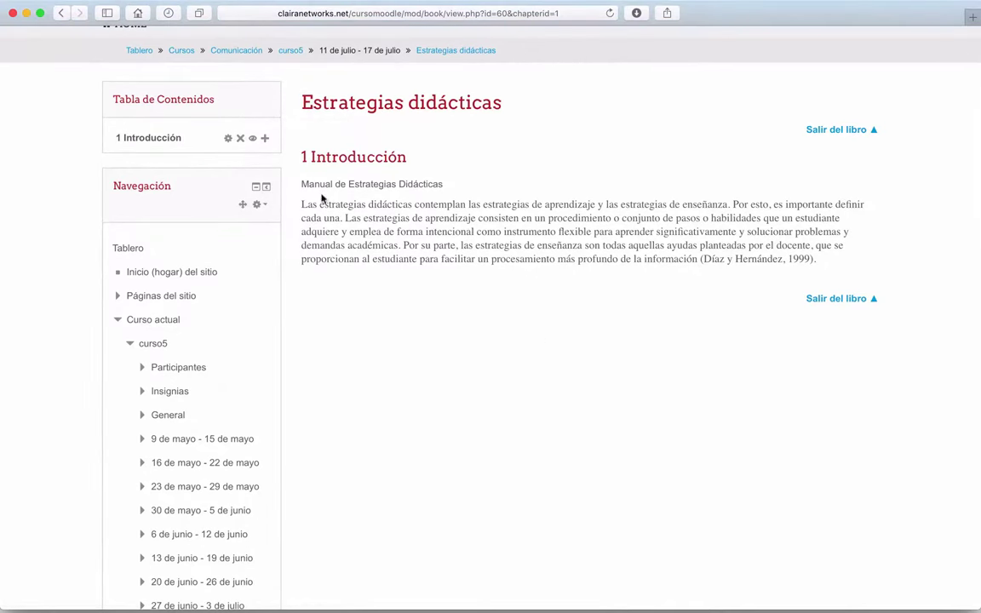
click(265, 139)
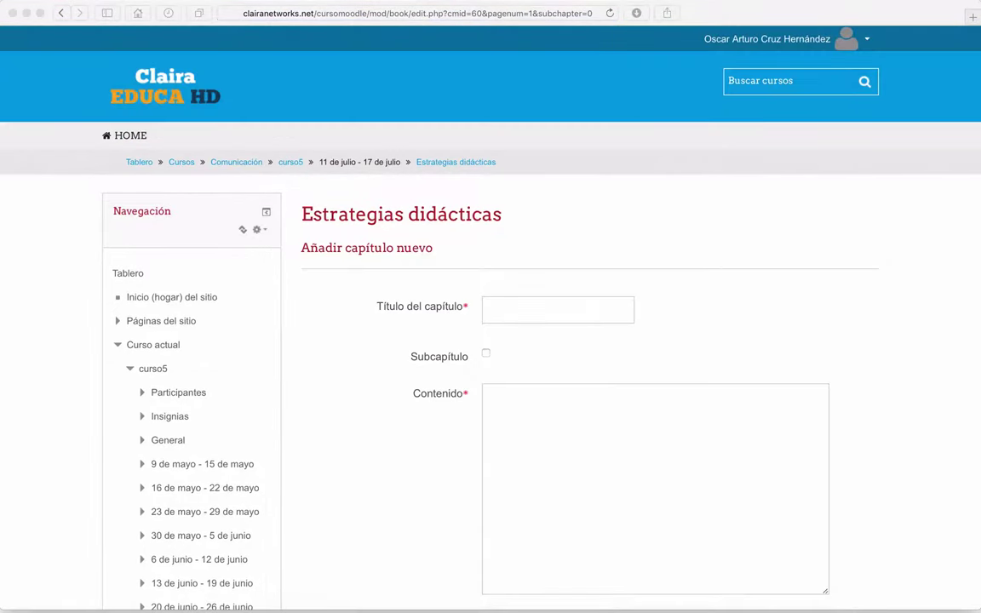
click(552, 308)
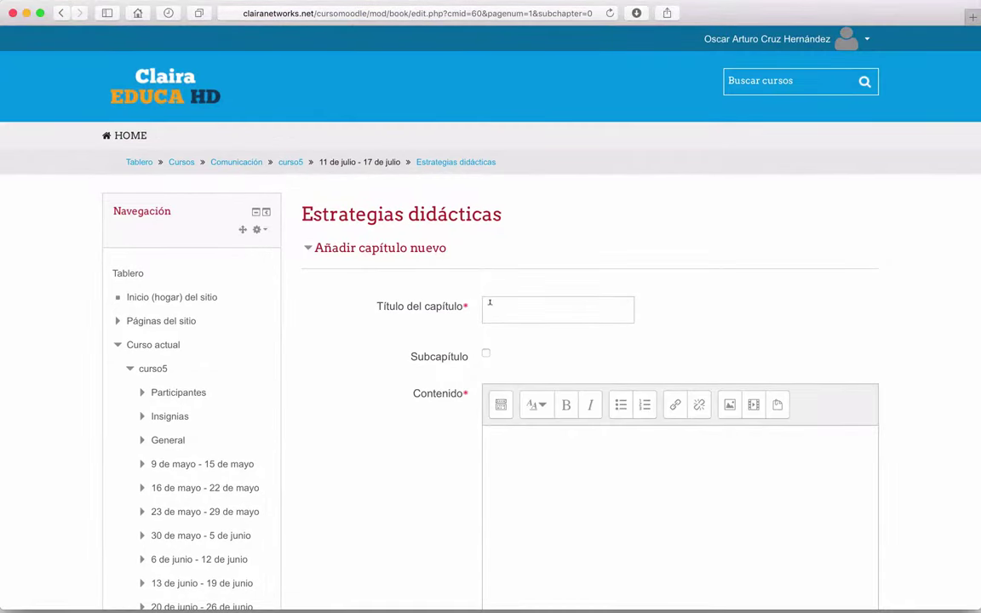
text(Justificación)
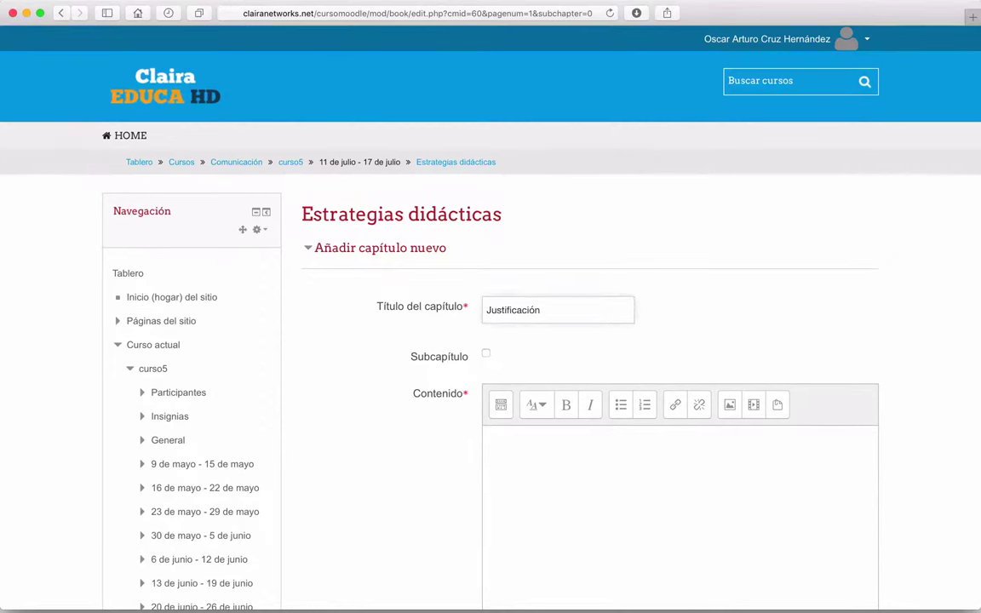
Fill the chapter content with the copied paragraph on "La educación a distancia" and delete its "Manual de Estrategias Didácticas" line.
click(600, 449)
click(599, 450)
text(Manual de Estrategias Didácticas La educación a distancia enfrenta retos significativos donde los estudiantes demandan procesos de Enseñanza efectivos que den pauta a procesos de aprendizajes constructivos y significativos.)
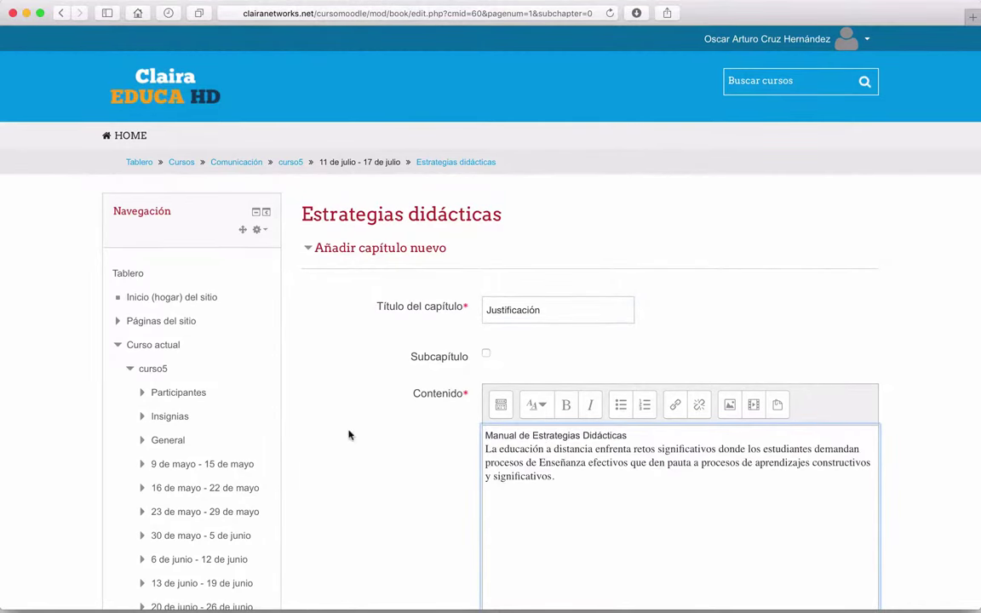
scroll(346, 433, down, 4)
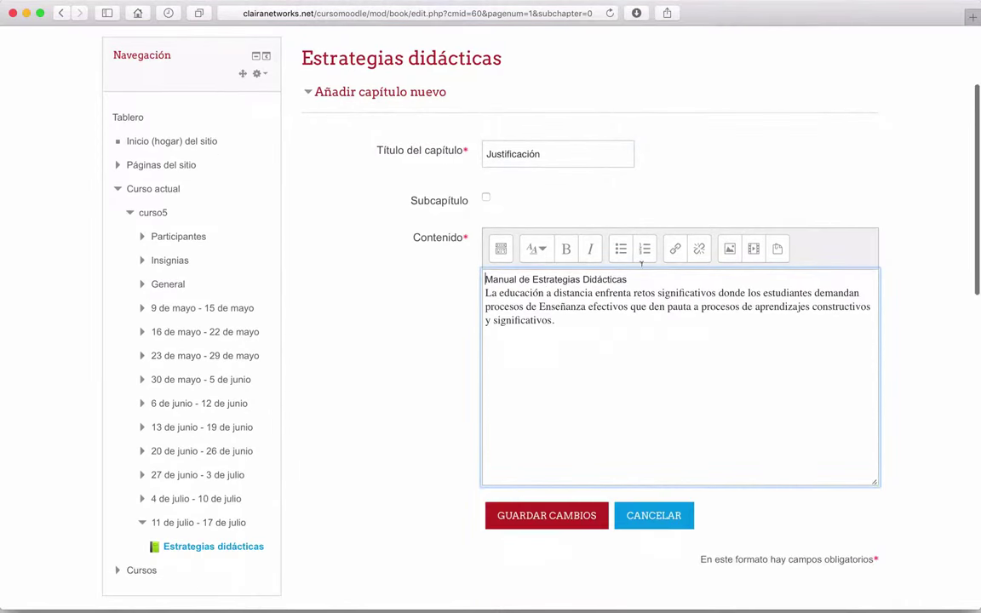
triple_click(555, 280)
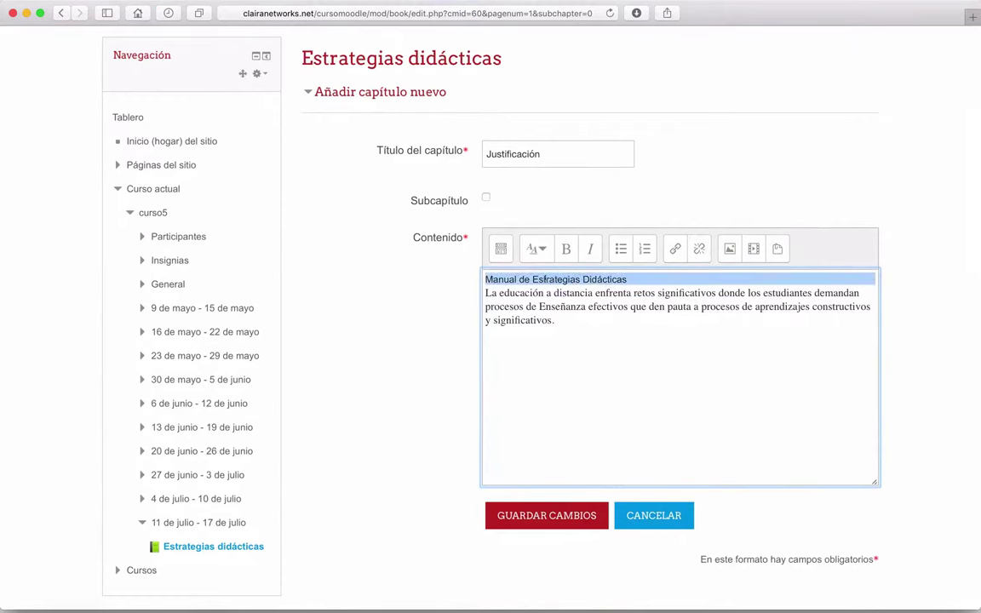
key(BackSpace)
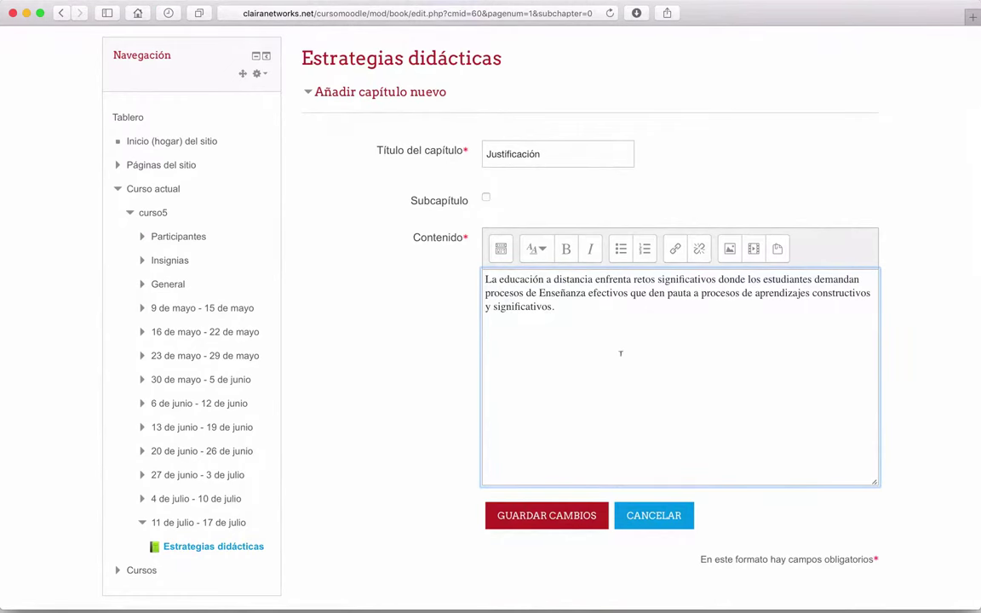
Add the filler lines "asdfasdfa", "sdf", "asfd", "as" and "fas" below the paragraph and save the chapter.
key(Return)
text(asdfasdfa)
key(Return)
text(sdf)
key(Return)
text(asfd as fas)
key(Return)
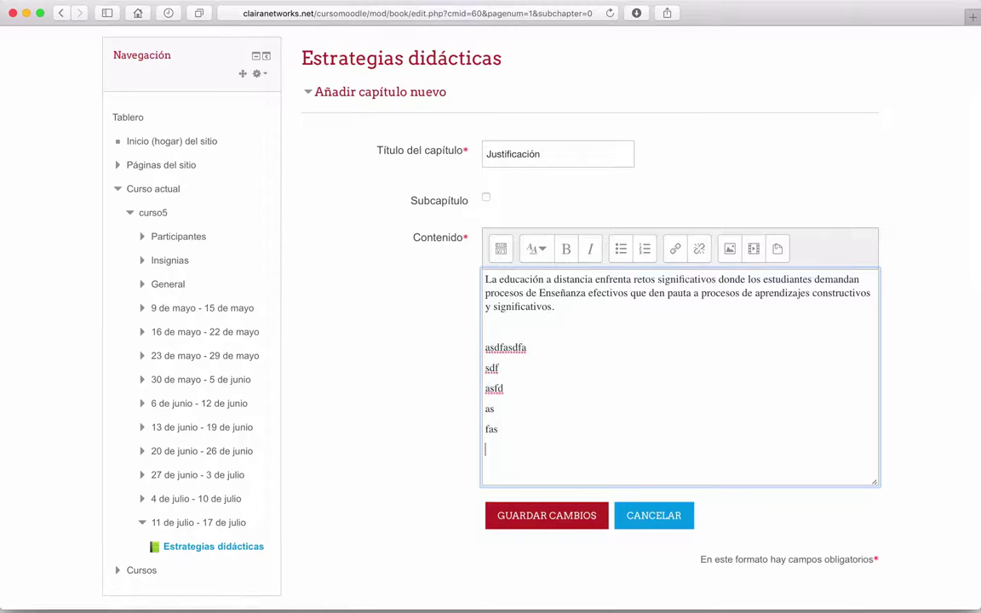
click(555, 517)
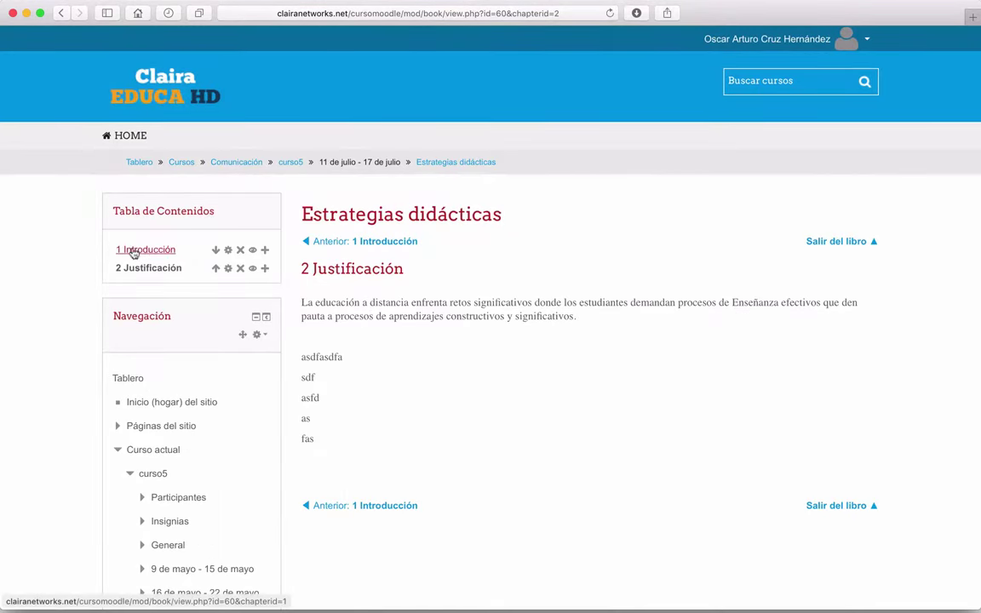
View the Introducción chapter and return to the Justificación chapter through the book's table of contents.
click(141, 252)
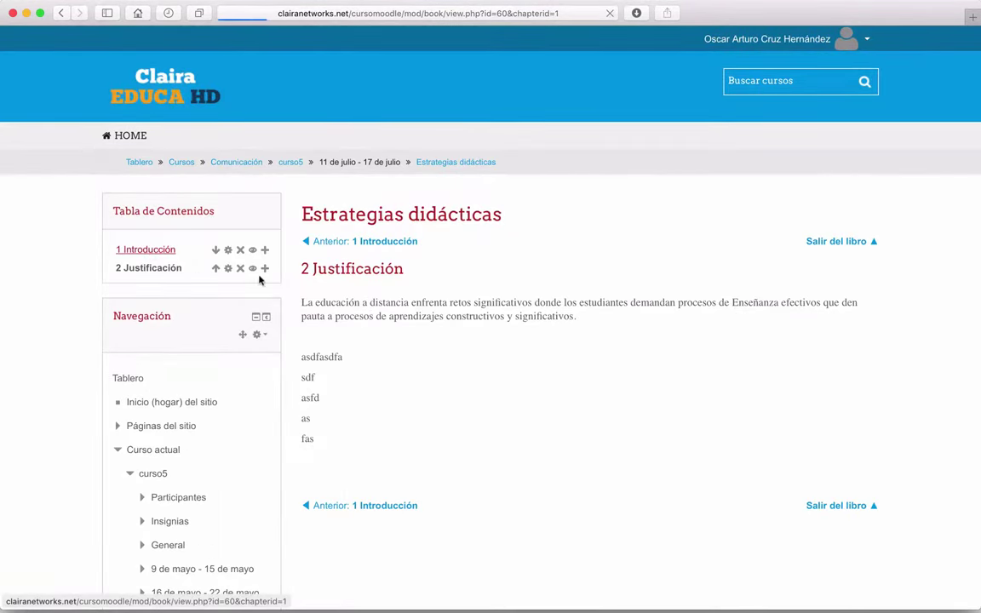
click(165, 271)
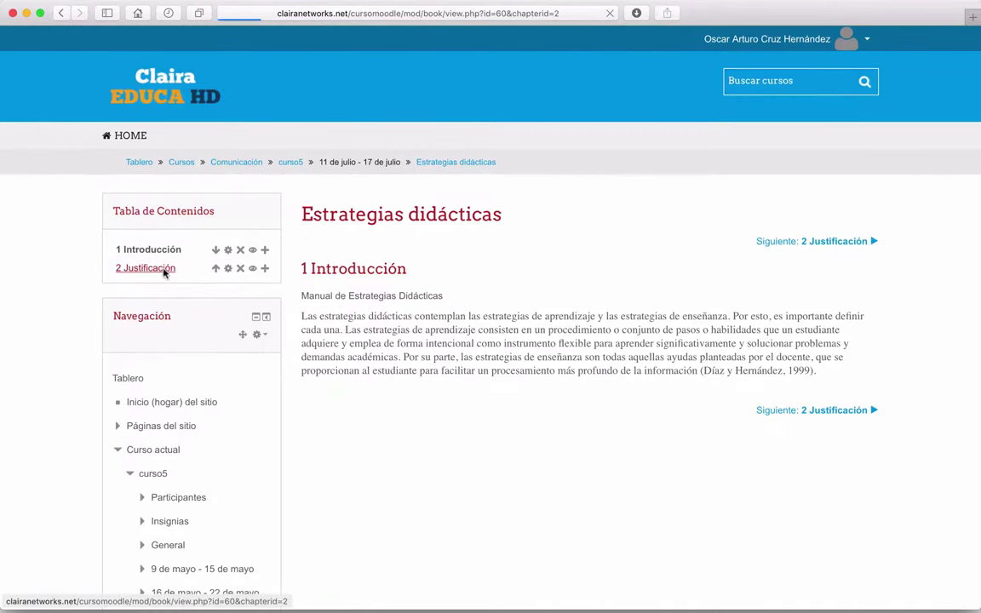
scroll(499, 396, down, 1)
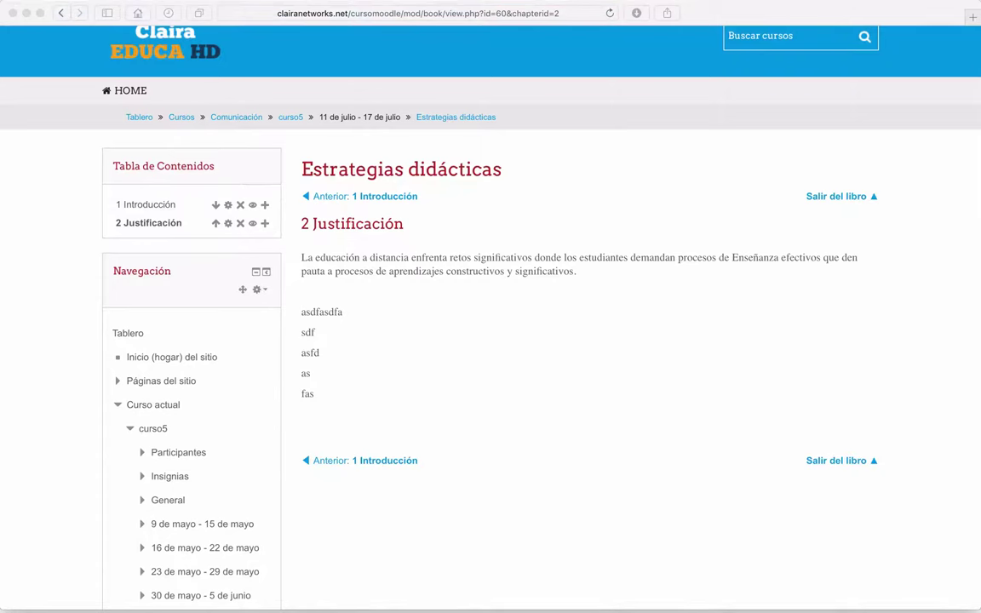
click(518, 332)
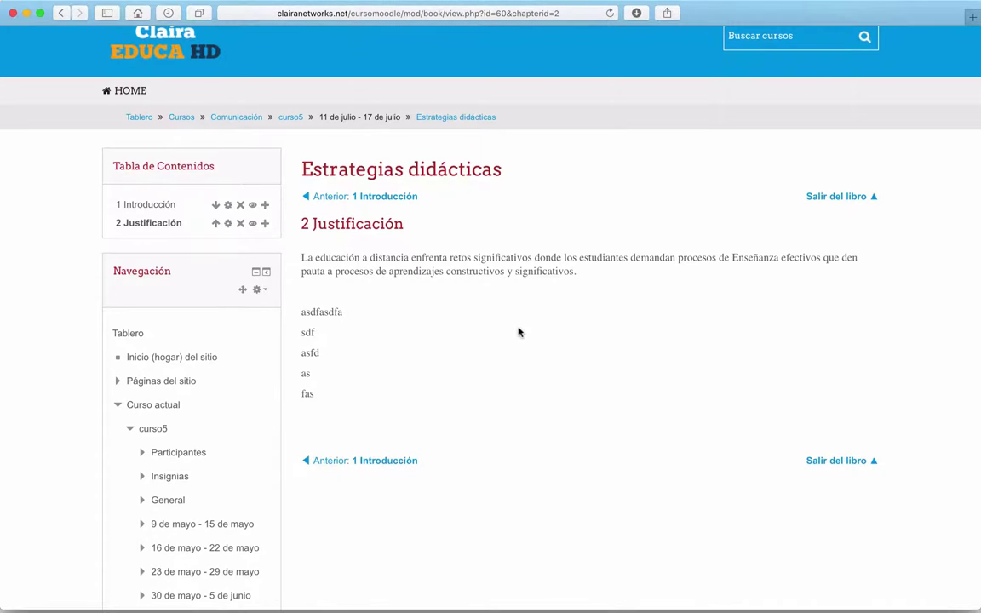
Add a new chapter after Justificación and title it "Estrategias didácticas".
click(265, 225)
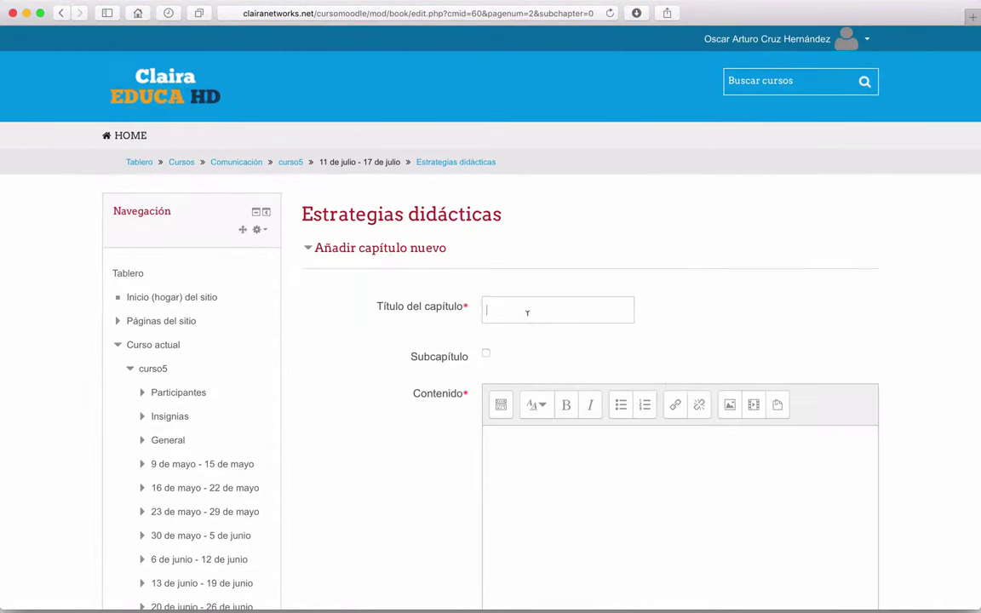
text(Estrate)
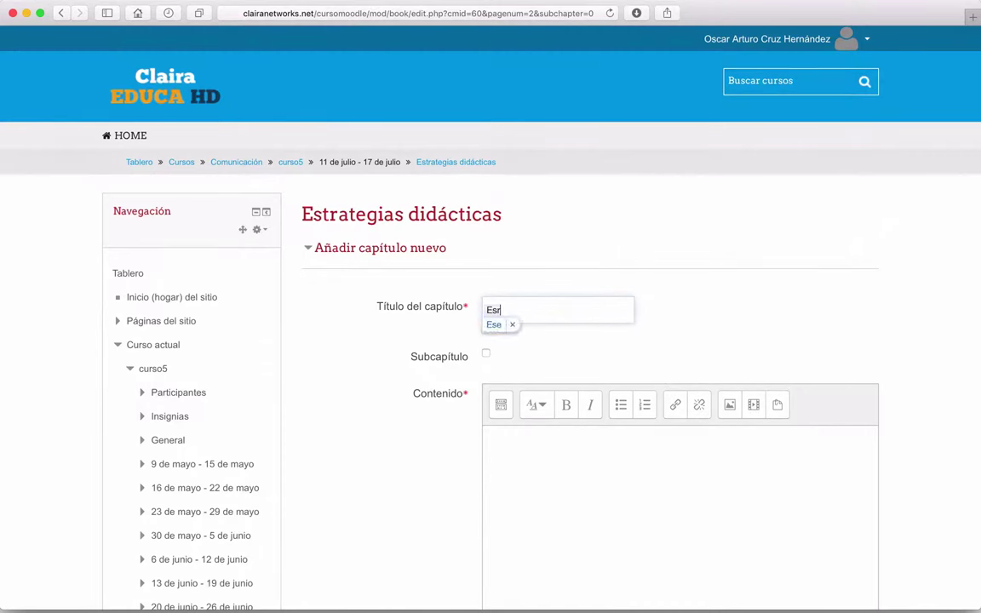
text(gias did)
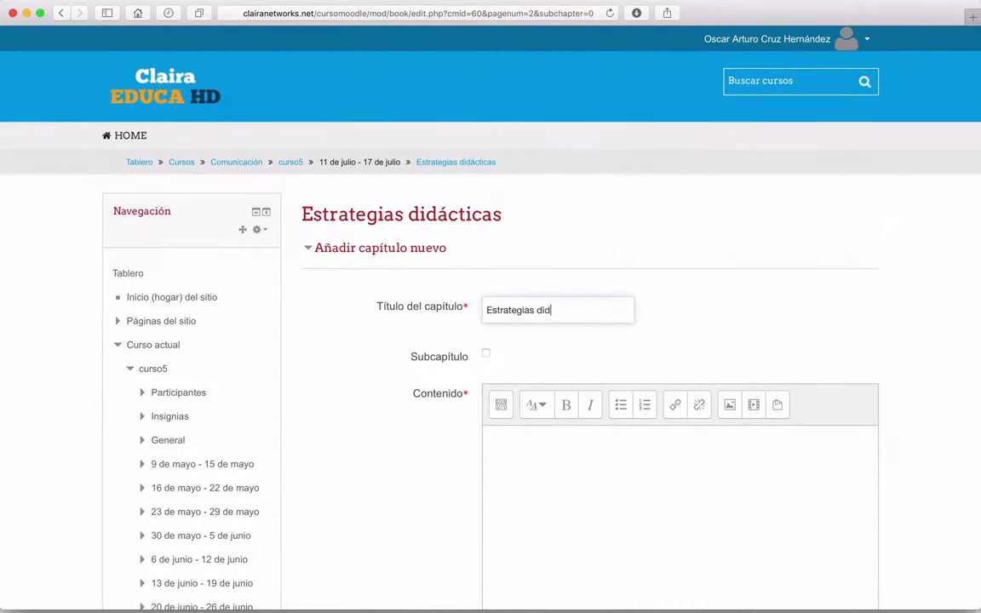
text(ácticas)
Enter the content "A continuación mencionaremos algunas estrategias didácticas que podrás implementar en tu quehacer docente" and save the chapter.
click(614, 436)
text(A continuación mencionar)
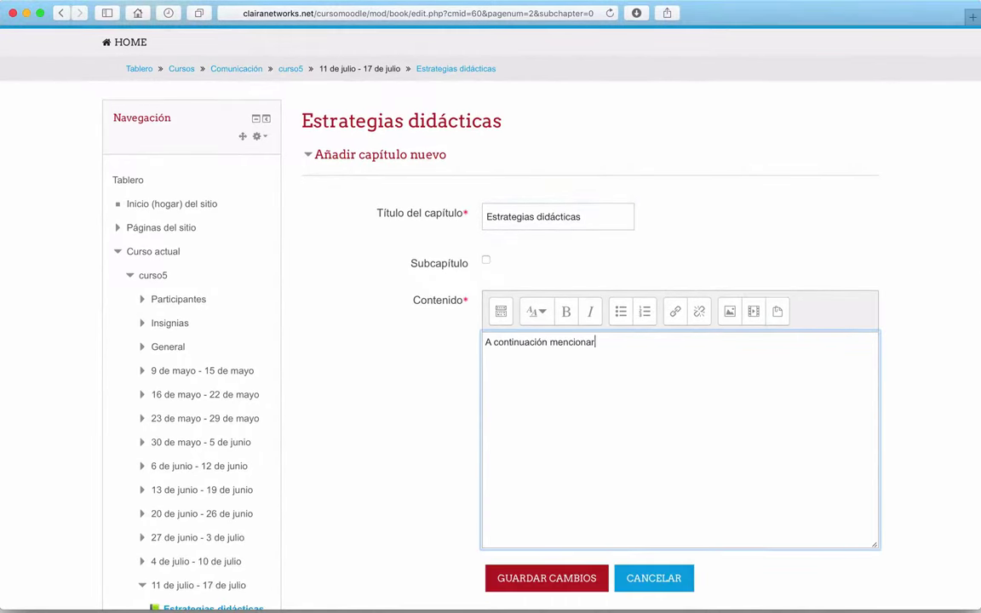
text(emos algunas estrategias didácticas que podrás implementar en tu quehacer)
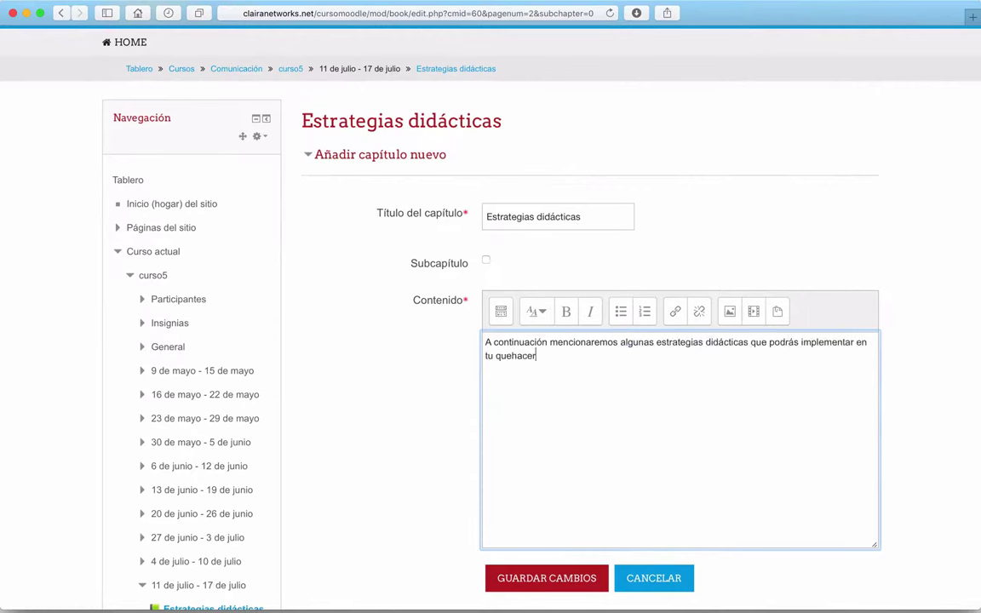
text( docente)
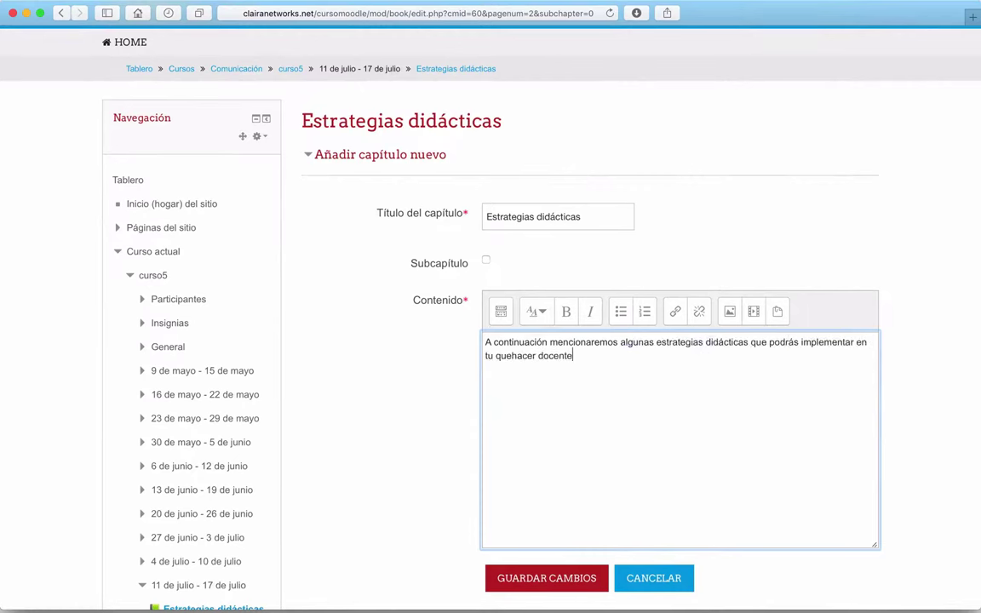
click(530, 578)
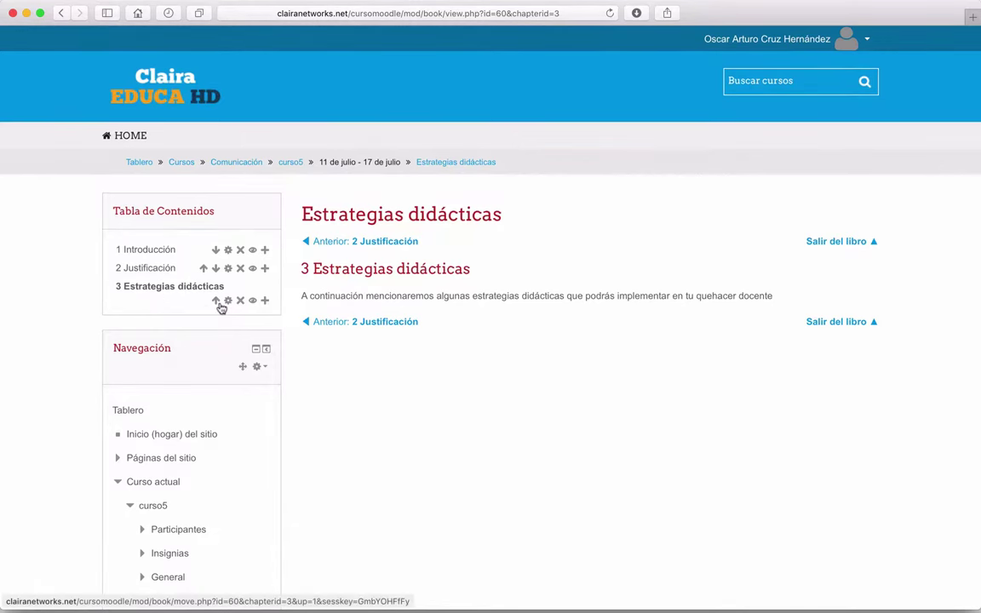
key(ctrl+Up)
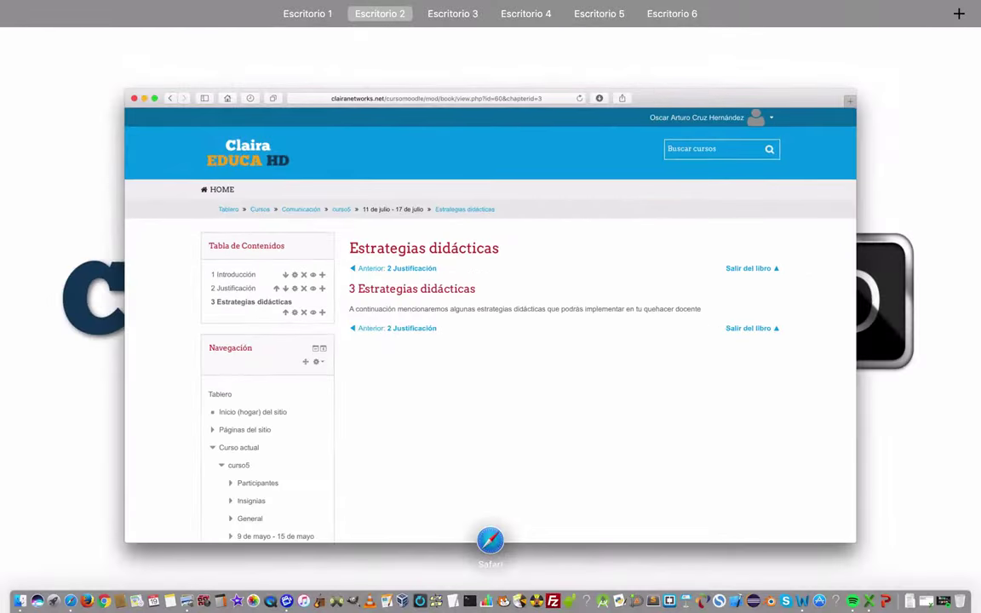
key(ctrl+Up)
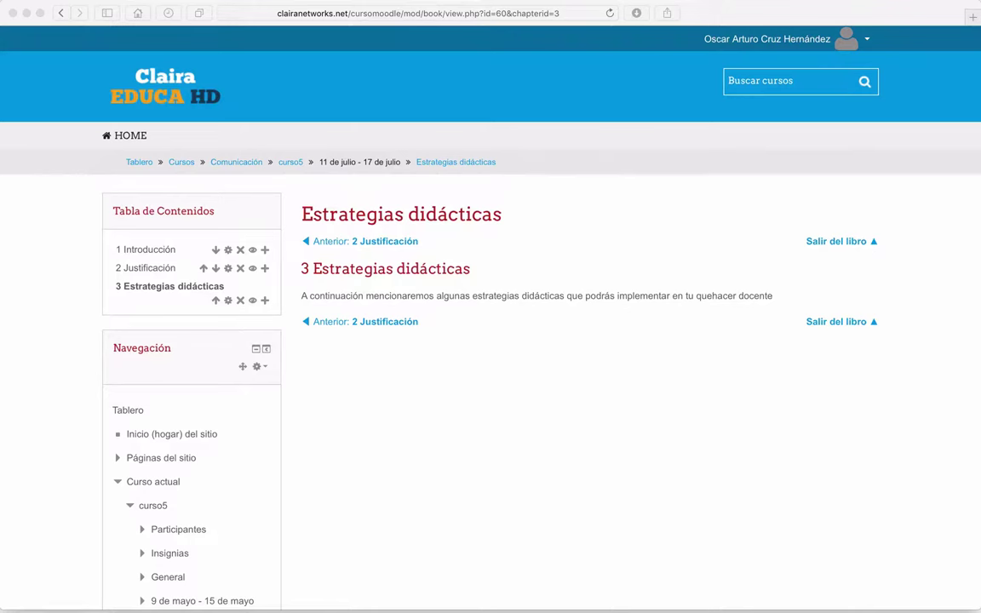
click(280, 318)
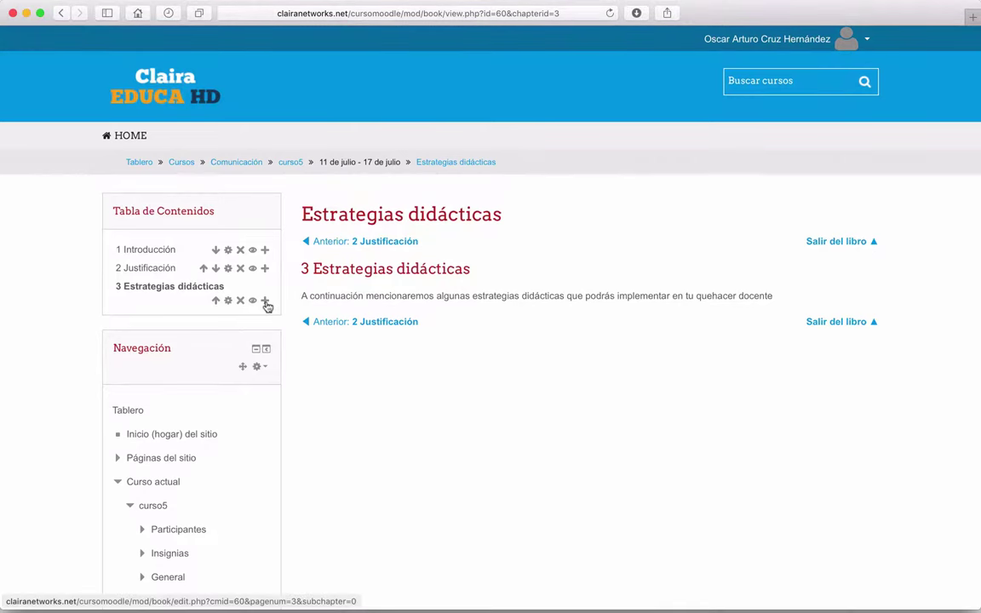
Add a new chapter after Estrategias didácticas, mark it as a subchapter and title it "Portafolio de Evidencias".
click(265, 302)
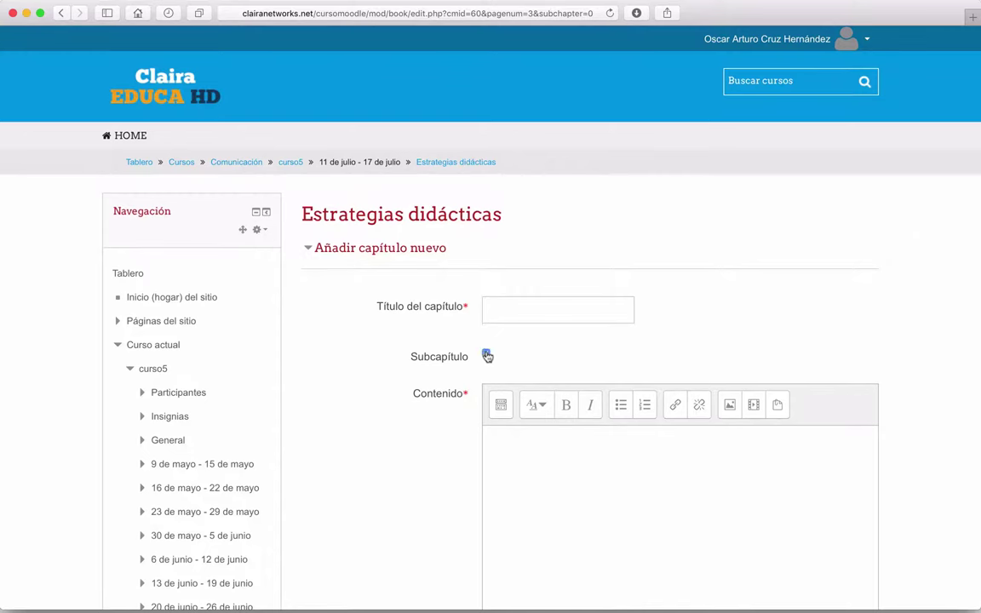
click(487, 356)
click(491, 308)
scroll(490, 308, down, 1)
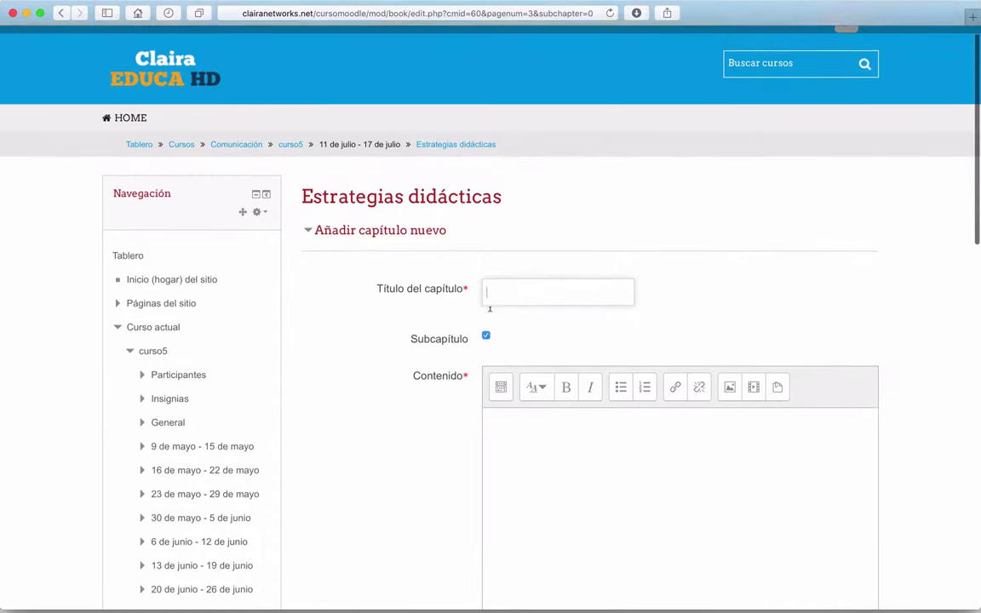
scroll(490, 308, down, 2)
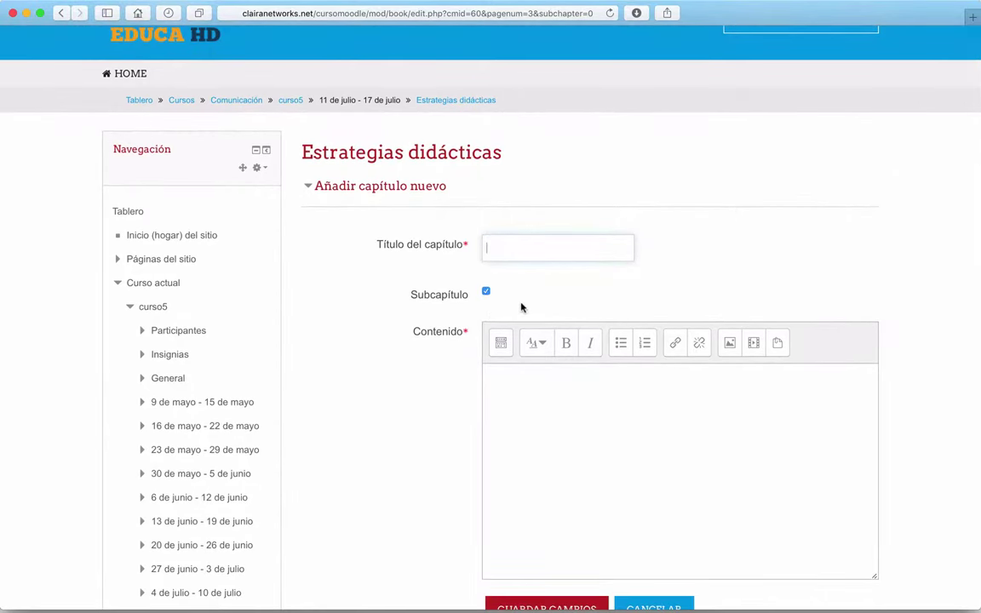
text(Portal)
text(olio de Evidencias)
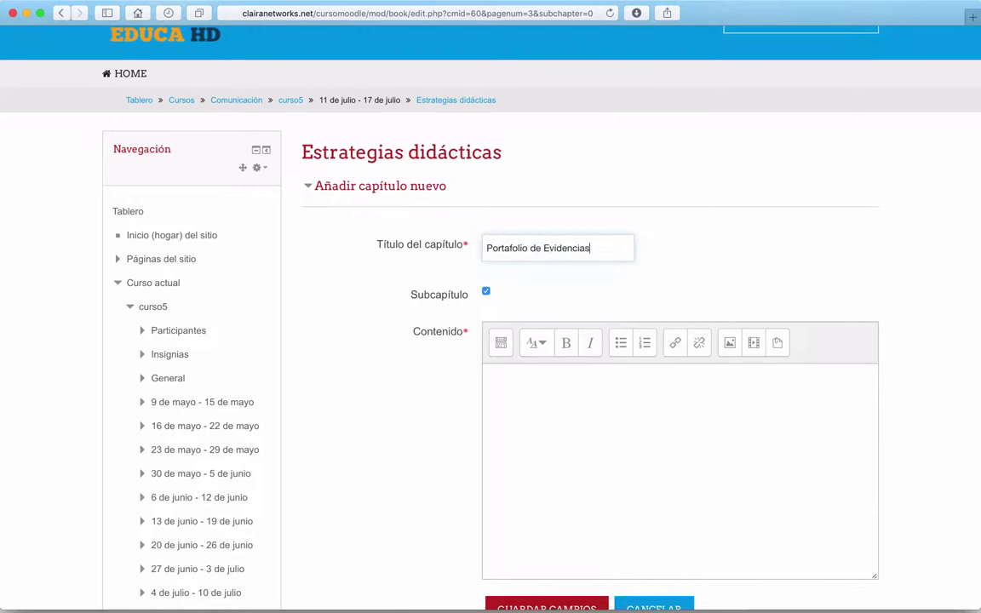
click(572, 442)
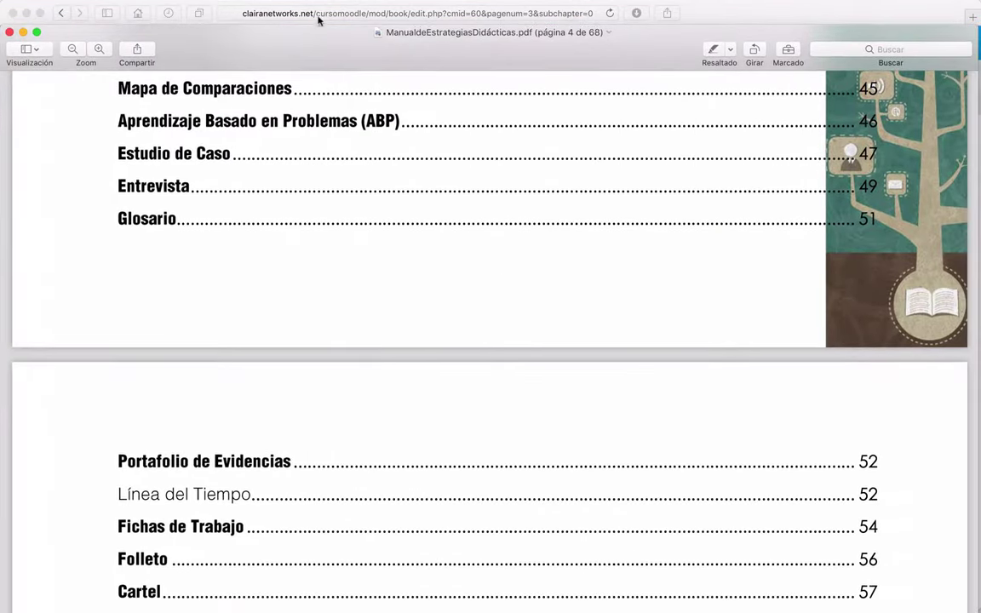
In the ManualdeEstrategiasDidácticas PDF, open the Portafolio de Evidencias section and read through its definition, method and purpose paragraphs.
scroll(374, 307, down, 5)
scroll(380, 322, up, 3)
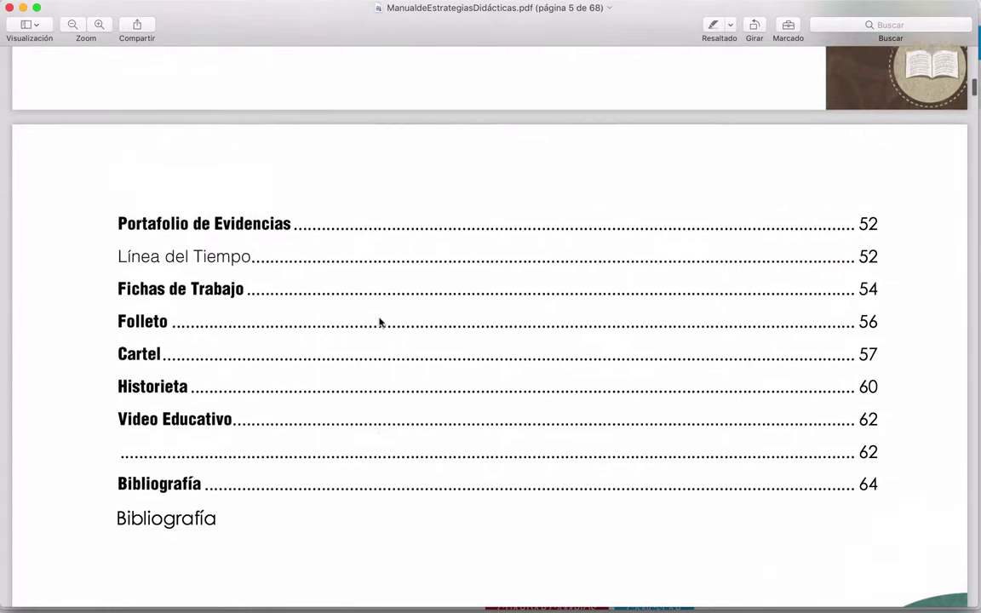
click(186, 240)
scroll(562, 356, down, 5)
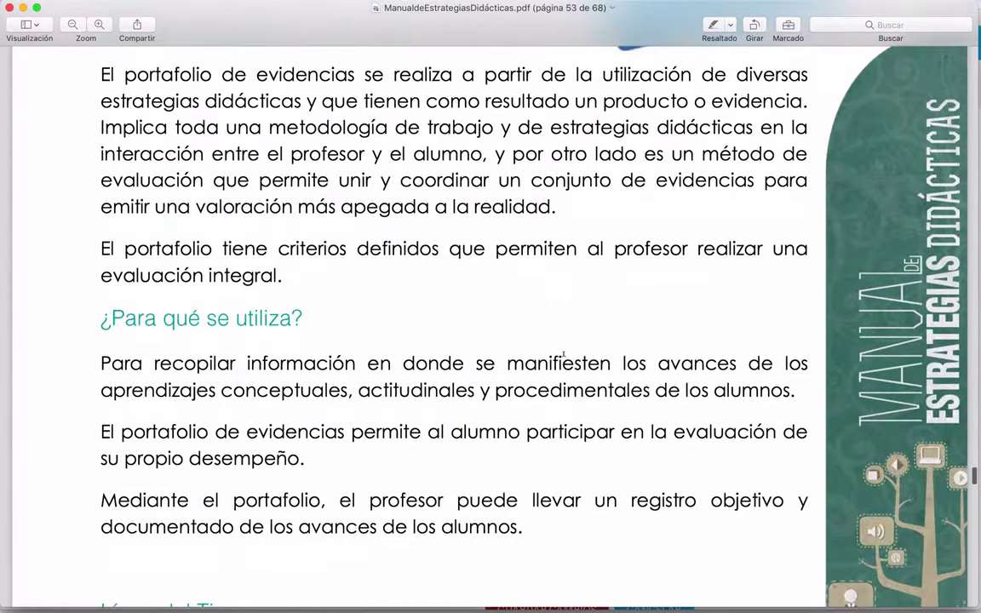
scroll(563, 354, up, 6)
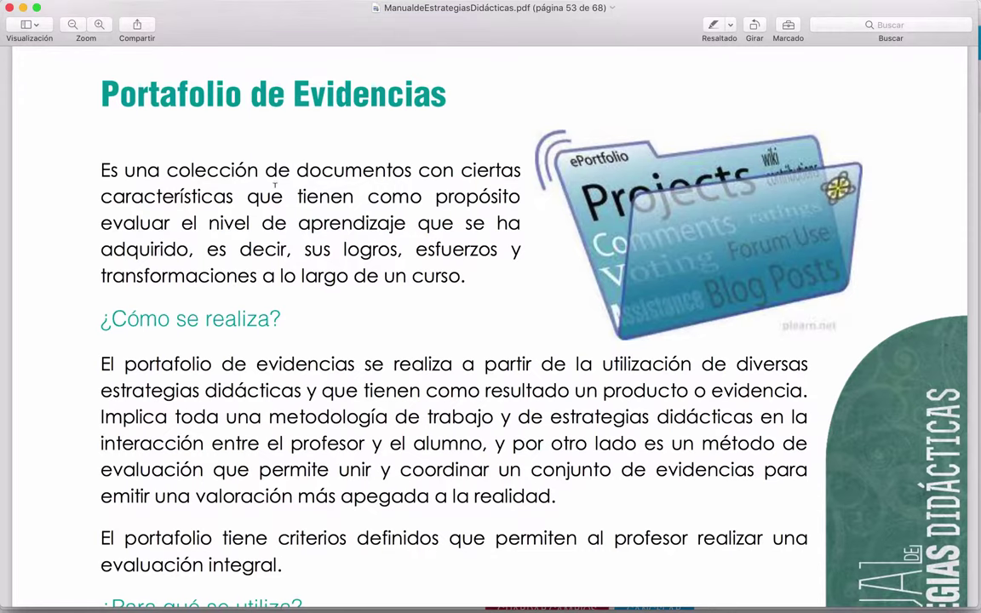
scroll(335, 250, down, 3)
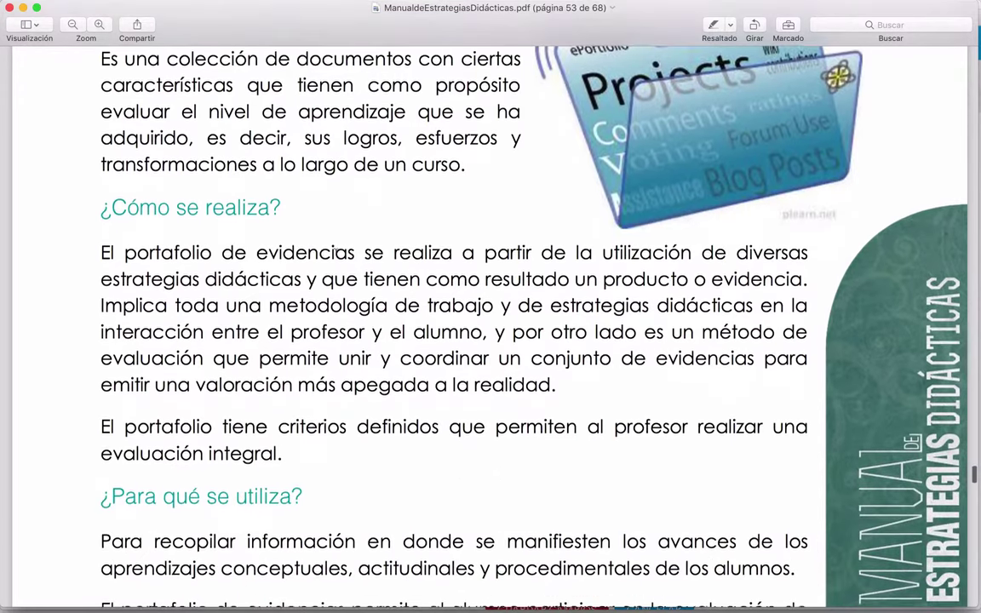
scroll(281, 255, down, 6)
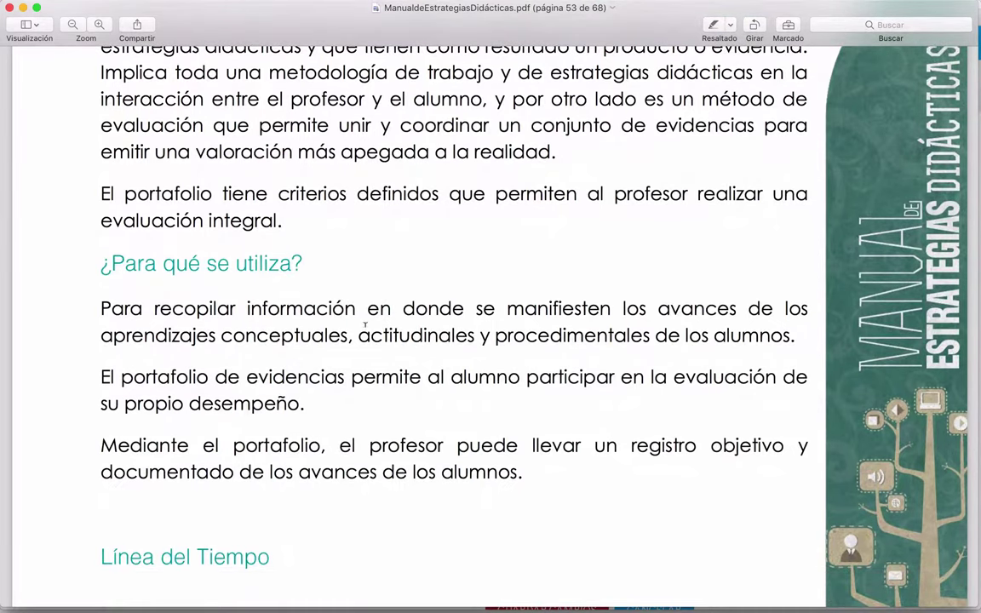
scroll(365, 323, up, 9)
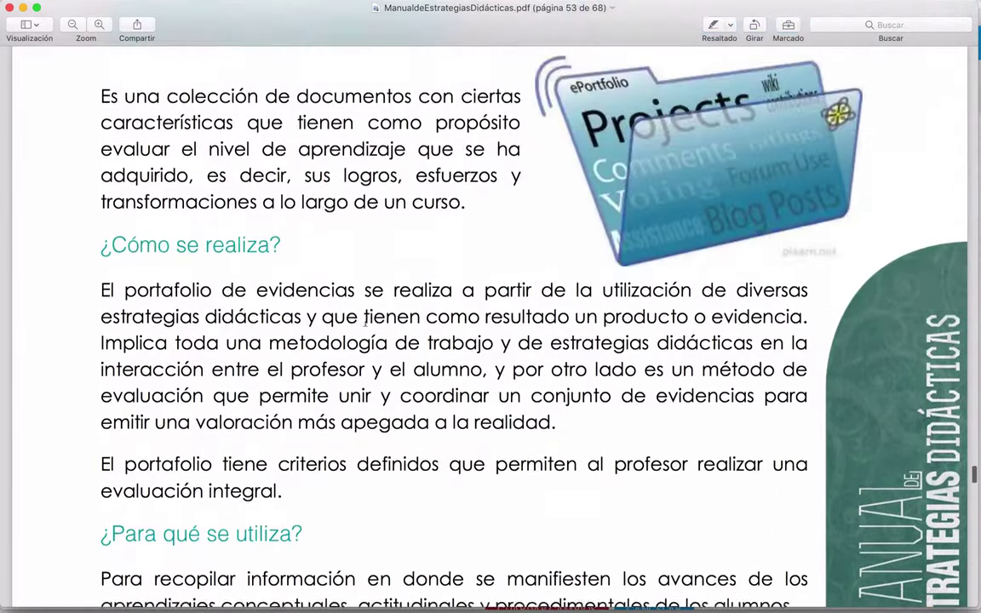
scroll(365, 323, down, 8)
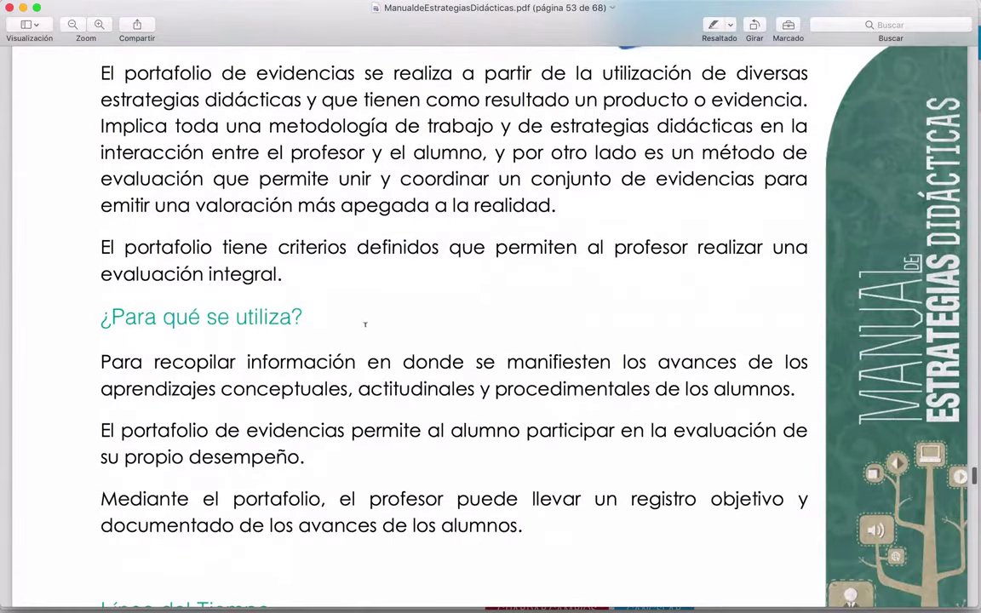
scroll(366, 324, down, 3)
scroll(365, 326, up, 10)
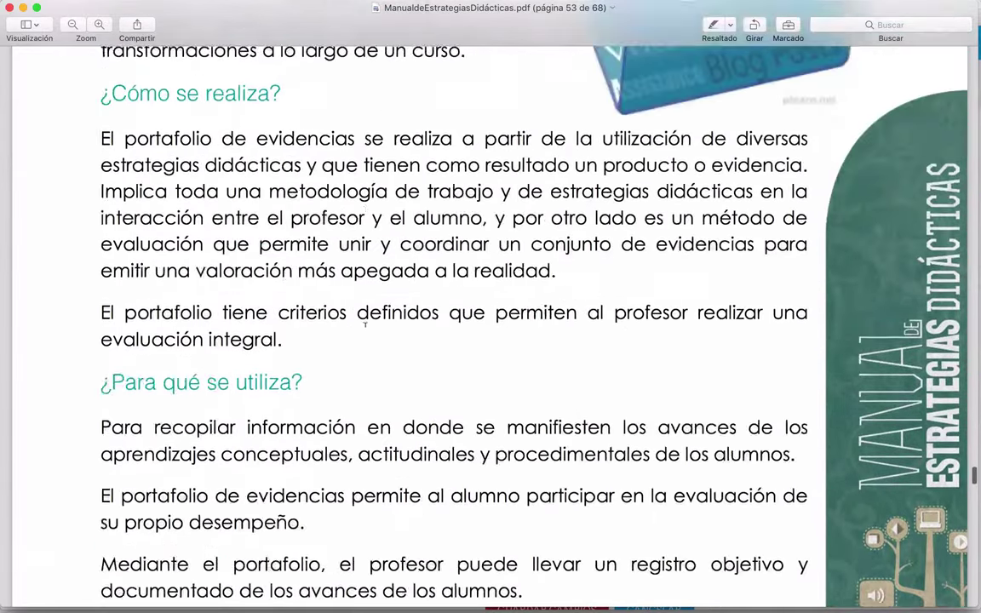
key(ctrl+Right)
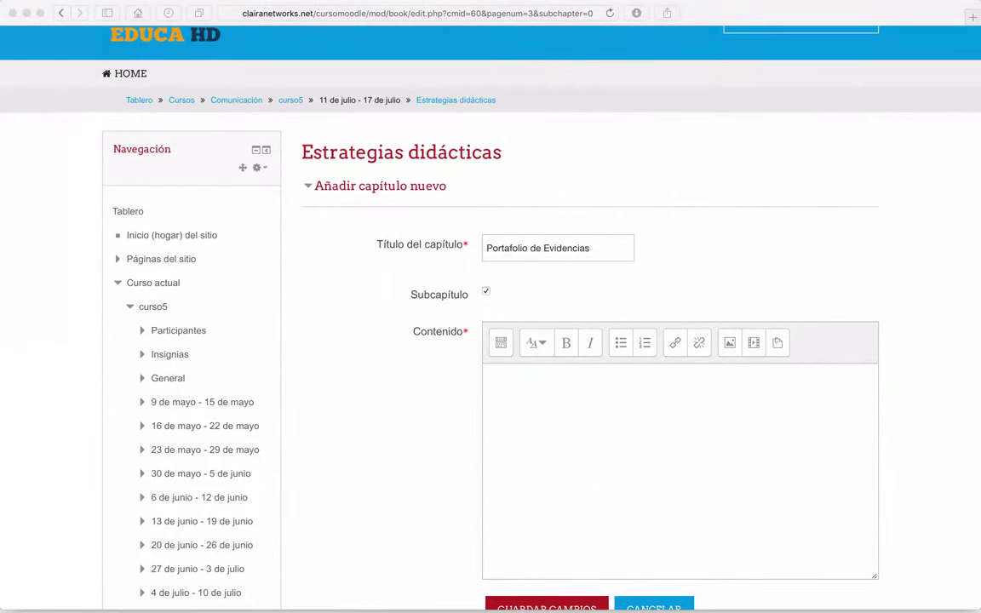
Fill the subchapter content with the manual's definition paragraph, "Es una colección de documentos con ciertas características...", leaving out the manual's header line.
click(484, 502)
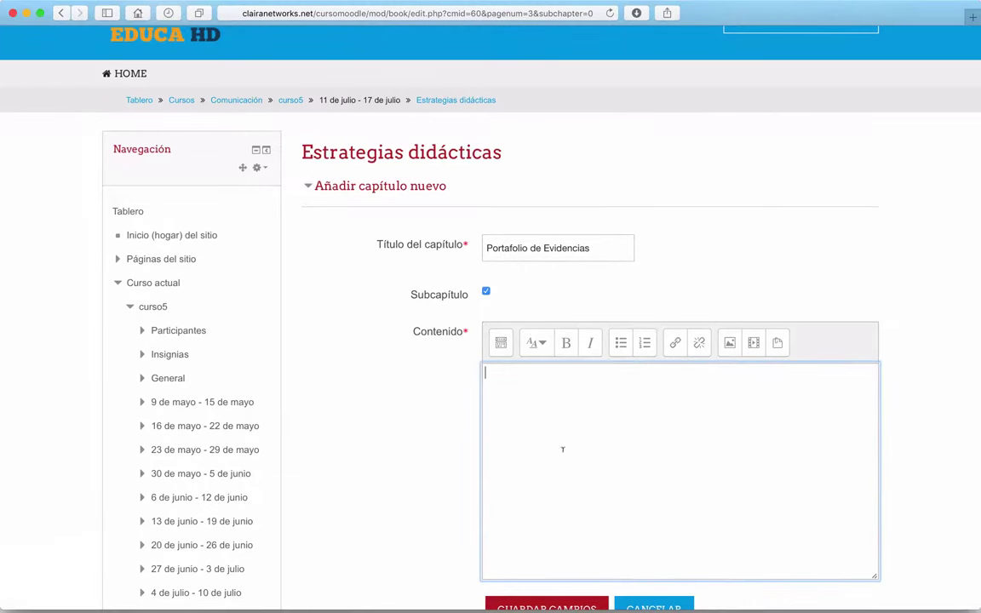
text(Manual de Estrategias Didácticas Es una colección de documentos con ciertas características que tienen como propósito evaluar el nivel de aprendizaje que se ha adquirido, es decir, sus logros, esfuerzos y transformaciones a lo largo de un curso.)
key(BackSpace)
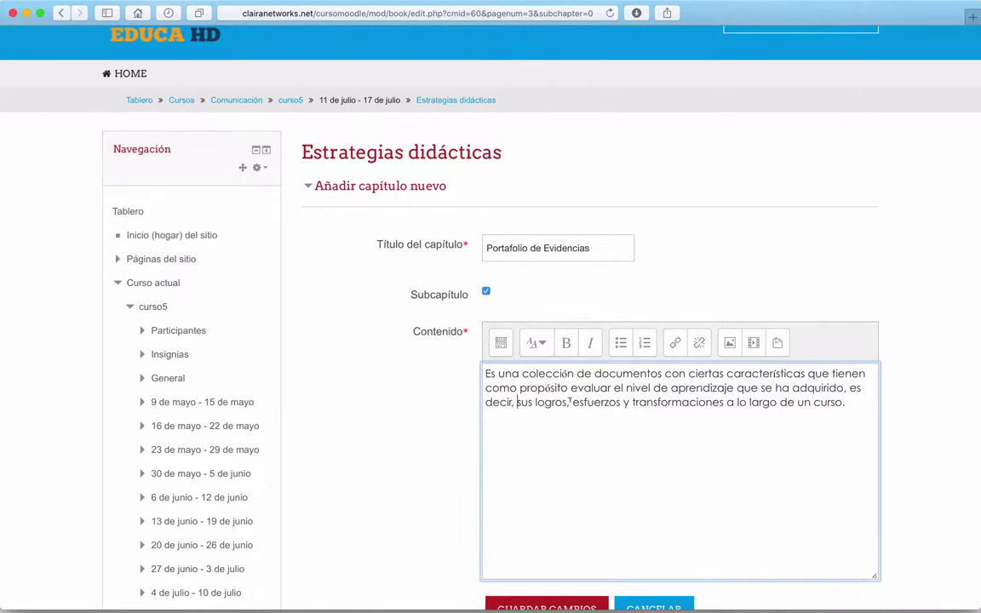
key(BackSpace)
text(o)
click(847, 402)
key(Return)
Add the heading "¿Cómo se realiza?" followed by the manual's two paragraphs on that topic, removing the pasted line "Manual de Estrategias Didácticas".
key(super+Tab)
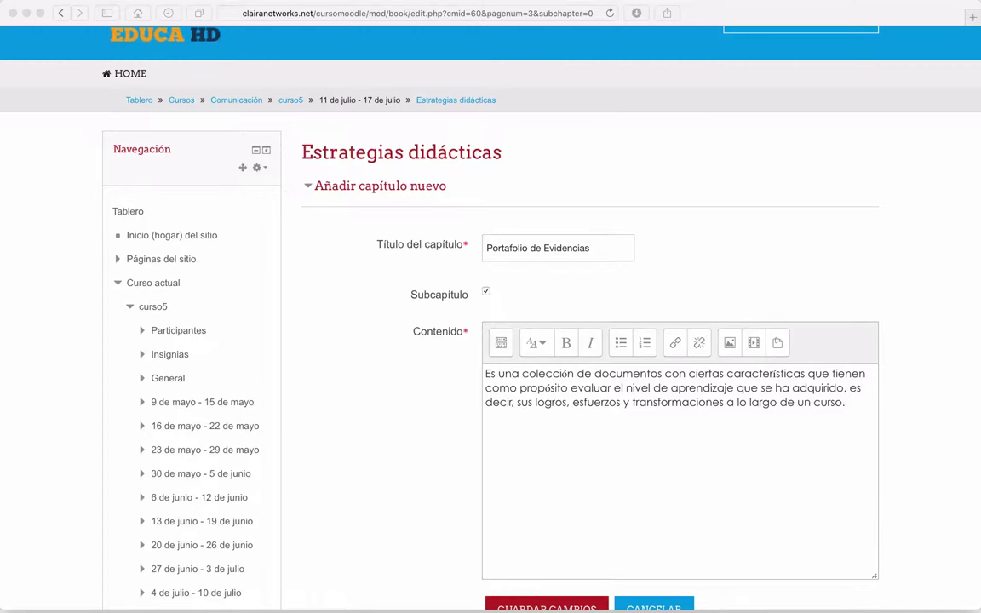
click(579, 431)
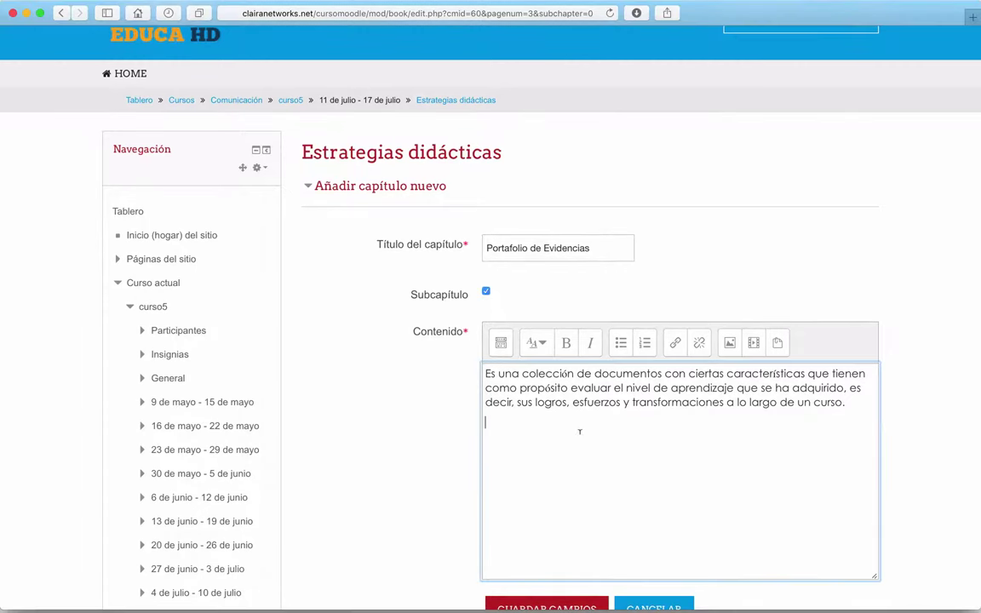
text(¿?)
key(Left)
text(Cómo se realiza)
key(Right)
key(Return)
text(Manual de Estrategias Didácticas El portafolio de evidencias se realiza a partir de la utilización de diversas estrategias didácticas y que tienen como resultado un producto o evidencia. Implica toda una metodología de trabajo y de estrategias didácticas en la interacción entre el profesor y el alumno, y por otro lado es un método de evaluación que permite unir y coordinar un conjunto de evidencias para emitir una valoración más apegada a la realidad. El portafolio tiene criterios definidos que permiten al profesor realizar una evaluación integral.)
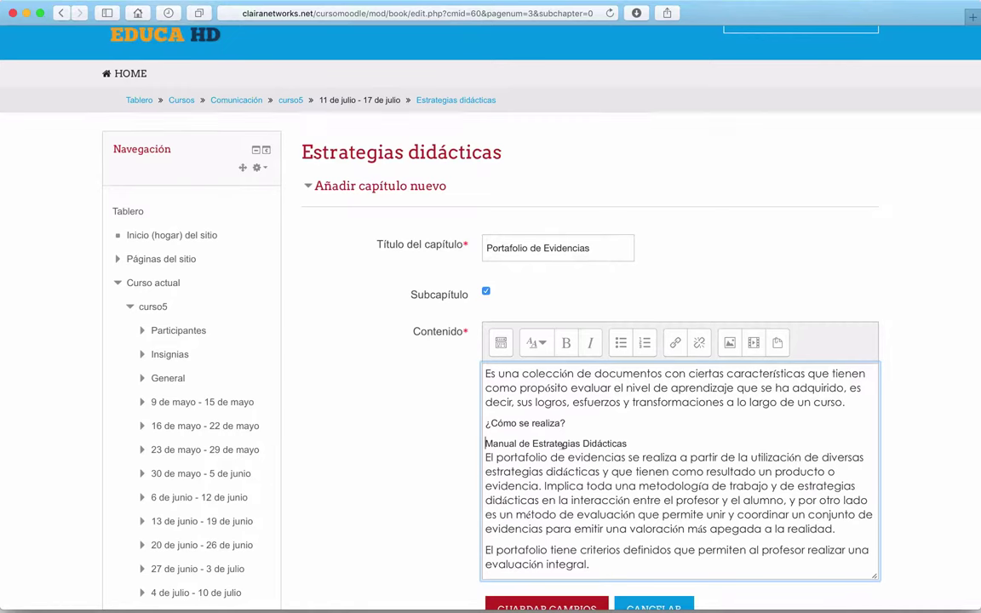
key(shift+Down)
key(BackSpace)
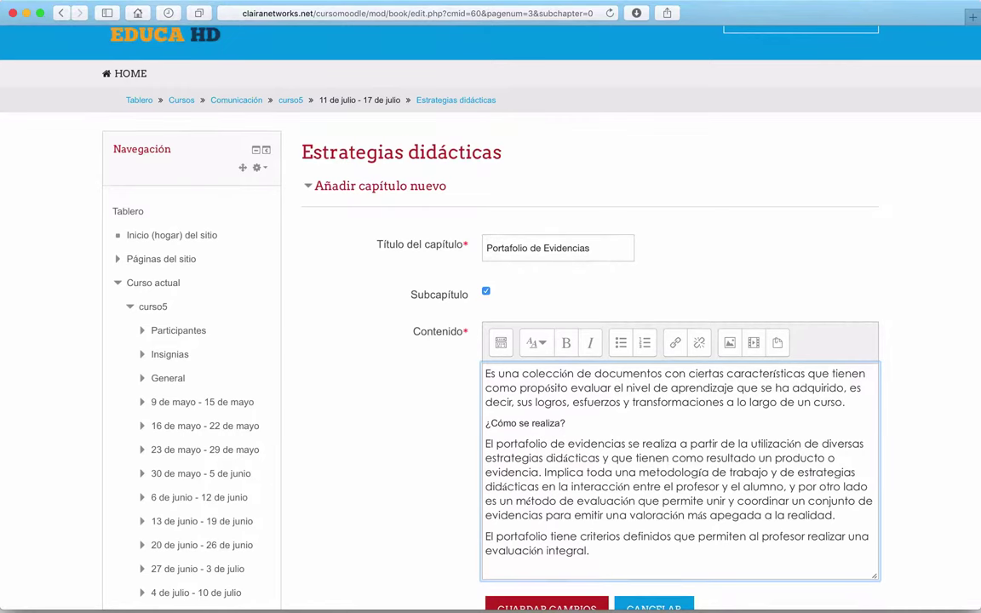
Add the heading "¿Para qué se utiliza?" on its own line below the paragraph about the portfolio's criteria.
click(486, 458)
key(BackSpace)
key(Return)
key(Return)
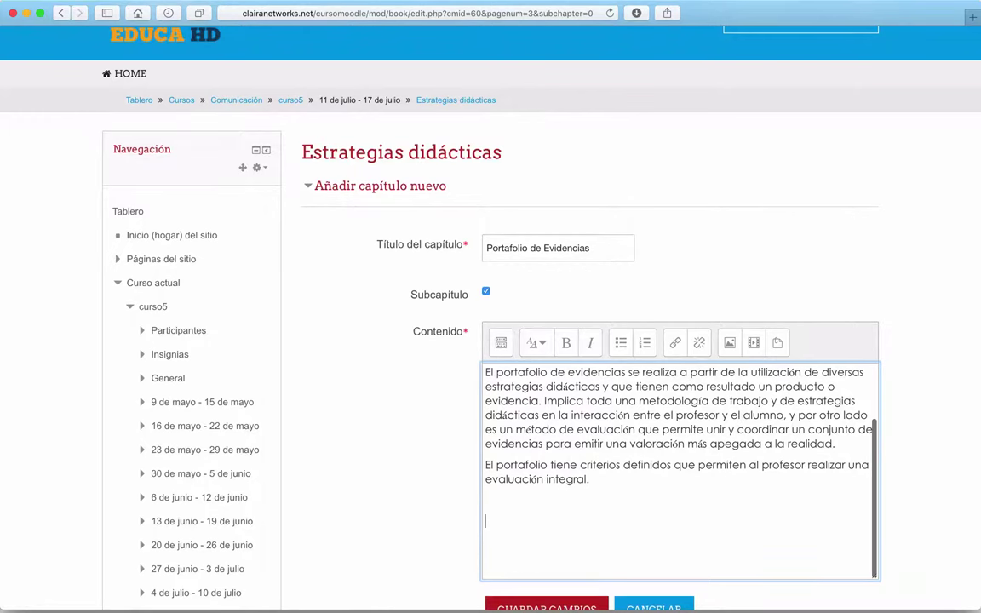
text(¿?)
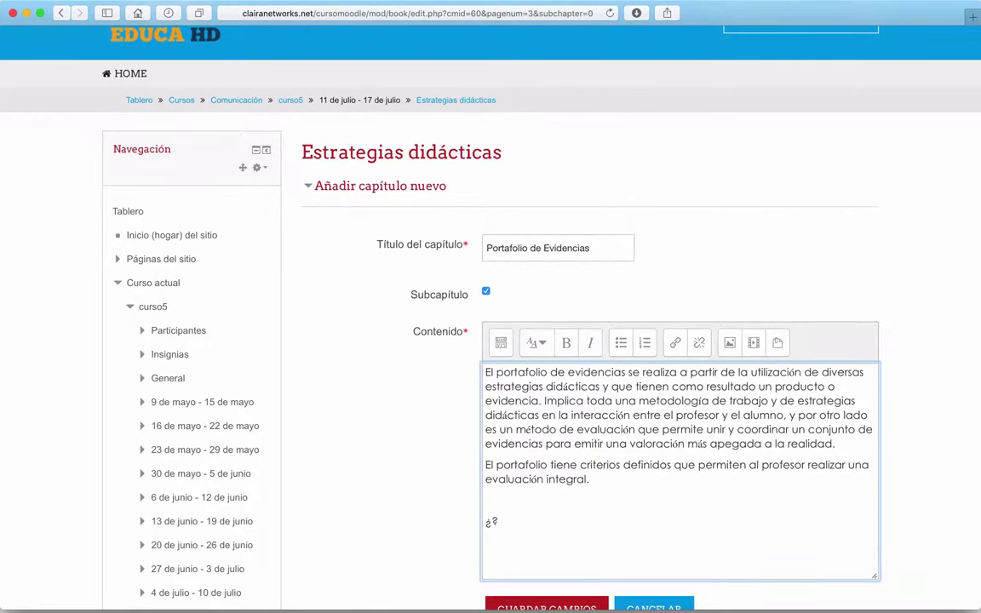
key(BackSpace)
key(BackSpace)
text(á)
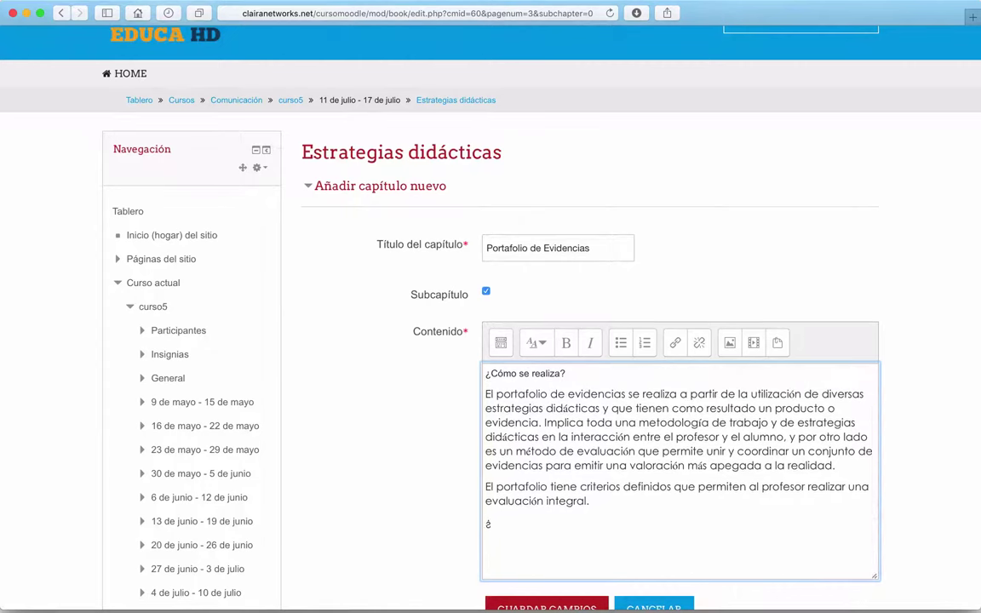
text(?)
text(Para qué )
text(se utiliza)
key(End)
key(Return)
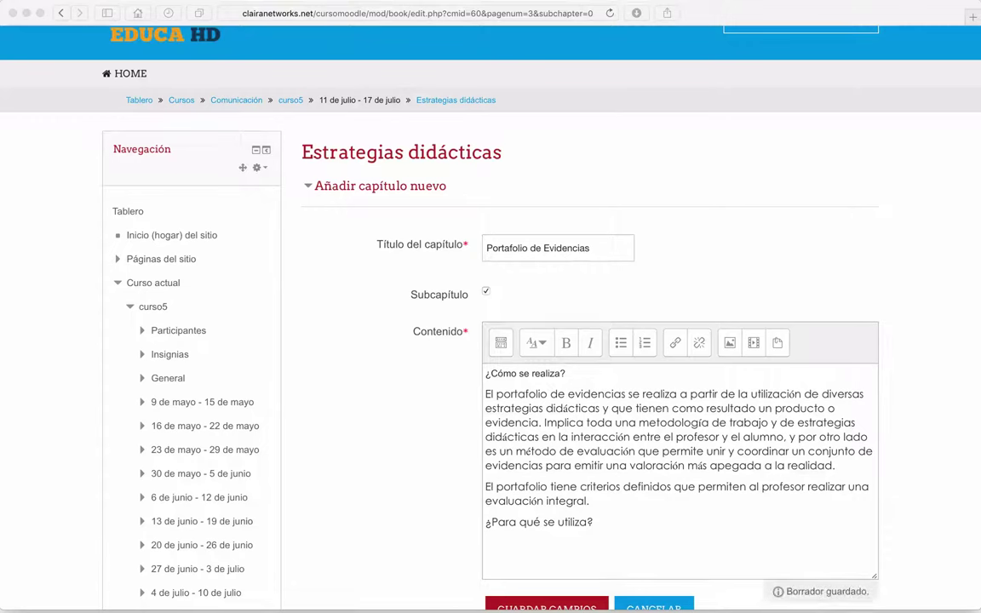
Paste the manual's three purpose paragraphs, starting "Para recopilar información", under "¿Para qué se utiliza?" and delete the header line "Manual de Estrategias Didácticas".
click(510, 550)
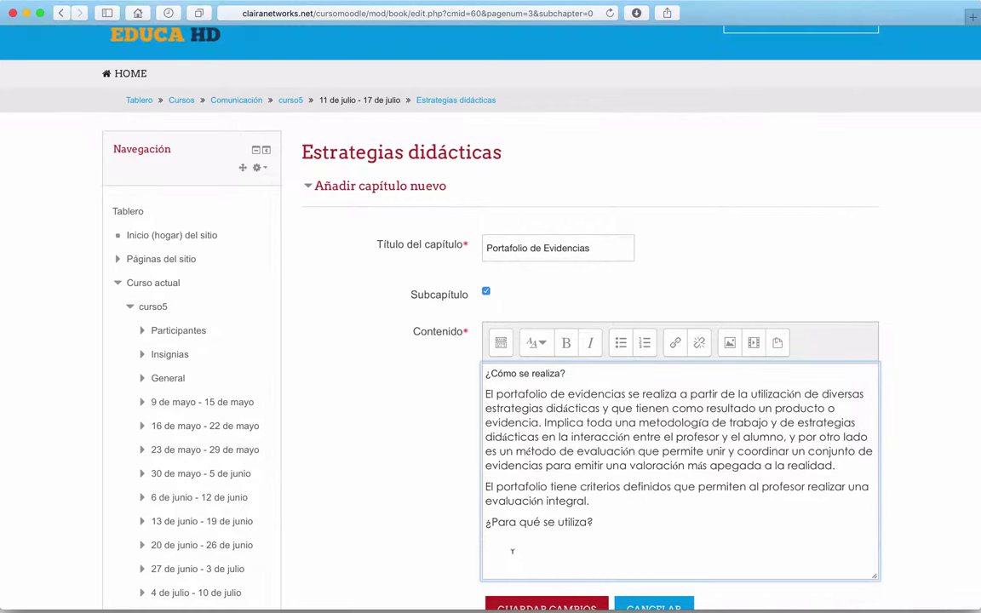
text(Manual de Estrategias Didácticas Para recopilar información en donde se manifiesten los avances de los aprendizajes conceptuales, actitudinales y procedimentales de los alumnos. El portafolio de evidencias permite al alumno participar en la evaluación de su propio desempeño.)
scroll(545, 541, down, 4)
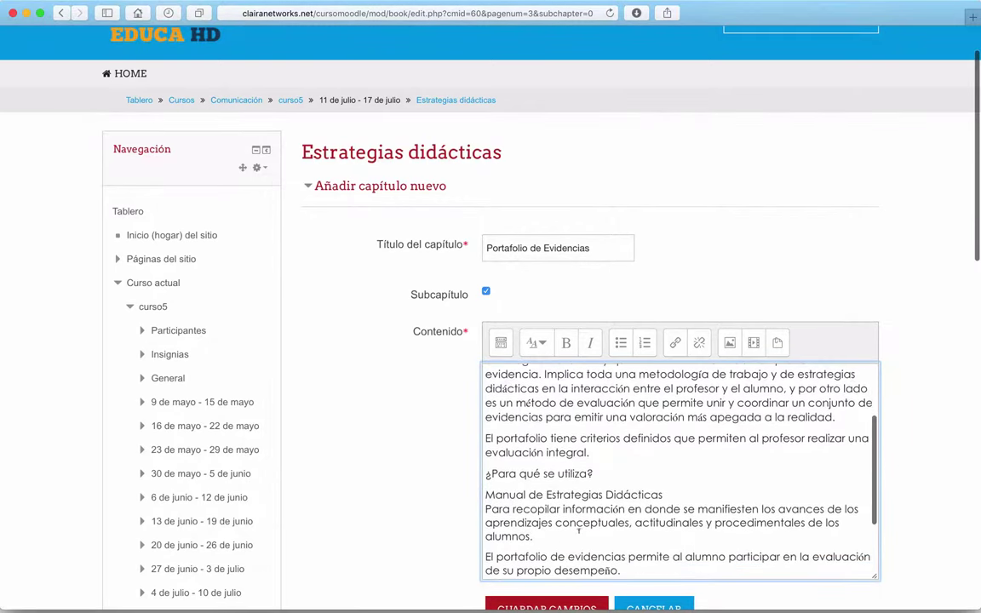
scroll(579, 530, down, 2)
double_click(534, 452)
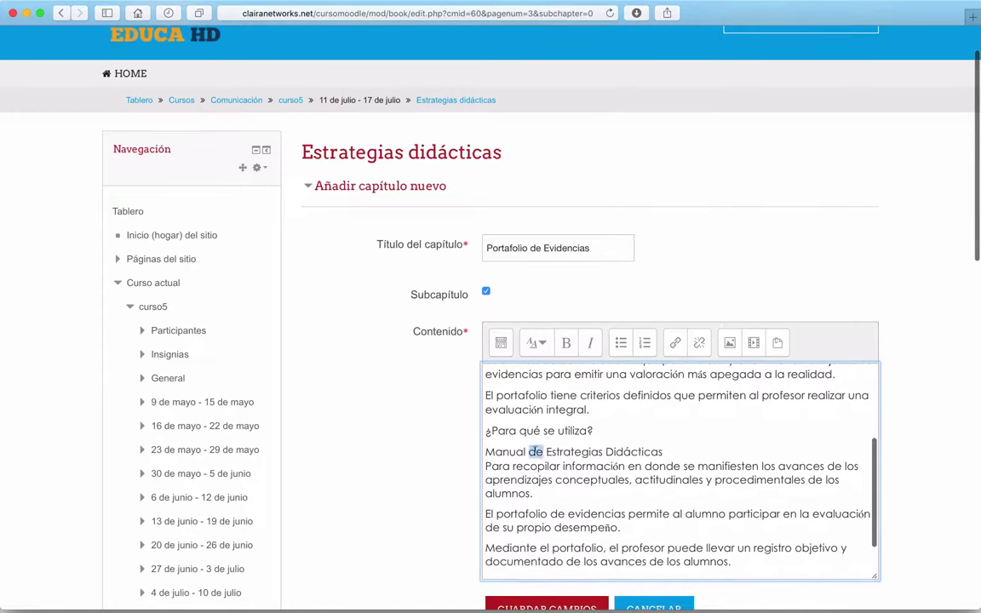
triple_click(535, 451)
key(BackSpace)
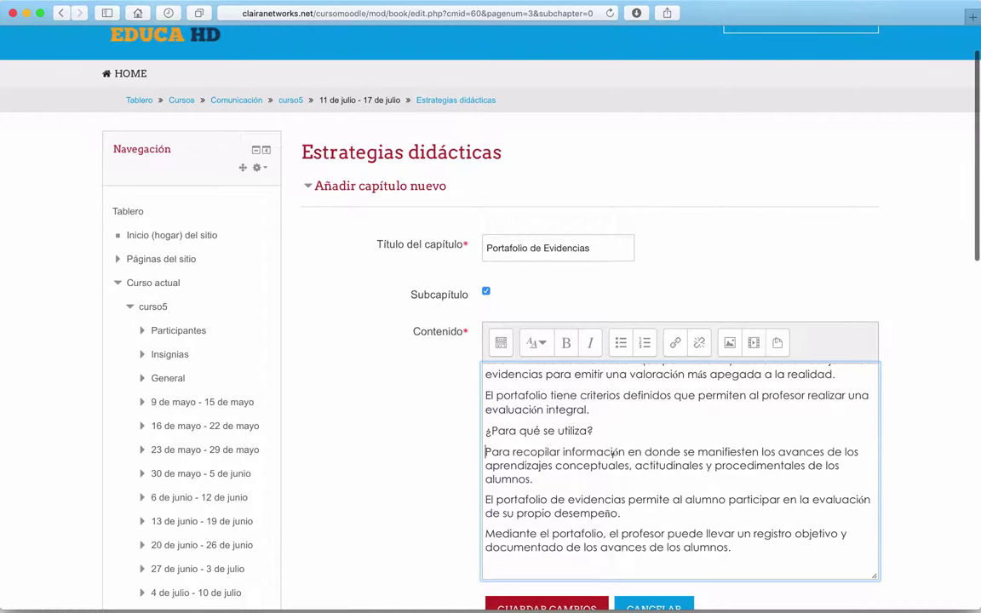
Review the end of the content and add a new line after the last paragraph, "Mediante el portafolio...".
scroll(613, 454, down, 1)
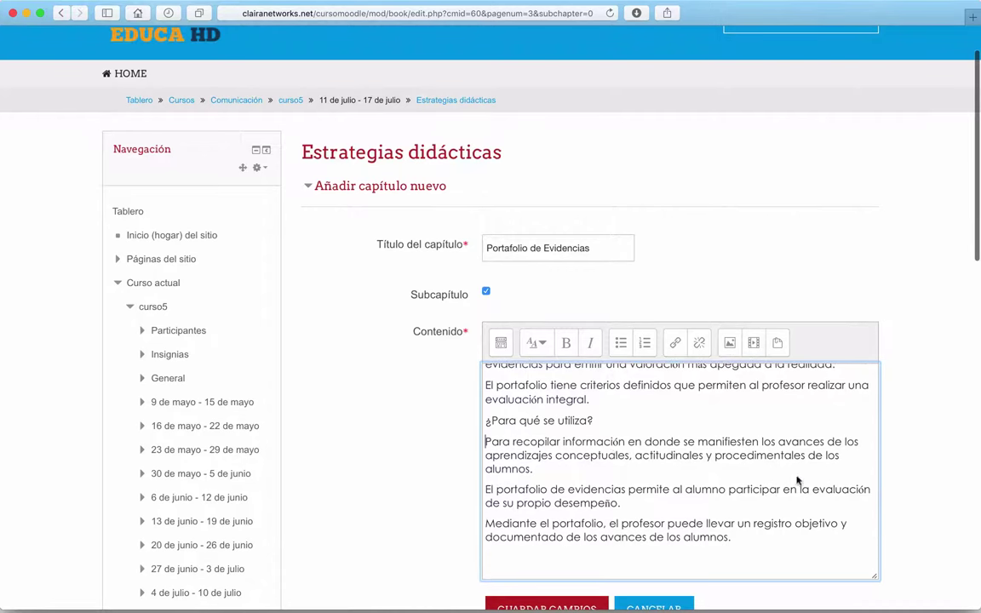
scroll(610, 454, down, 1)
scroll(611, 454, down, 1)
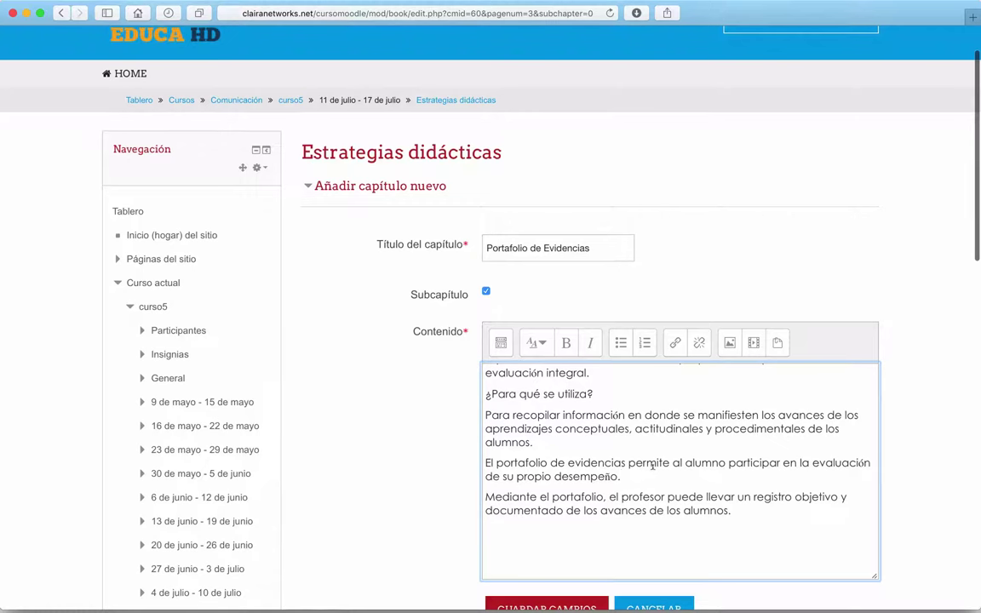
scroll(652, 465, down, 1)
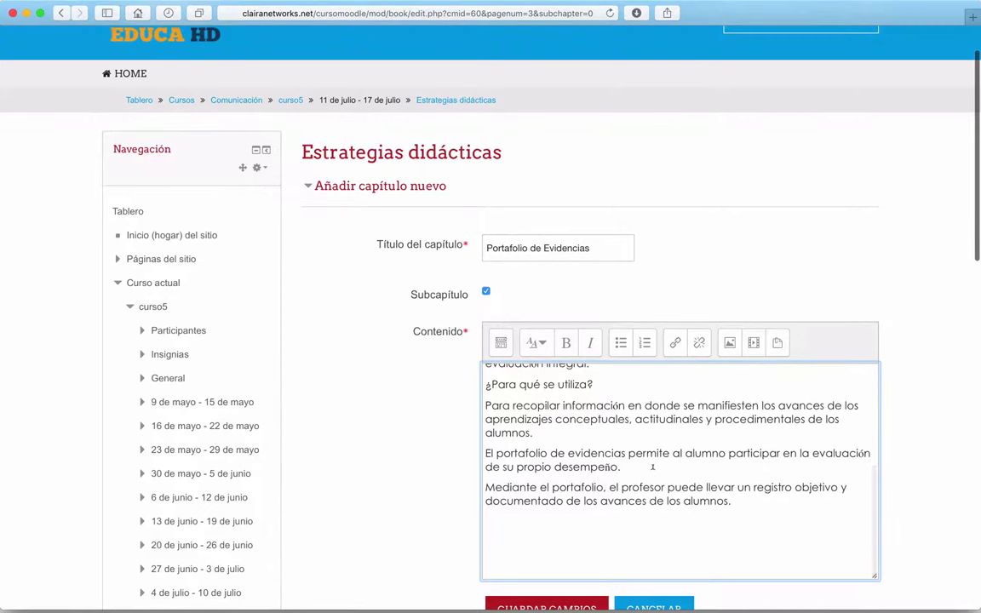
scroll(653, 466, down, 1)
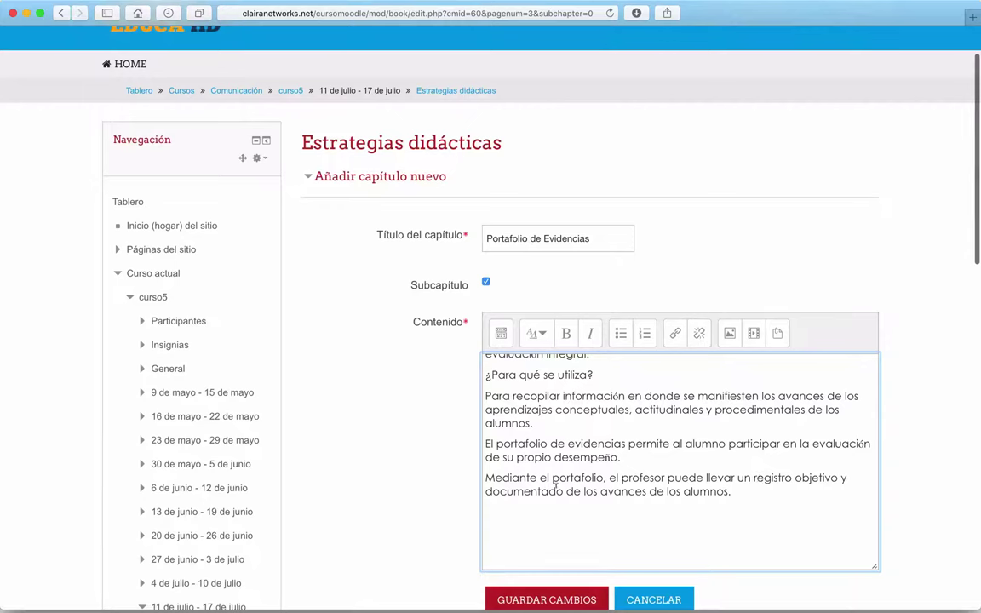
click(748, 488)
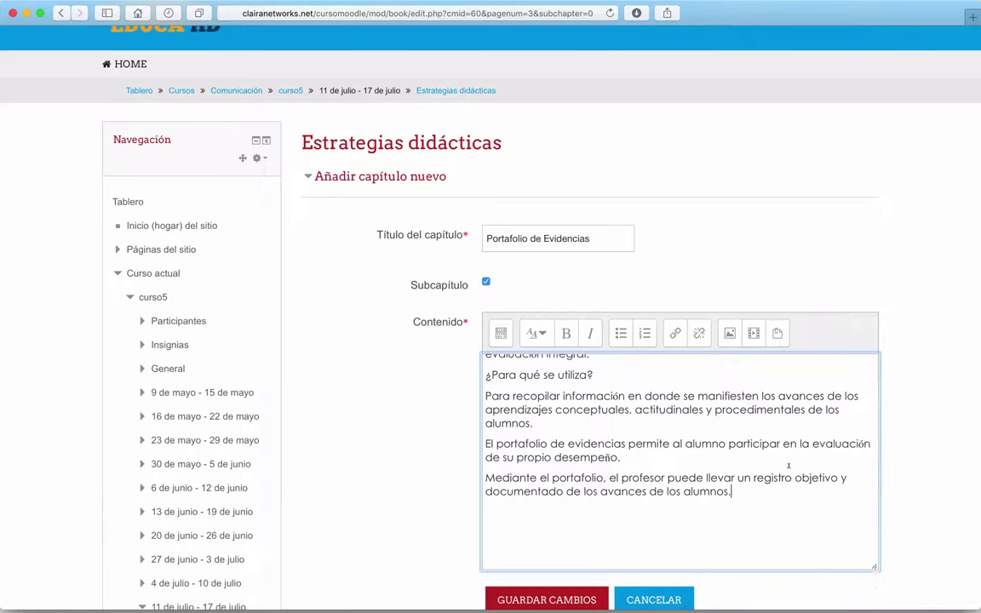
key(Return)
Insert an empty line above the first paragraph of the content and place the text cursor in it.
scroll(672, 484, up, 5)
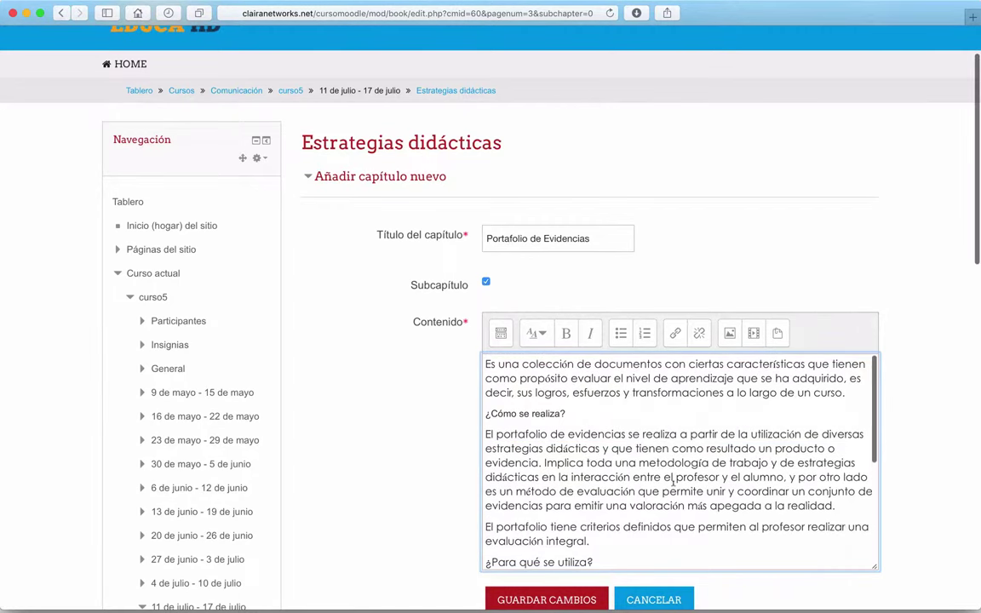
click(486, 364)
key(Return)
key(Up)
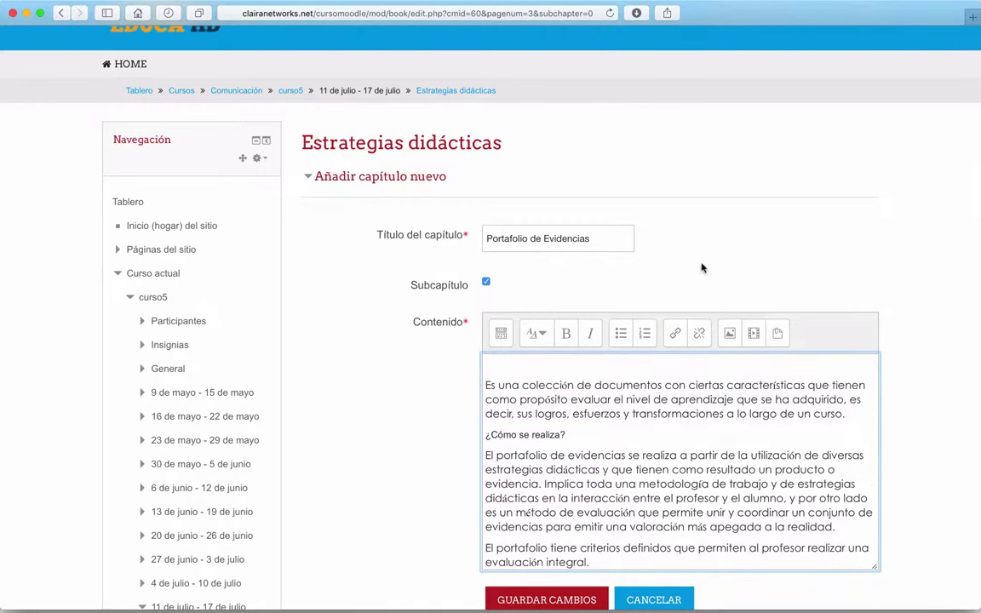
Open Google Images in a new browser tab and search for "portafolio".
click(971, 19)
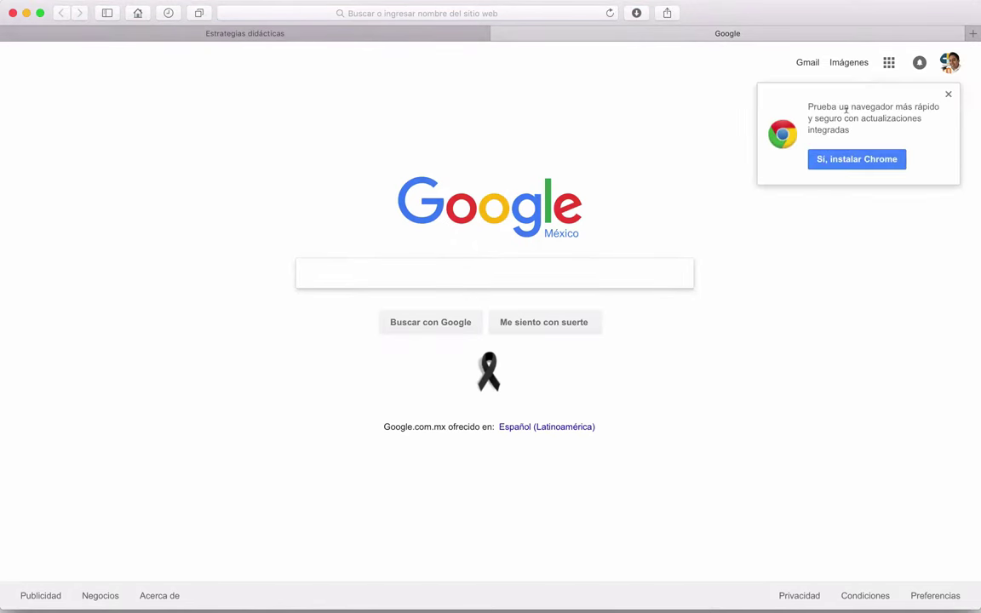
click(850, 64)
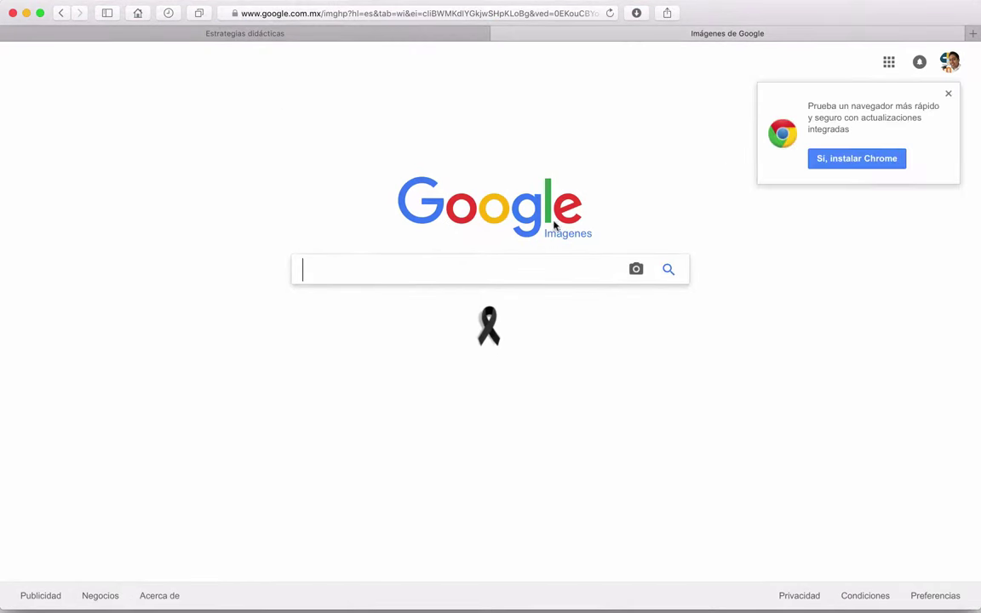
click(949, 96)
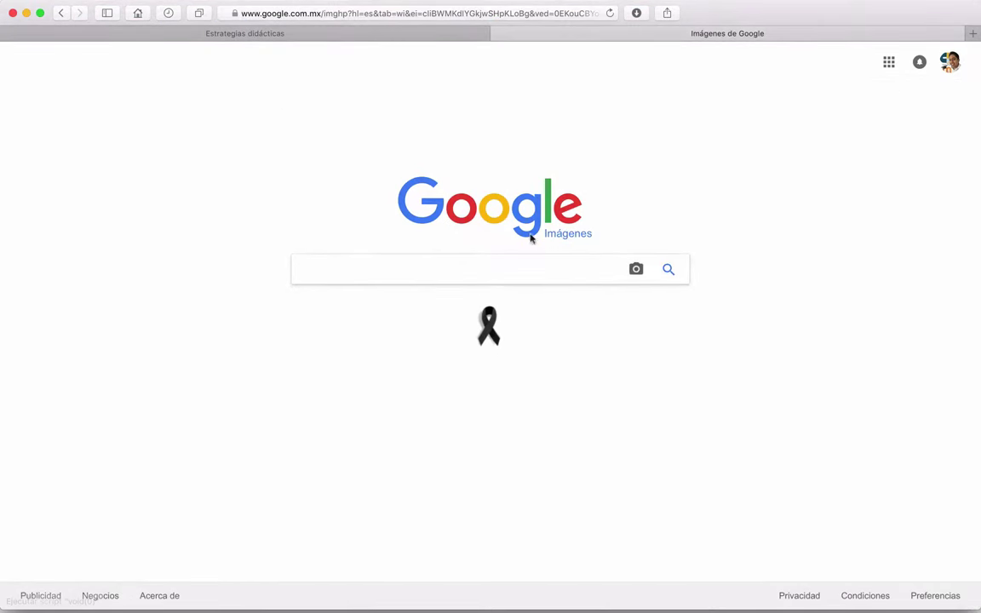
click(453, 268)
text(portal)
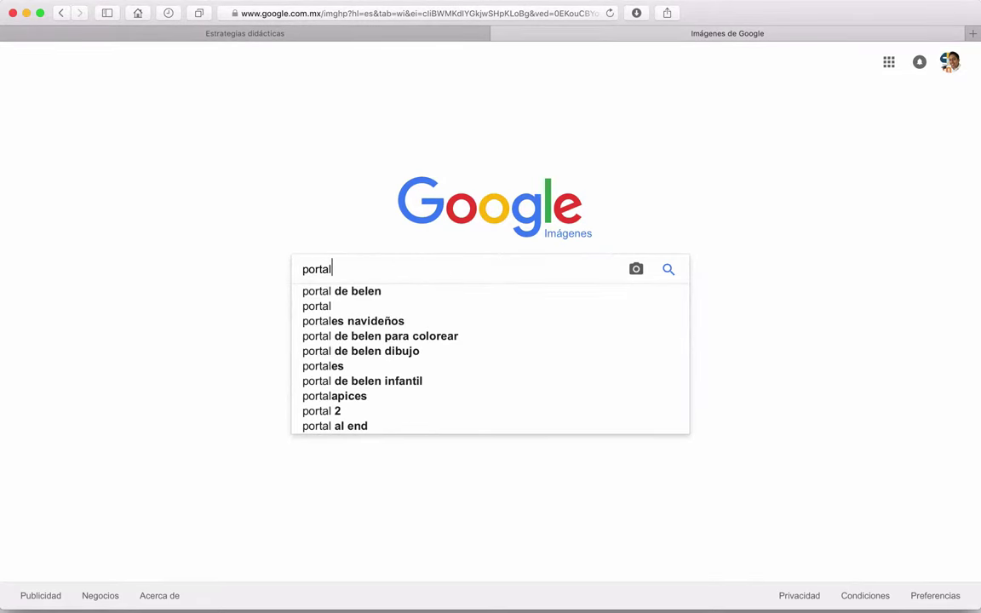
key(BackSpace)
text(folio)
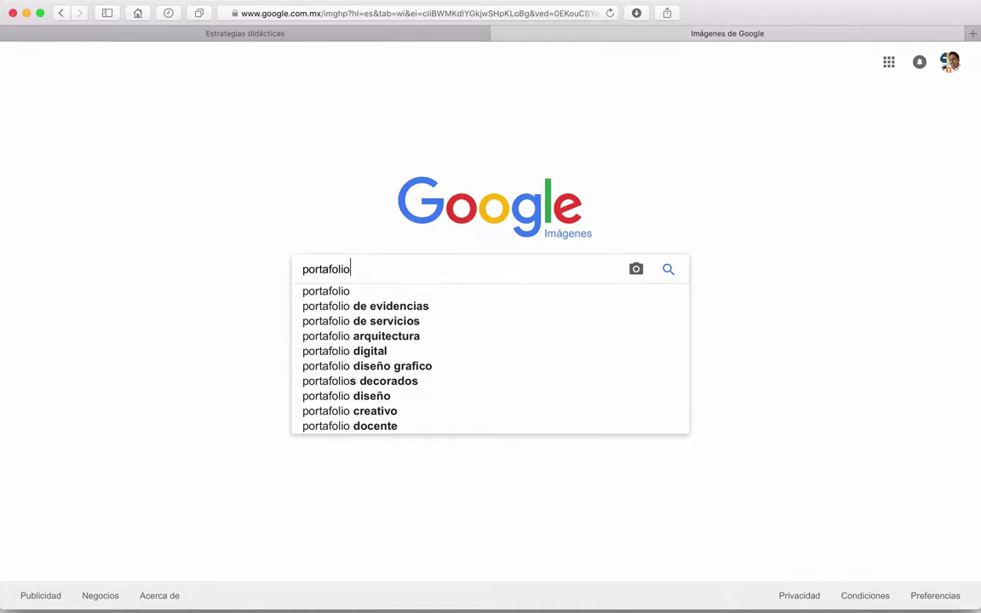
key(Return)
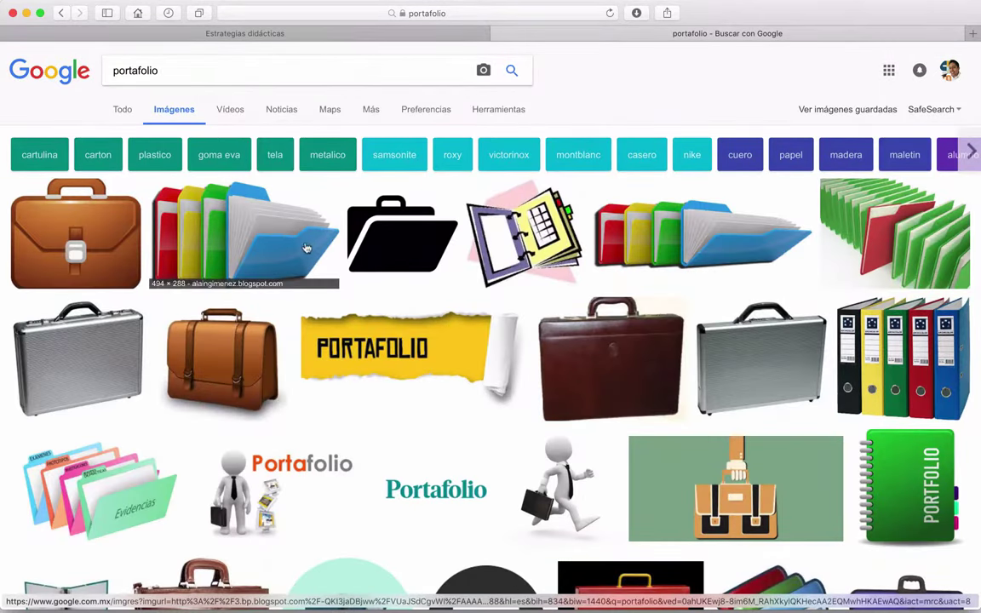
Open the source page of the image with red, yellow, green and blue folders, enlarge the picture and copy its image address.
click(219, 215)
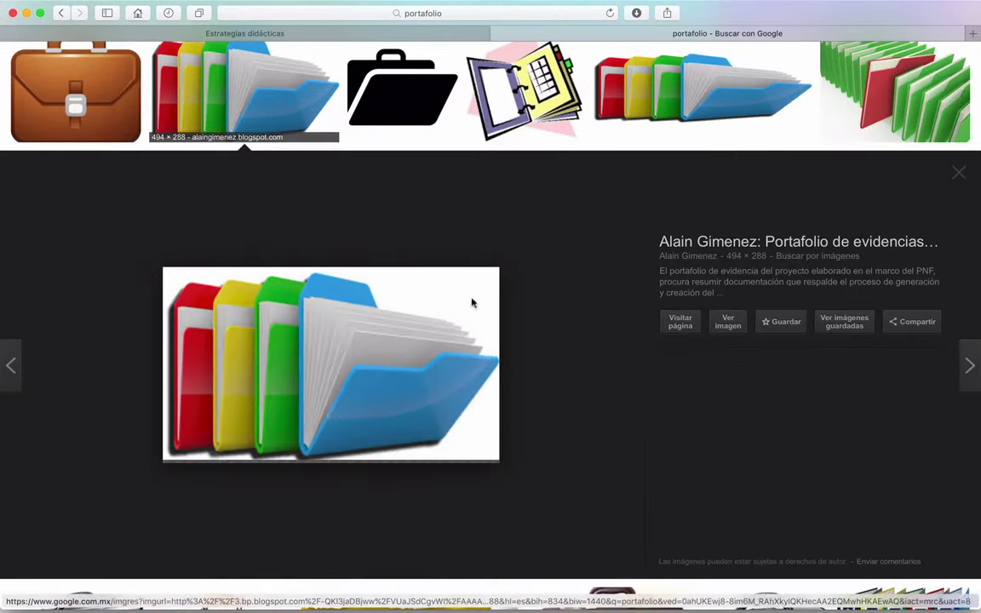
click(677, 326)
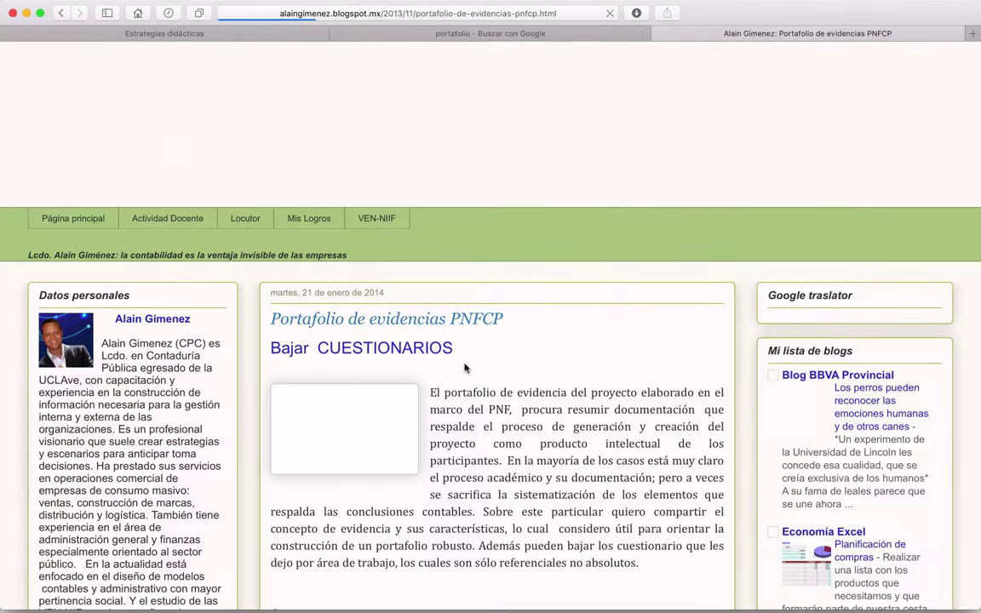
scroll(354, 345, down, 2)
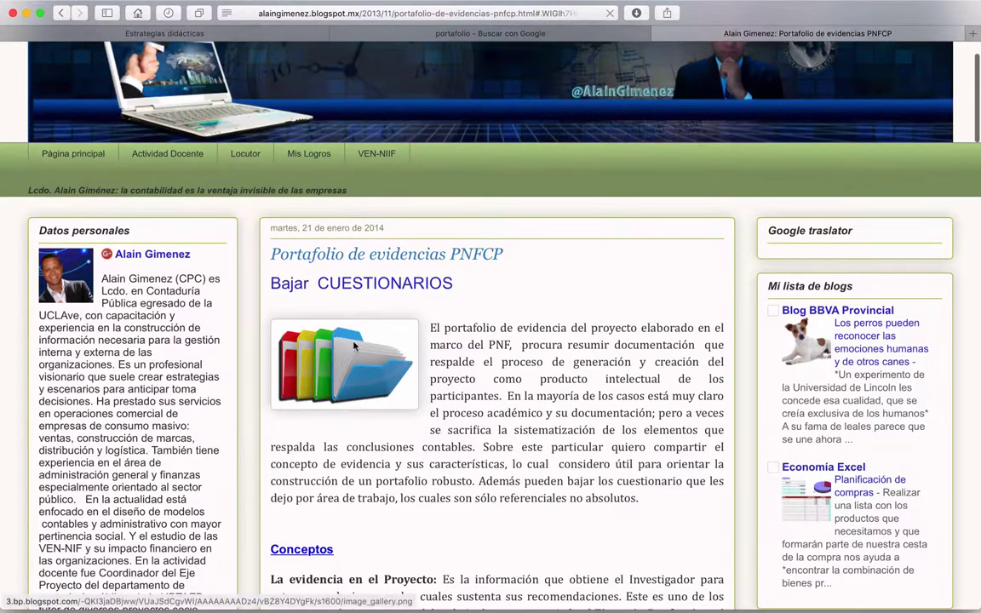
right_click(355, 345)
click(326, 328)
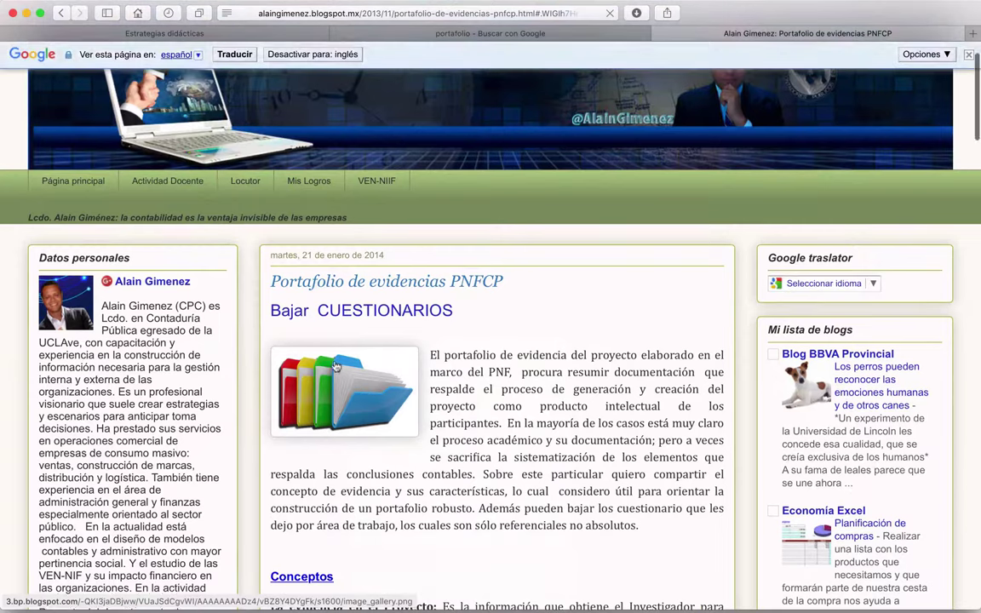
click(333, 365)
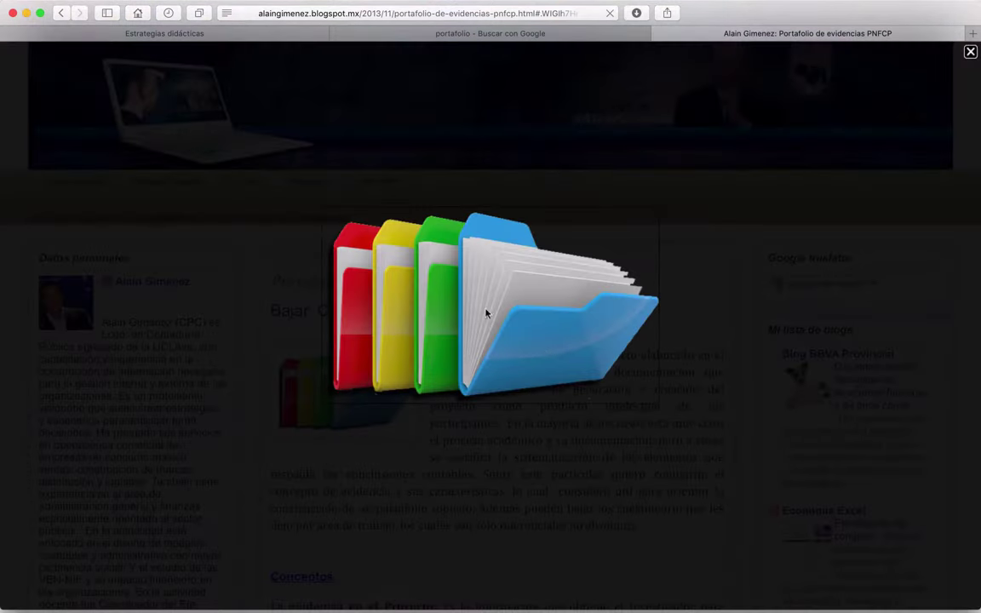
right_click(486, 313)
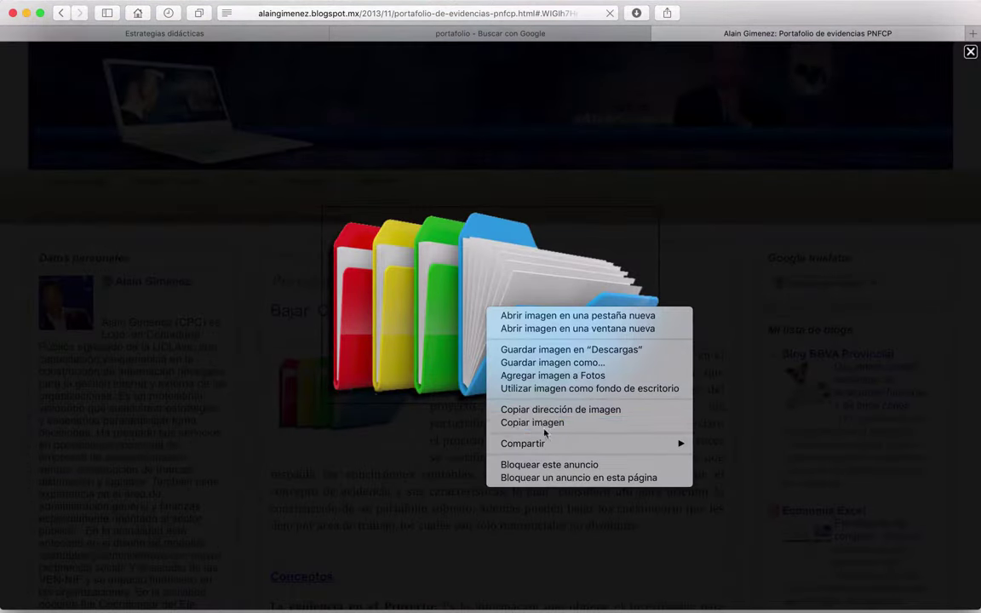
click(523, 411)
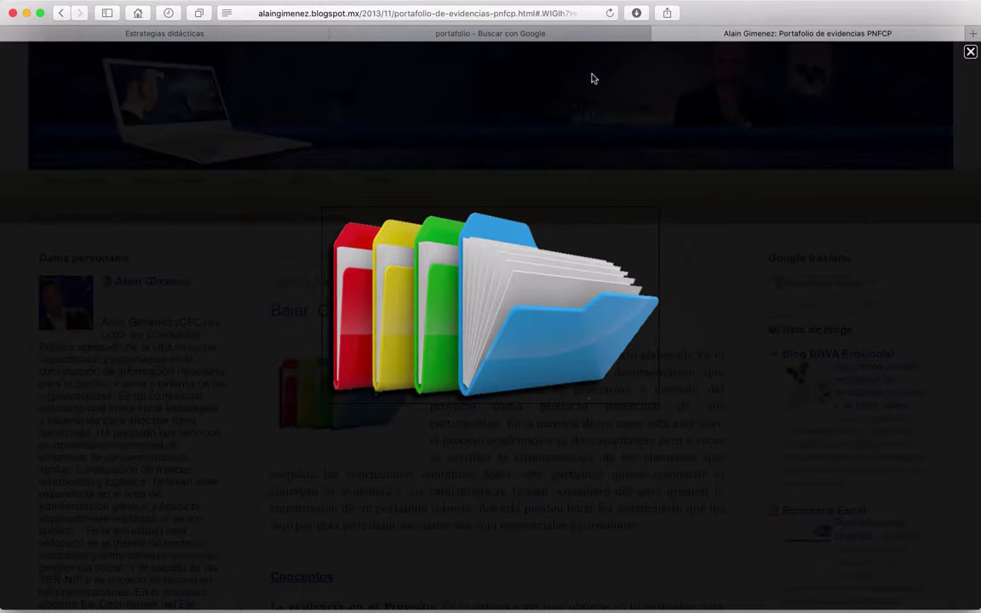
Return to the Portafolio de Evidencias chapter editor and start inserting an image above the first paragraph using the copied address as its URL.
click(238, 36)
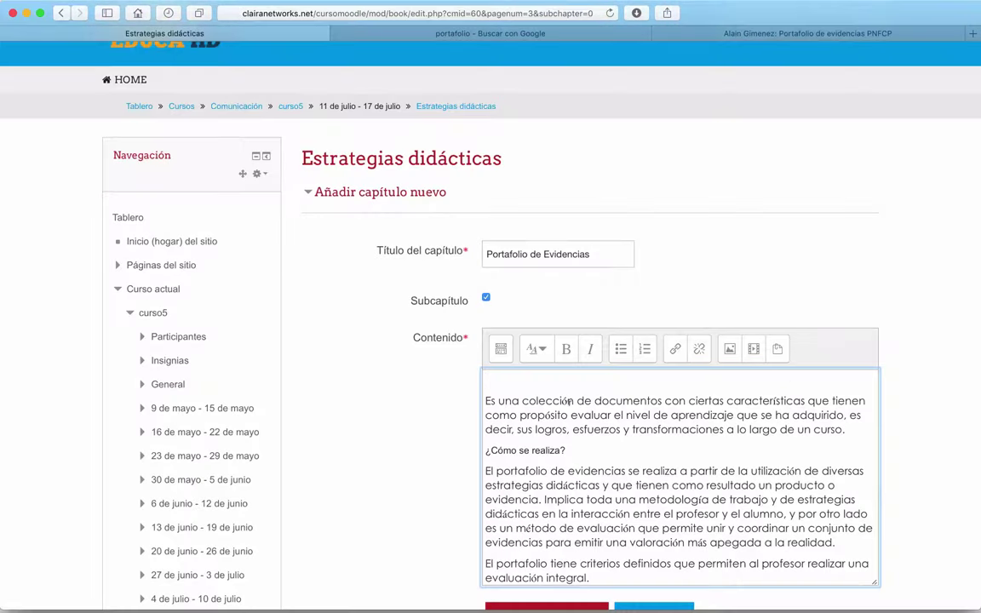
click(730, 350)
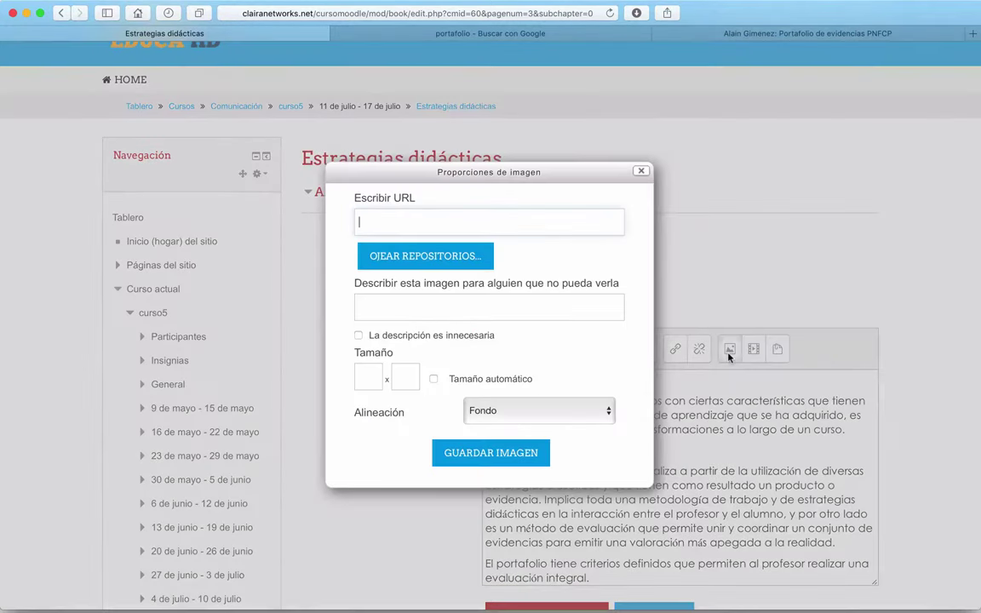
click(371, 220)
key(super+v)
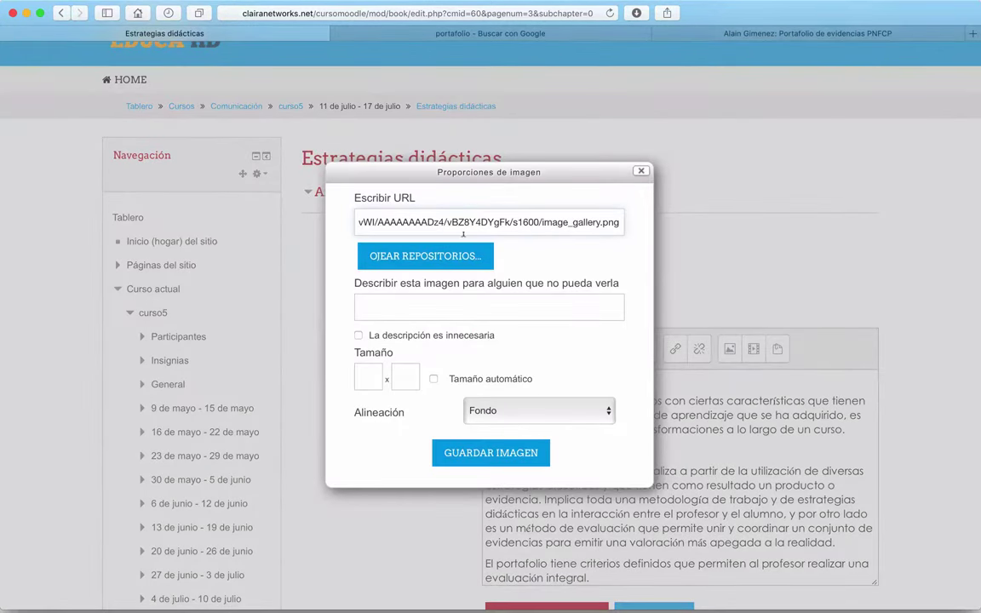
click(312, 259)
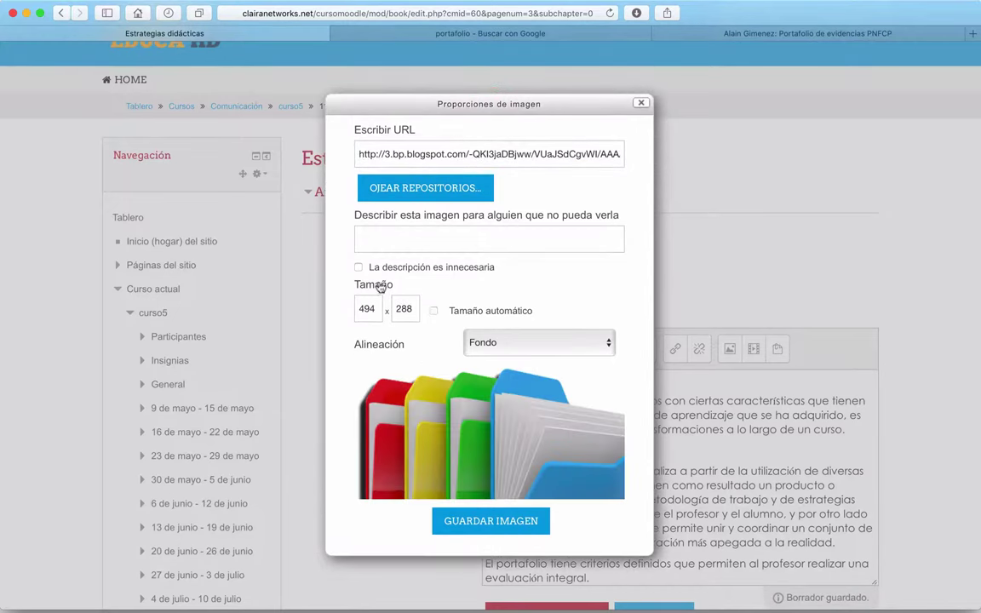
Mark the image description as unnecessary, enable automatic size, set the width to 200 and save the image into the content.
click(360, 268)
click(433, 312)
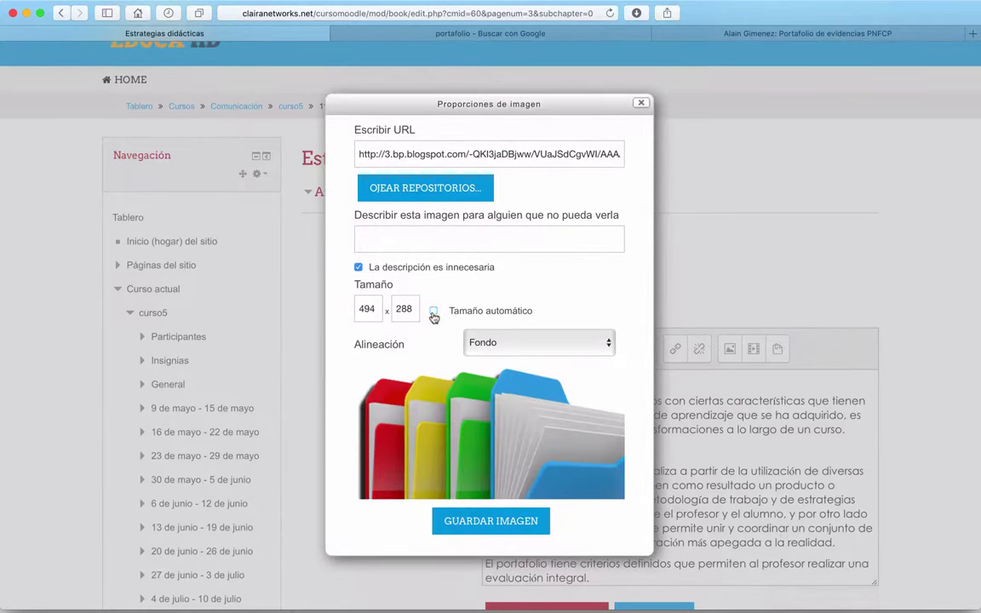
click(433, 312)
double_click(356, 309)
text(1)
key(BackSpace)
text(200)
click(400, 308)
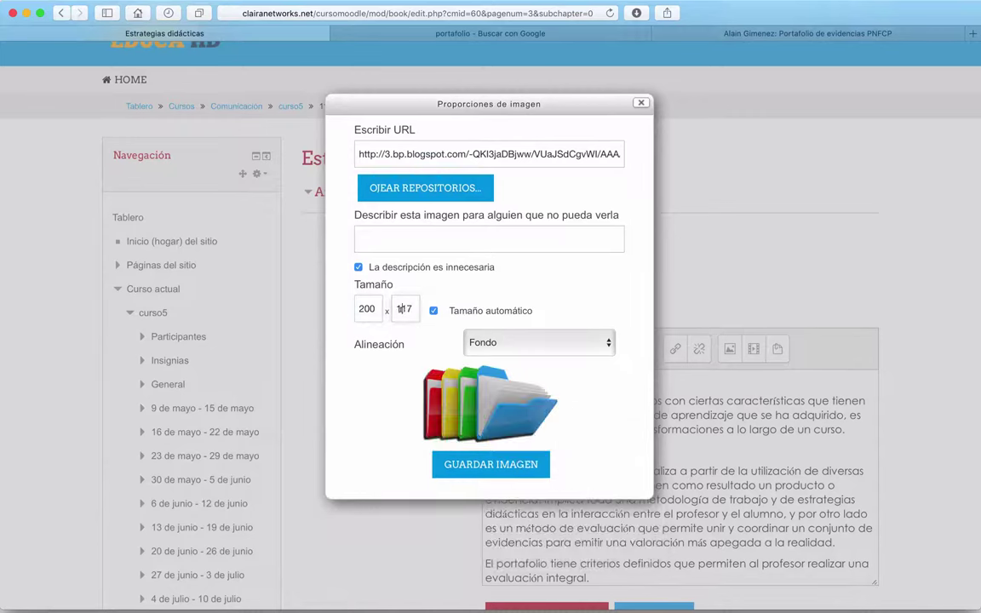
click(482, 473)
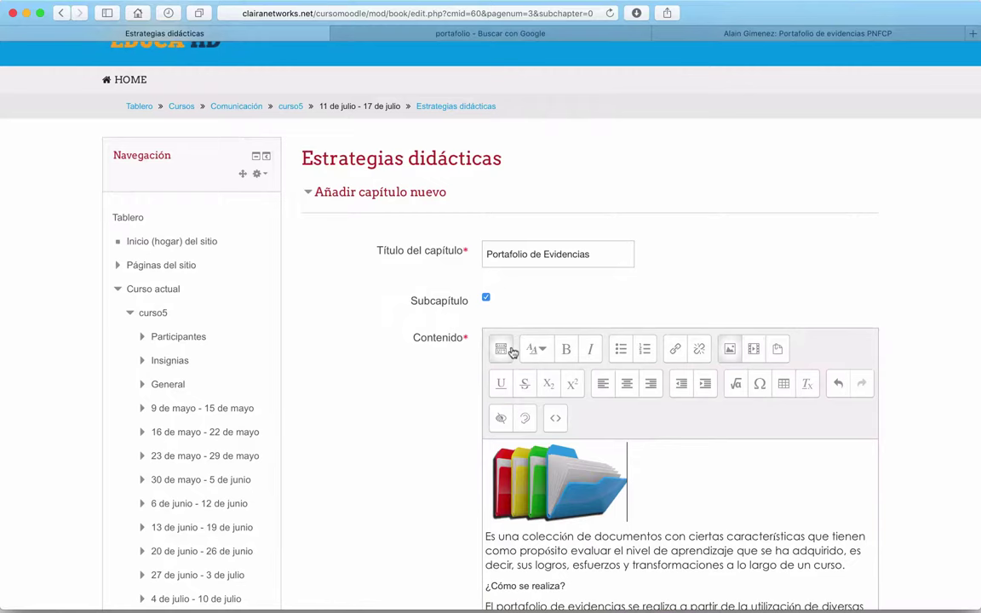
Centre the folders image above the first paragraph and look through the content below it.
click(627, 383)
scroll(783, 499, down, 2)
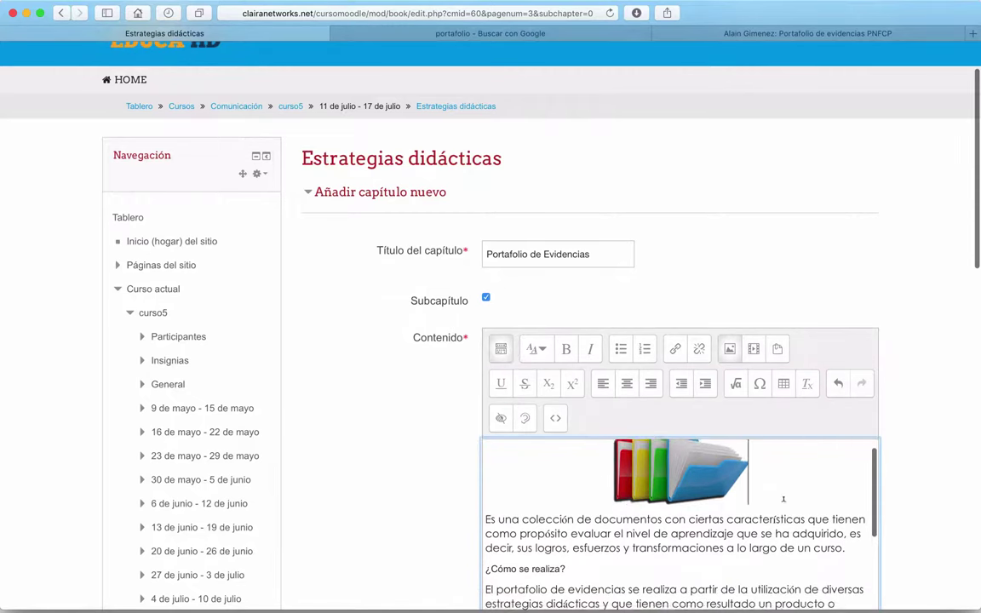
scroll(903, 501, down, 1)
scroll(903, 502, down, 2)
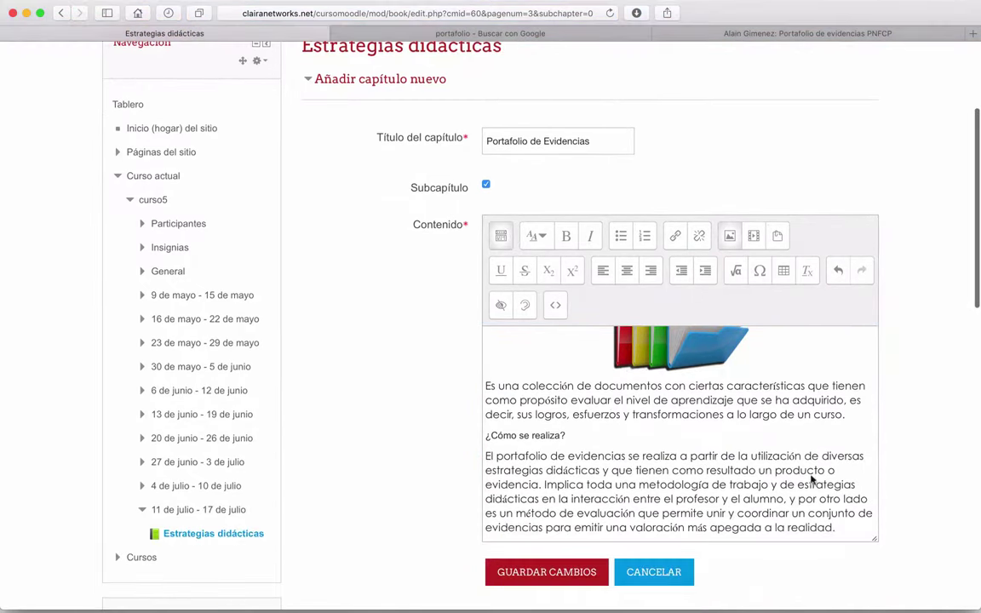
scroll(732, 433, down, 3)
scroll(609, 412, down, 3)
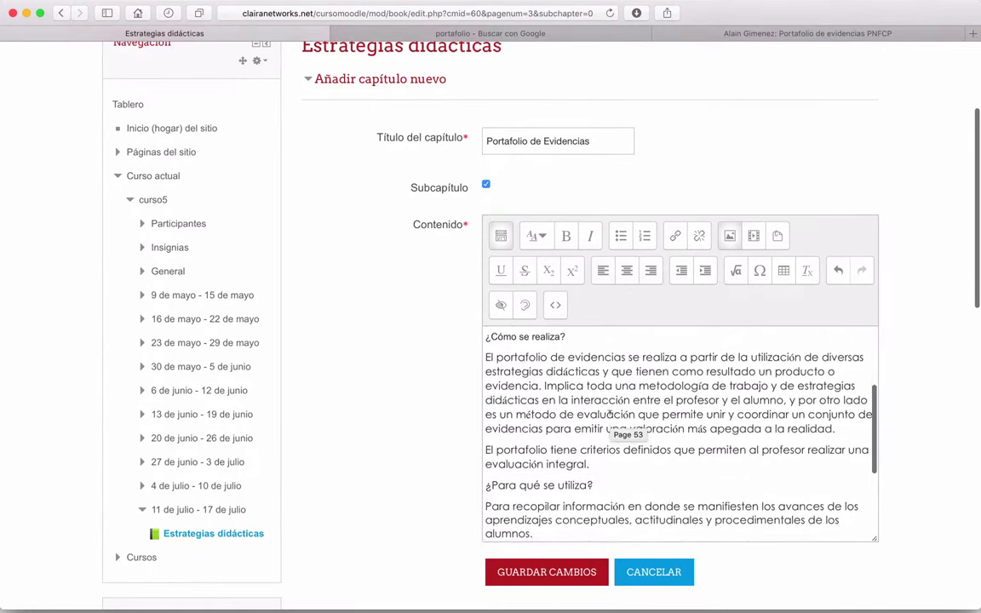
Format the heading "¿Cómo se realiza?" as a bold bulleted item.
scroll(610, 412, up, 5)
drag(568, 474, 491, 474)
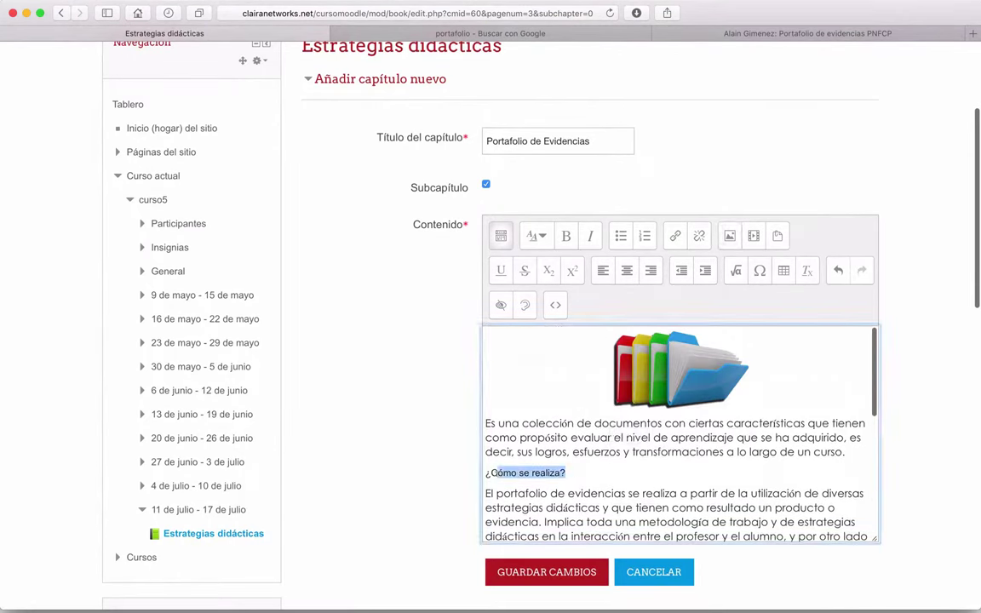
click(566, 236)
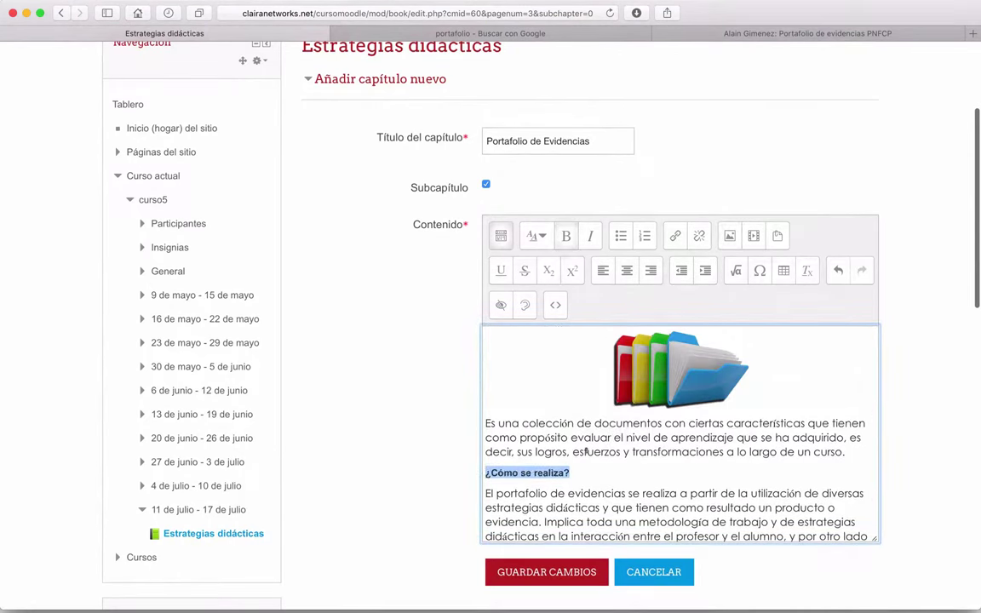
click(618, 236)
Turn the heading "¿Para qué se utiliza?" into a bulleted item in bold.
scroll(579, 476, down, 3)
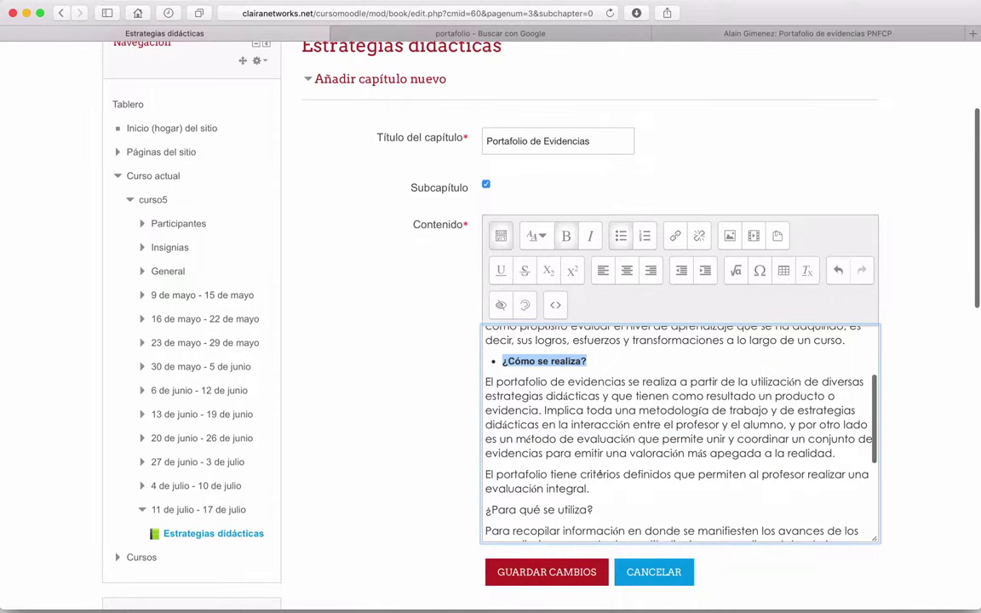
drag(593, 509, 477, 509)
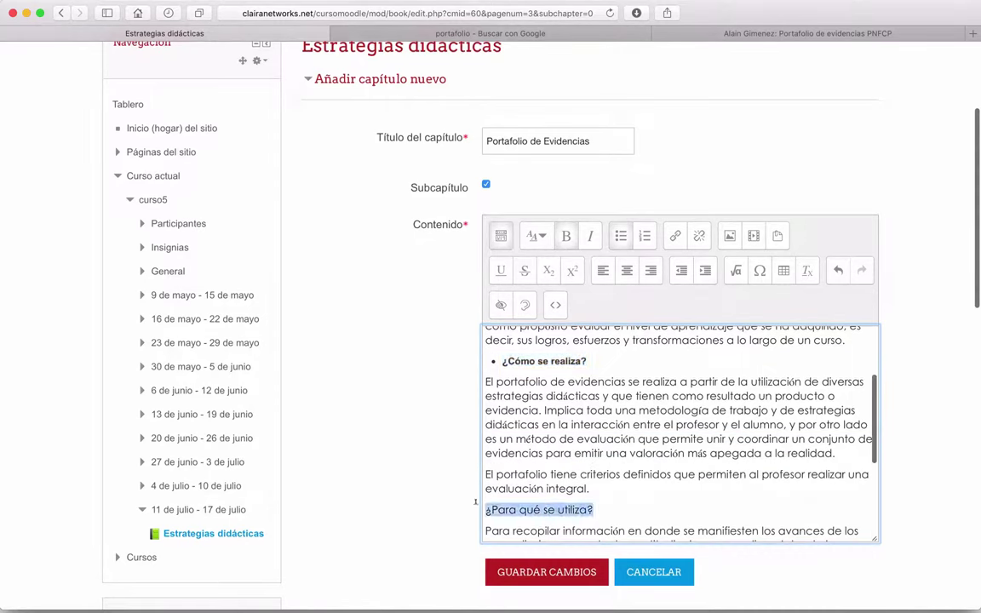
click(620, 236)
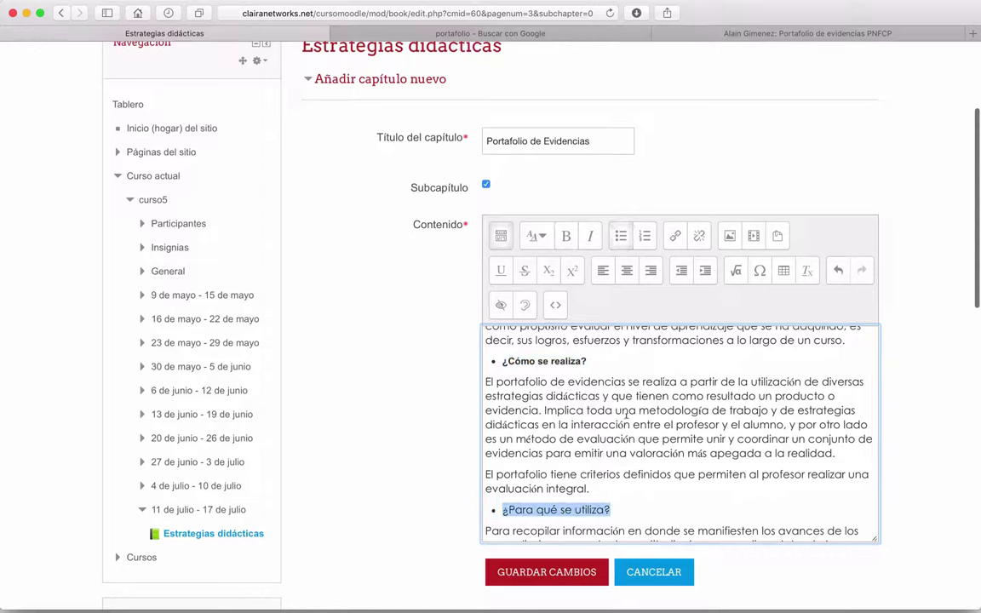
click(566, 236)
click(674, 516)
Place the text cursor on the empty line after the last paragraph, "Mediante el portafolio...".
scroll(675, 521, down, 1)
scroll(673, 524, down, 5)
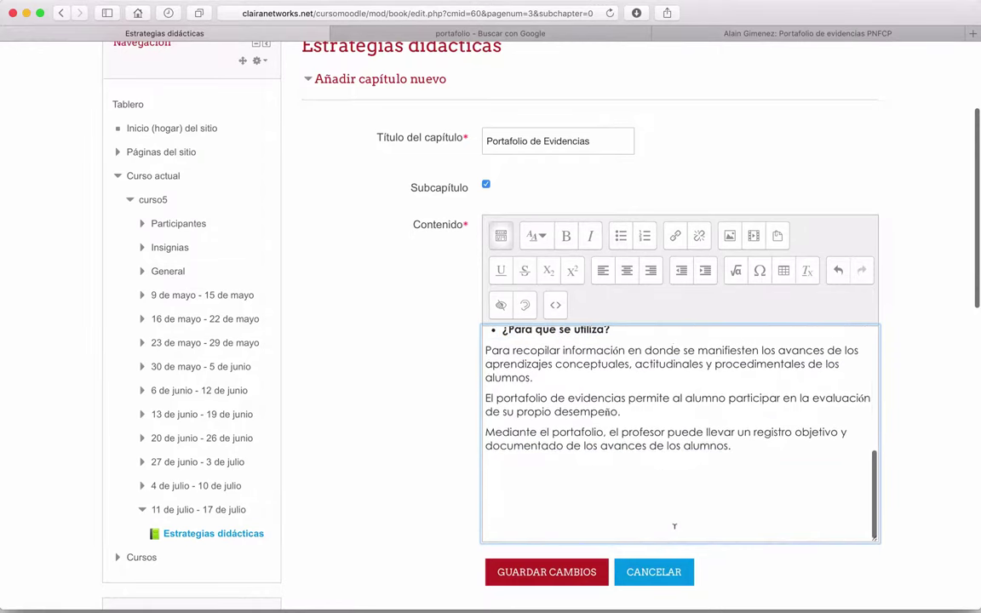
scroll(547, 453, up, 1)
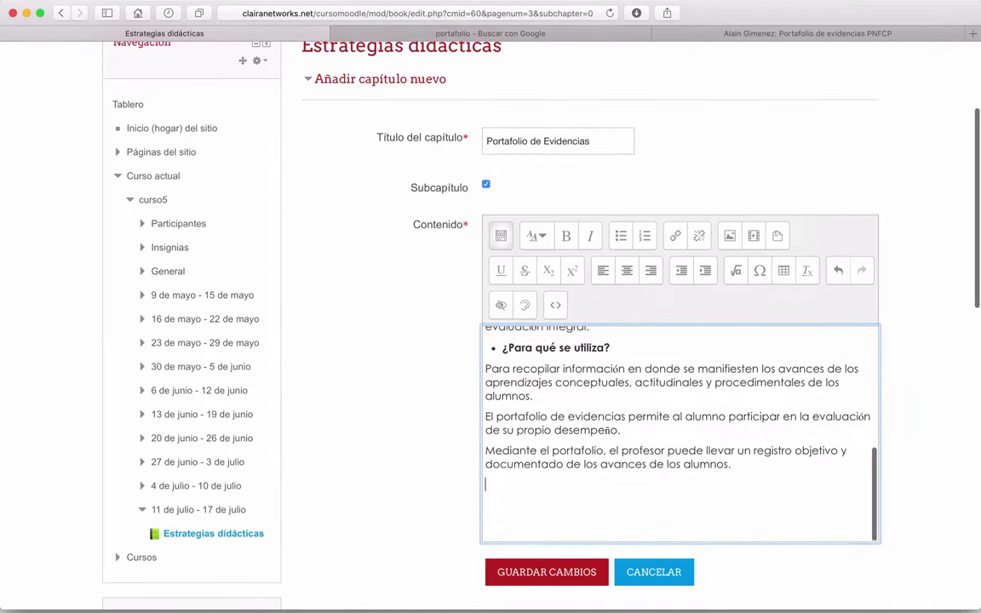
Switch to the browser tab with the image's source blog and load YouTube in it.
click(773, 34)
click(525, 16)
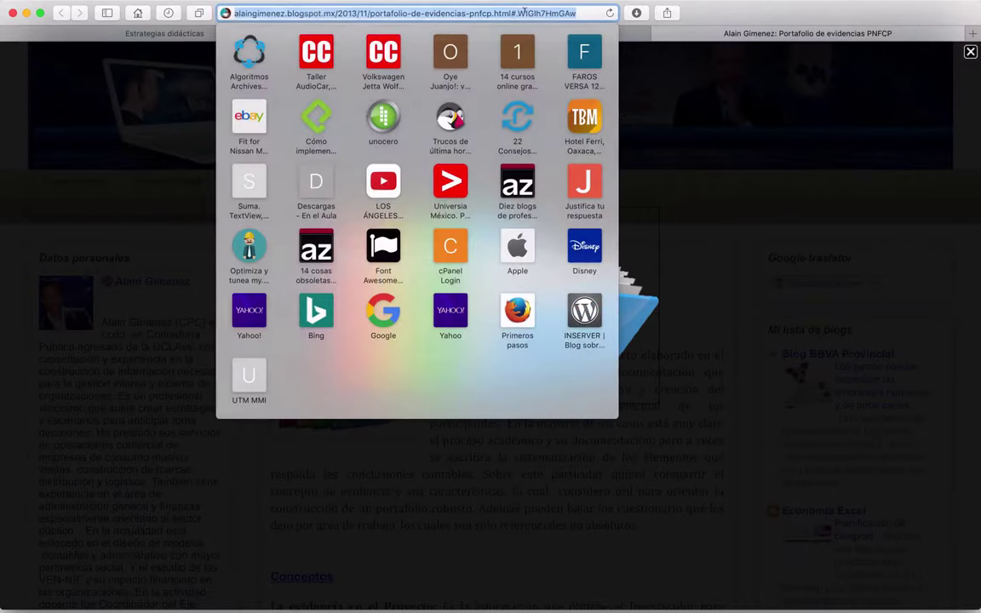
text(p)
key(BackSpace)
key(BackSpace)
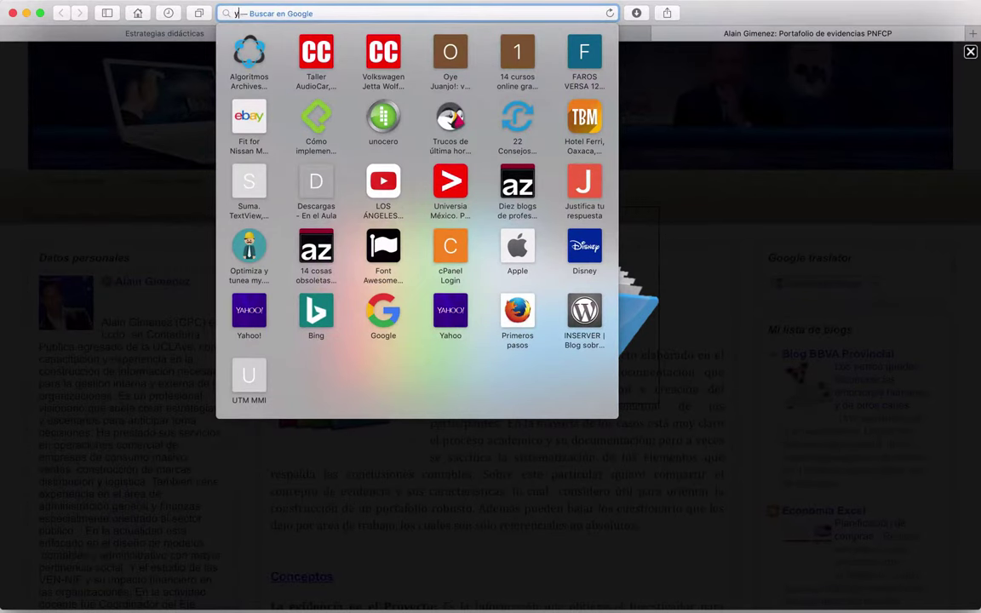
text(y)
key(Return)
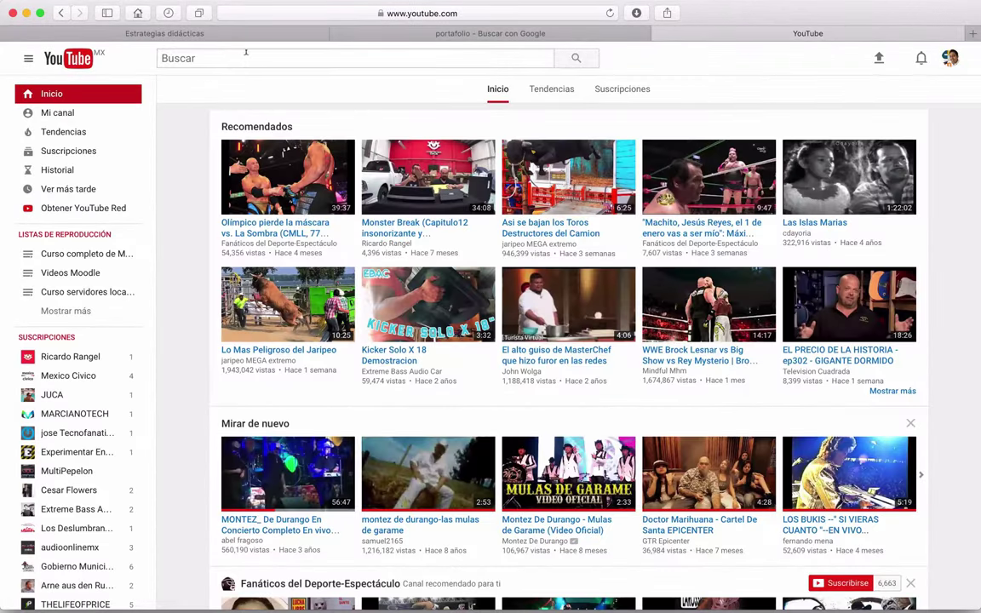
Search YouTube for "portafolio de evidencias" using the suggested query.
click(247, 59)
text(portafo)
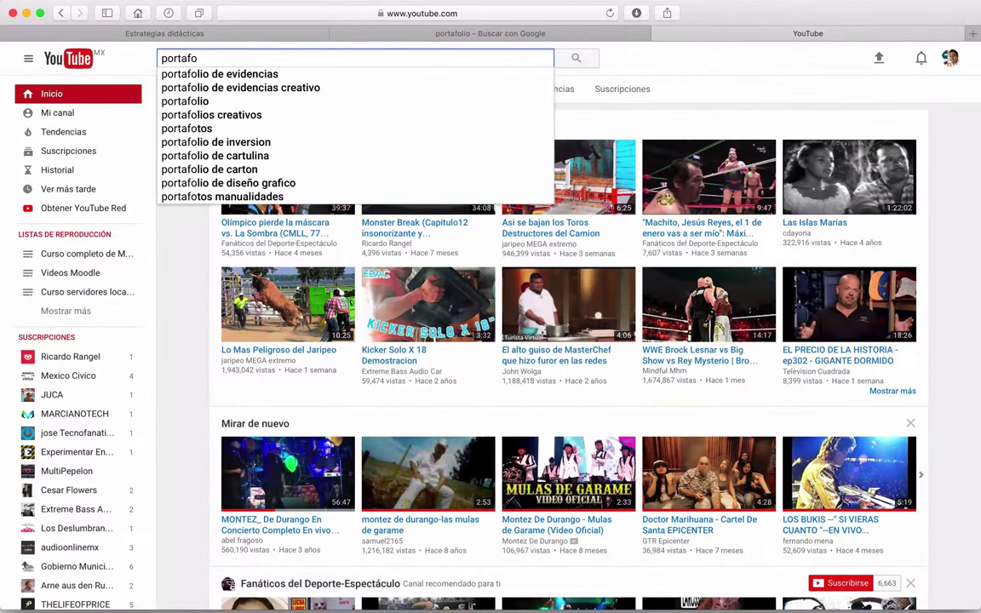
key(Down)
key(Return)
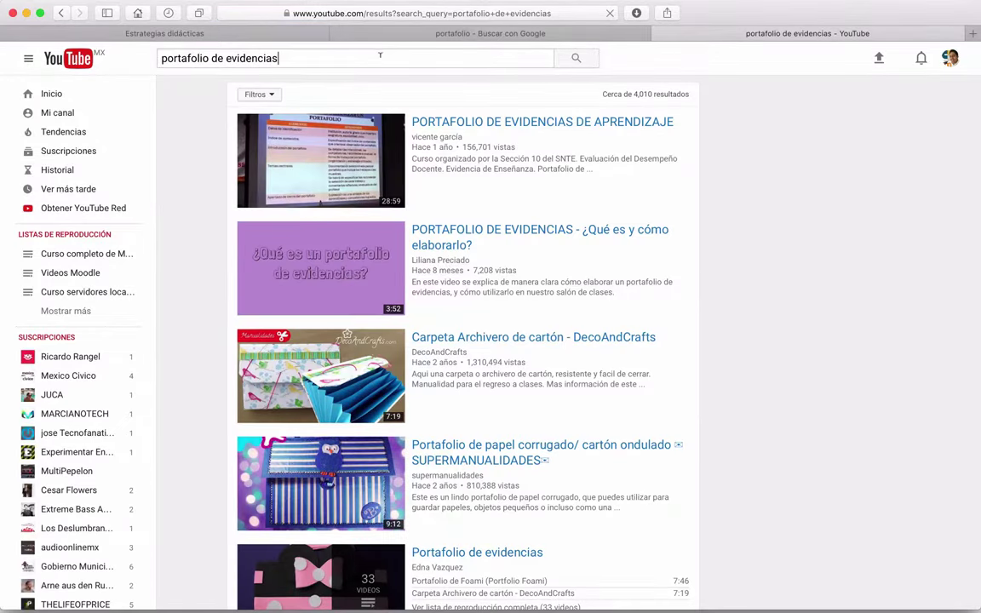
Extend the YouTube search to "portafolio de evidencias creativo" and look through the results.
text(creativo)
key(Return)
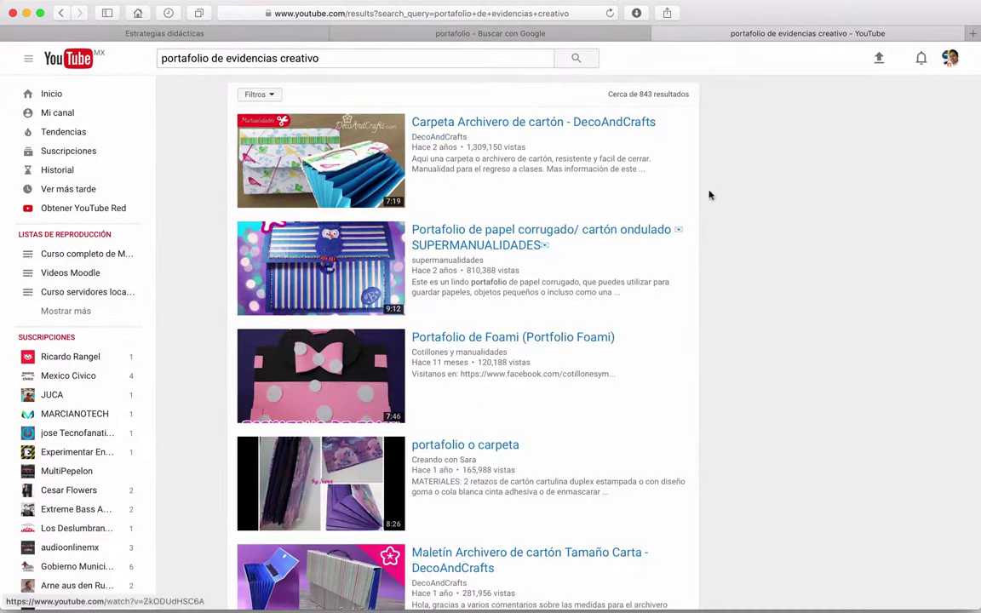
scroll(779, 240, down, 5)
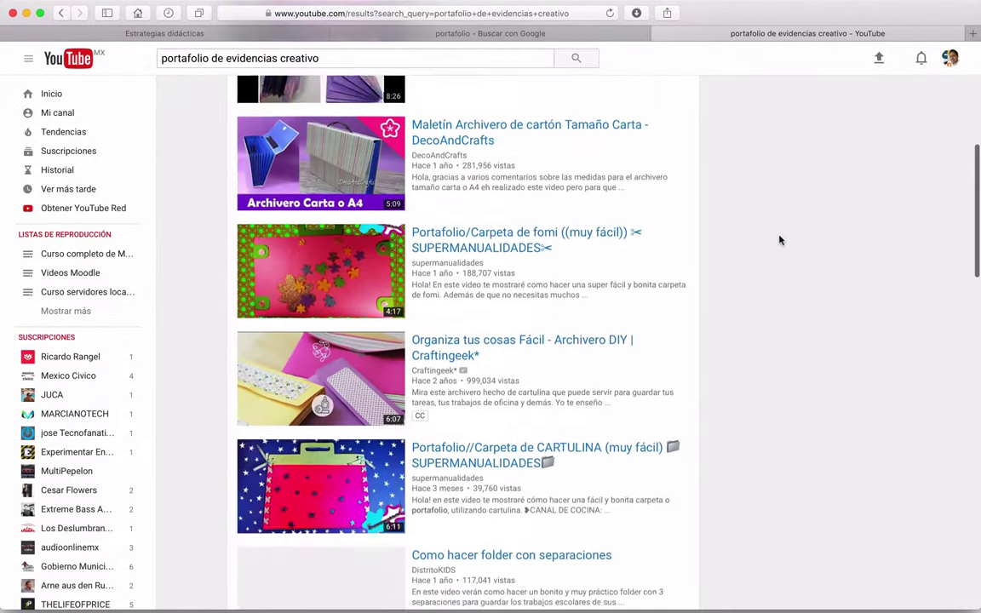
scroll(779, 240, down, 5)
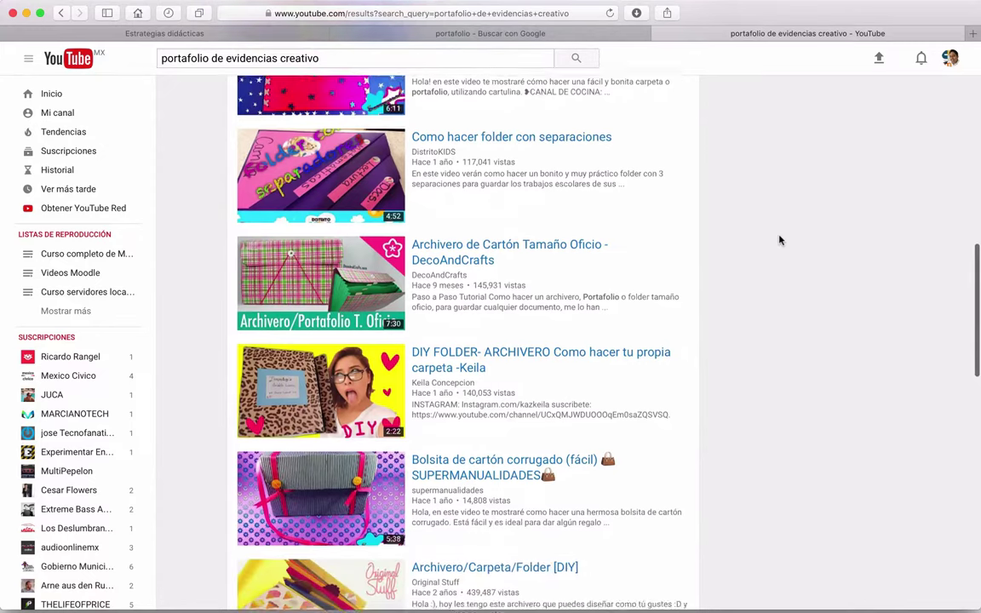
scroll(779, 240, down, 5)
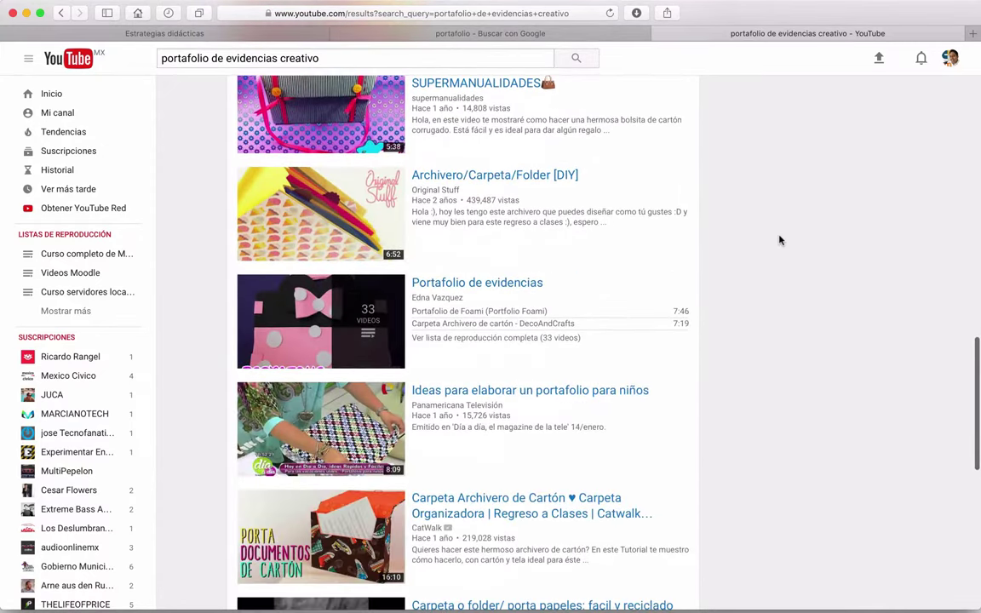
scroll(780, 240, up, 15)
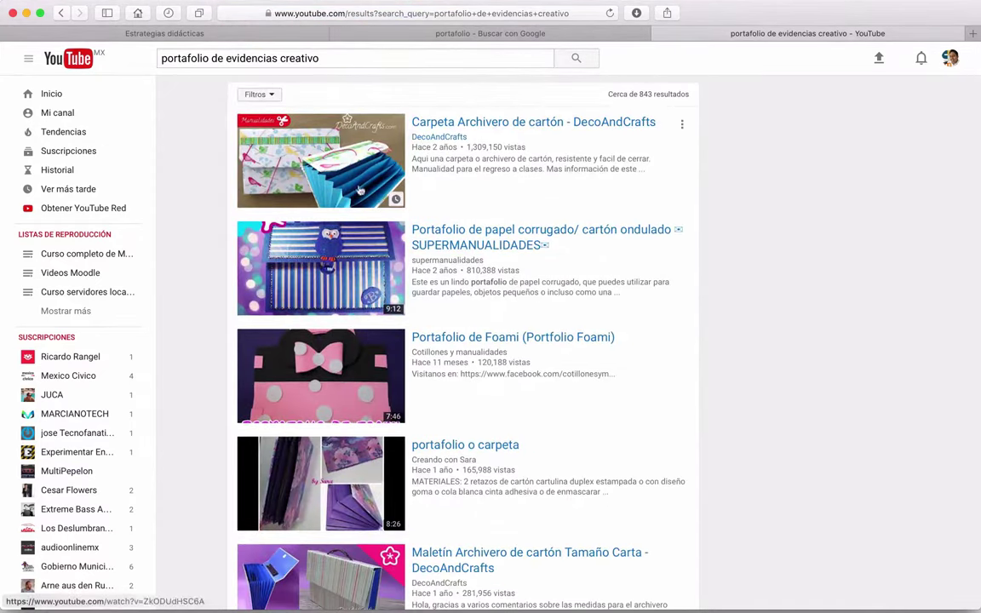
Open the video "Portafolio de papel corrugado/ cartón ondulado" by supermanualidades and pause it.
click(490, 239)
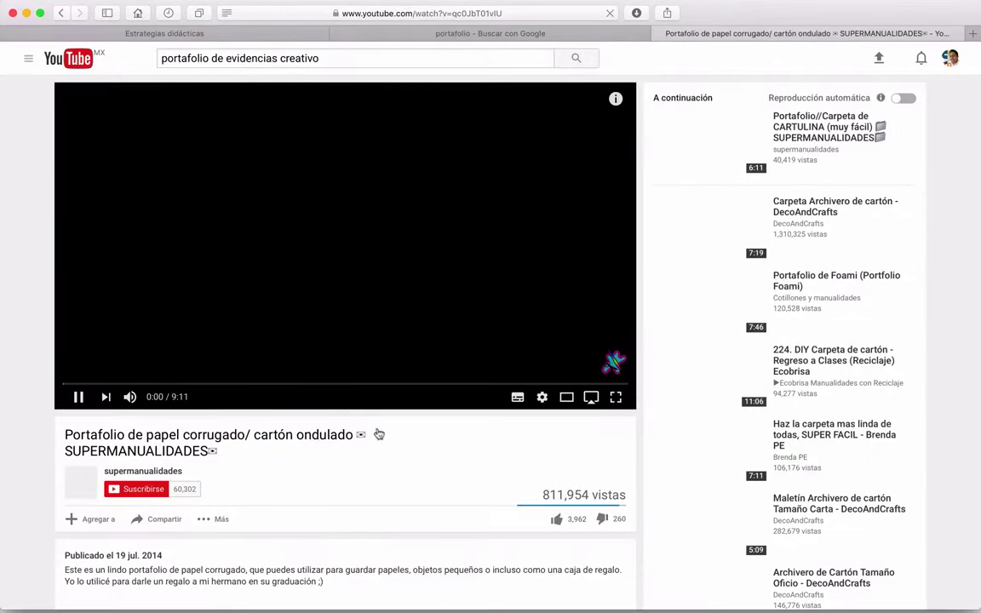
scroll(379, 435, down, 4)
scroll(379, 494, up, 3)
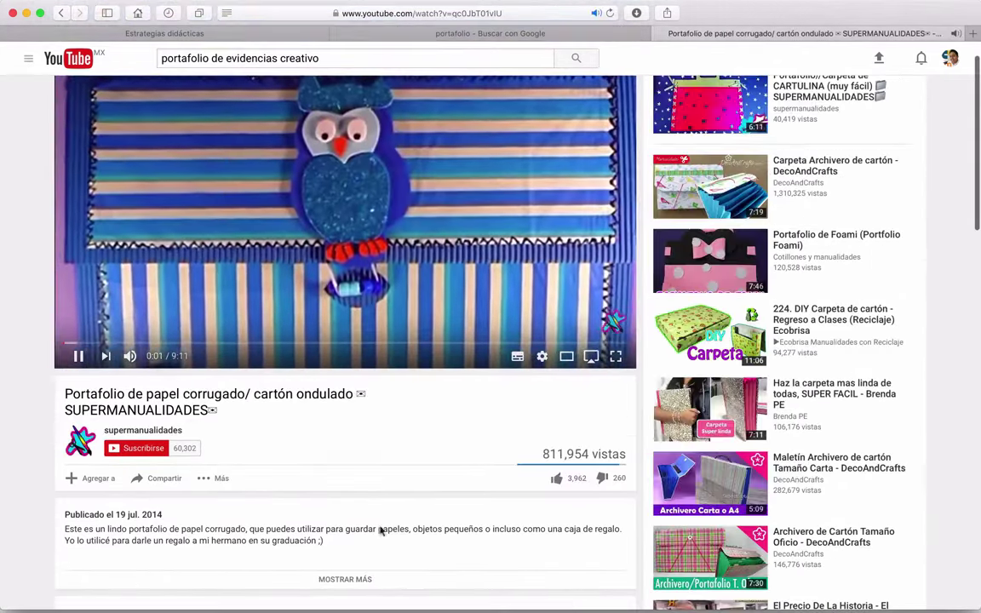
scroll(383, 510, down, 1)
key(k)
scroll(247, 430, down, 4)
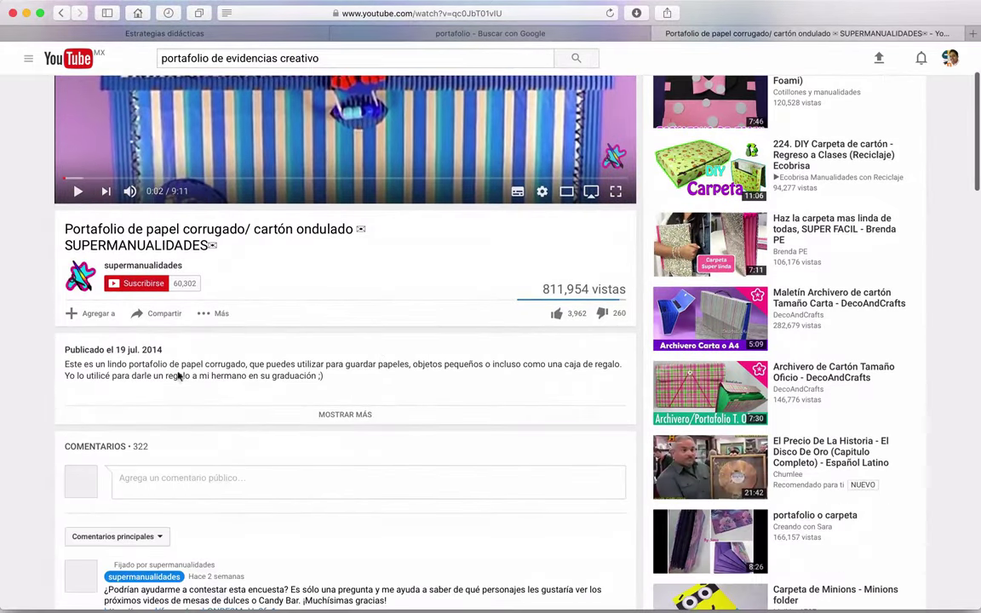
Show the sharing options of the corrugated-paper portfolio video and copy its iframe embed code.
scroll(153, 358, down, 1)
click(162, 279)
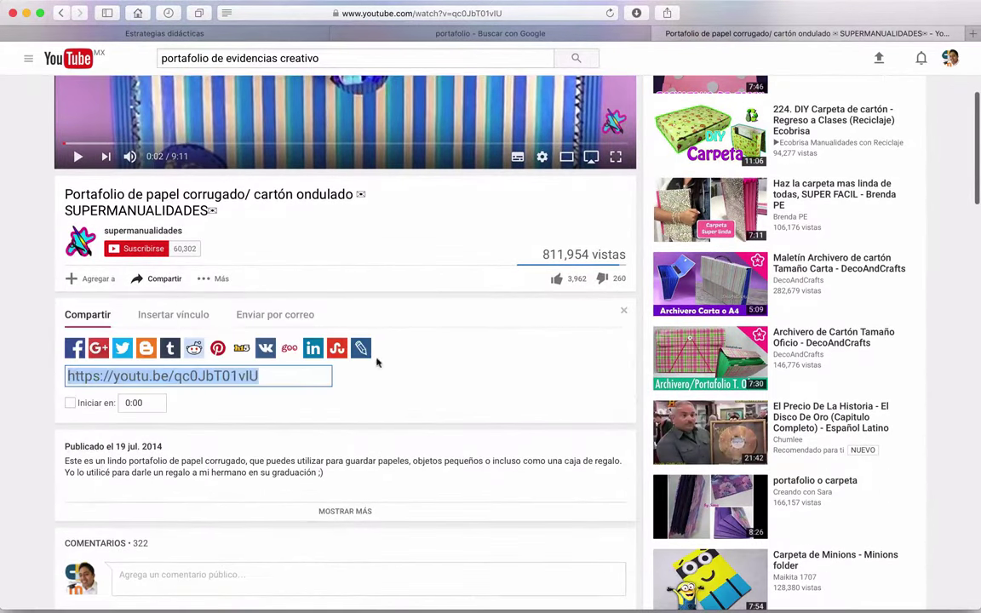
click(183, 314)
key(super+c)
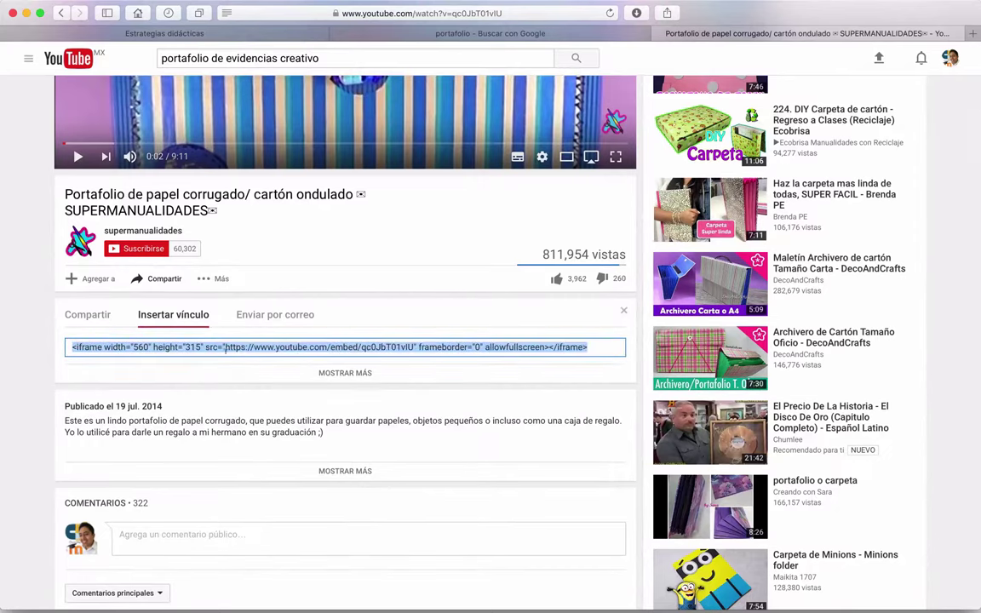
Switch to the Moodle chapter editor and paste the embed code at the end of the content's HTML source, followed by a new line.
click(173, 34)
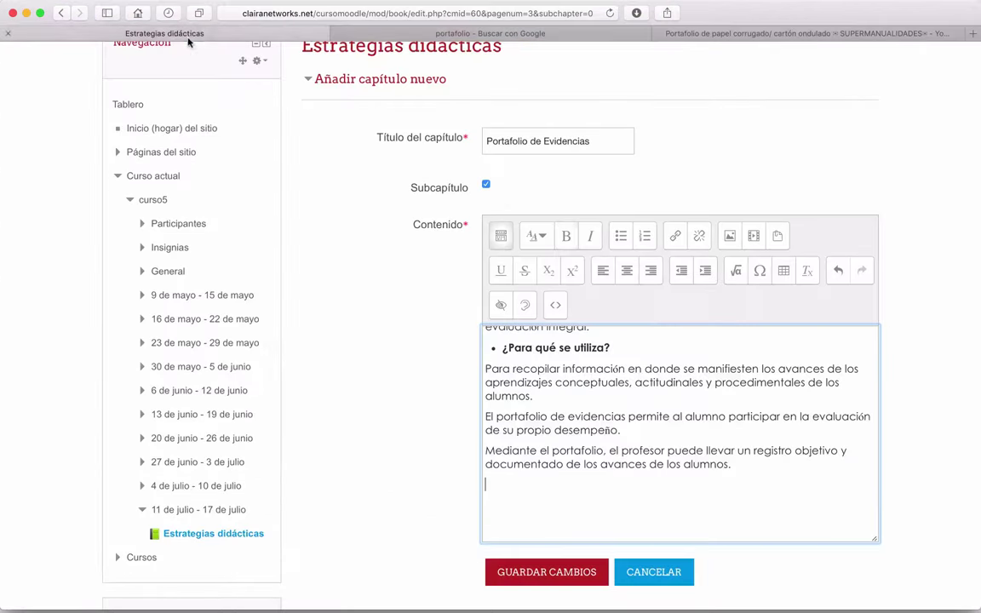
click(556, 306)
scroll(624, 497, down, 10)
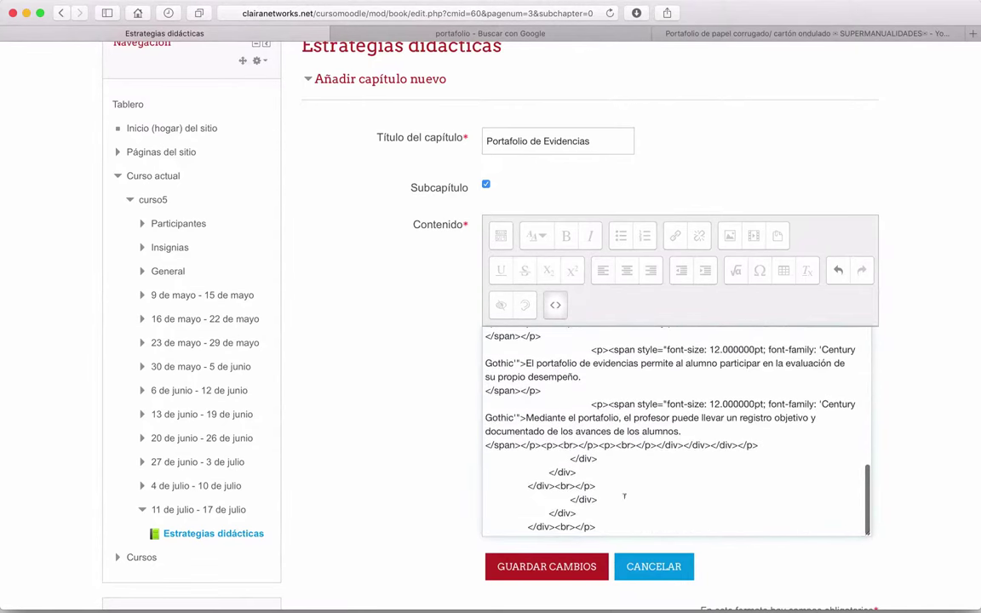
key(Return)
key(Return)
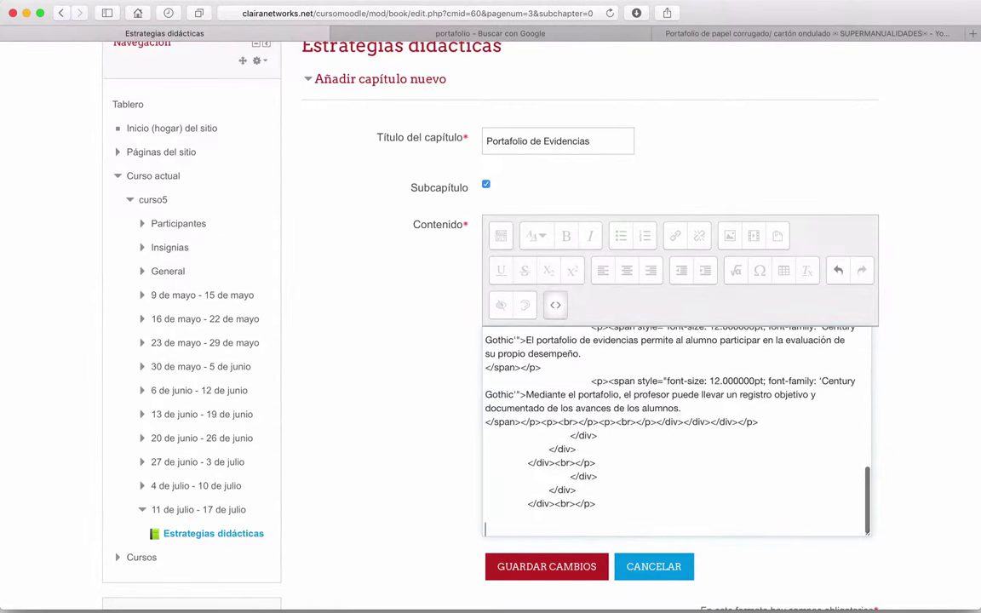
key(super+v)
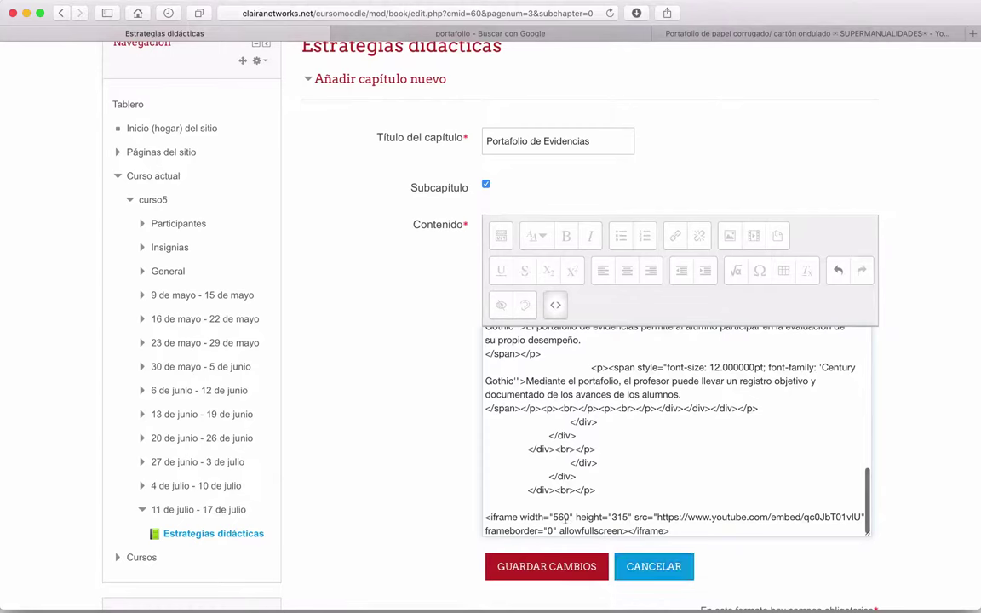
key(Return)
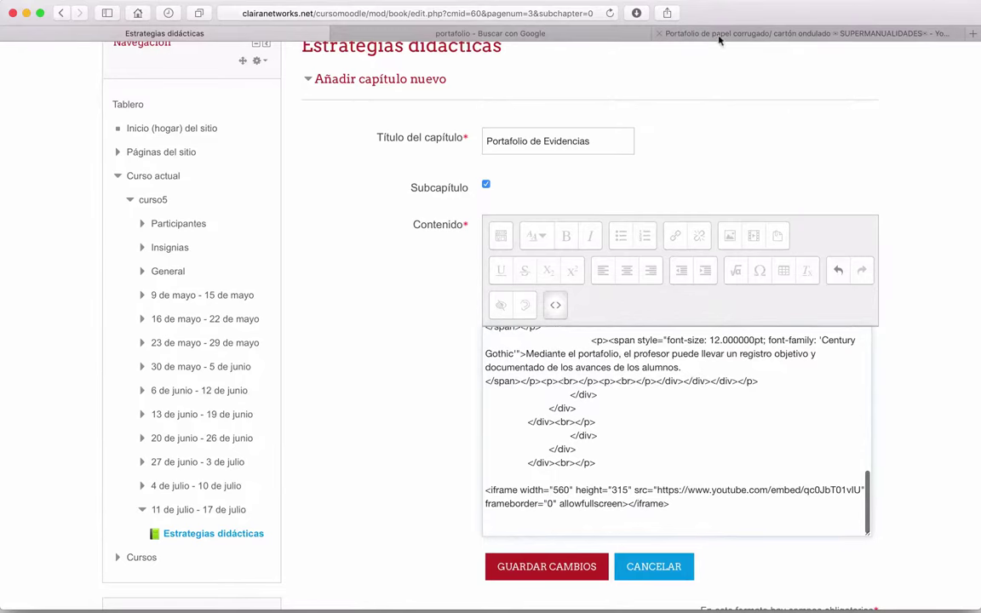
Return to the YouTube results, search again for just "portafolio de evidencias", and look through the videos.
click(725, 34)
scroll(322, 204, up, 5)
scroll(332, 200, down, 1)
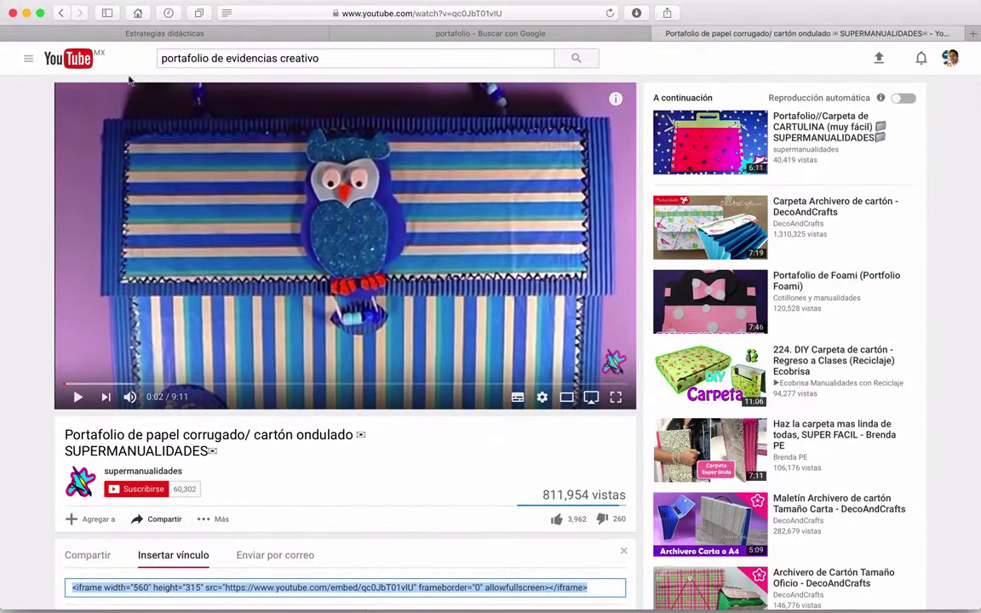
click(65, 13)
scroll(824, 410, down, 6)
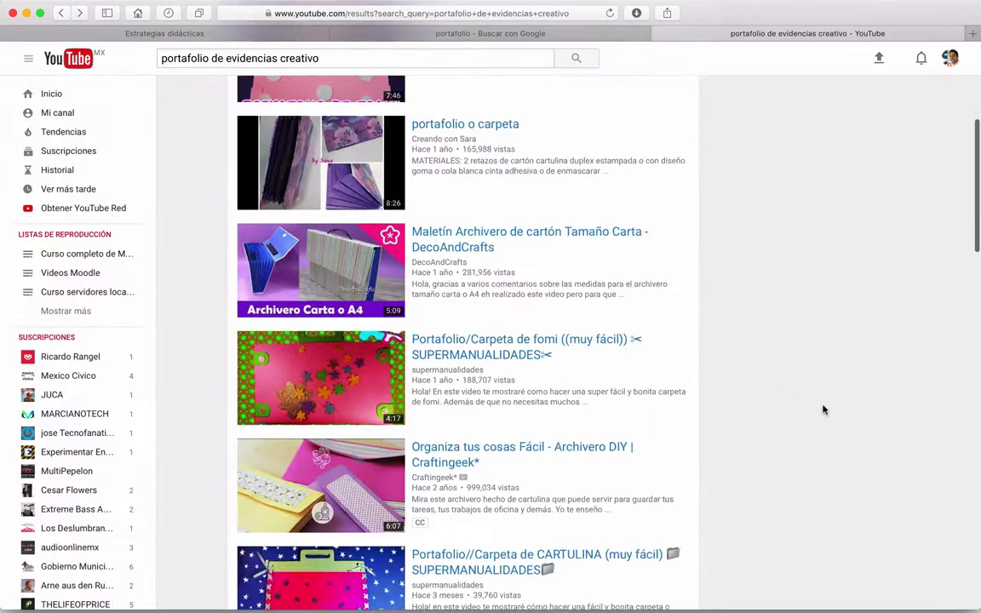
scroll(816, 324, up, 10)
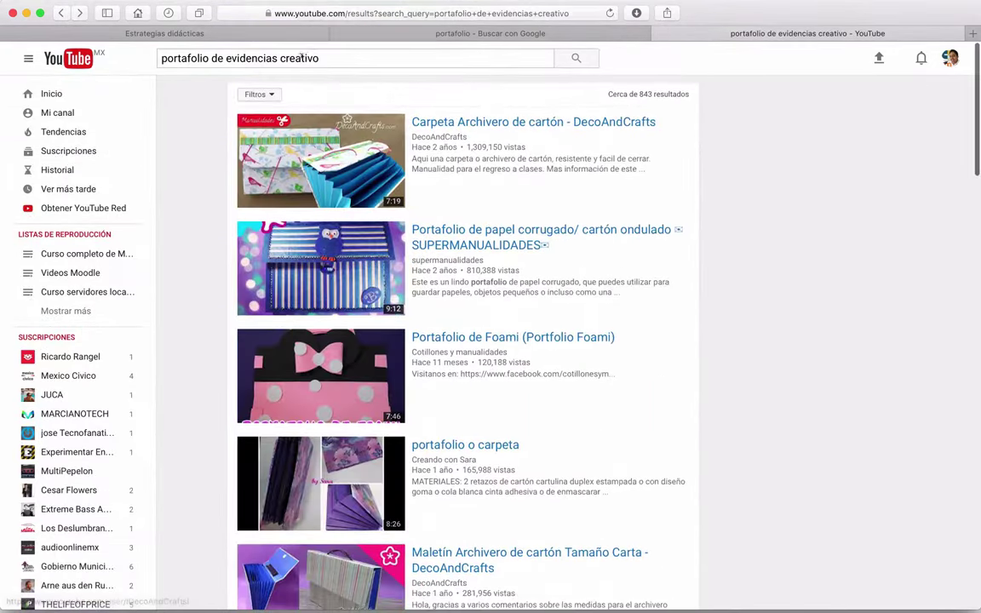
double_click(301, 59)
key(BackSpace)
key(Return)
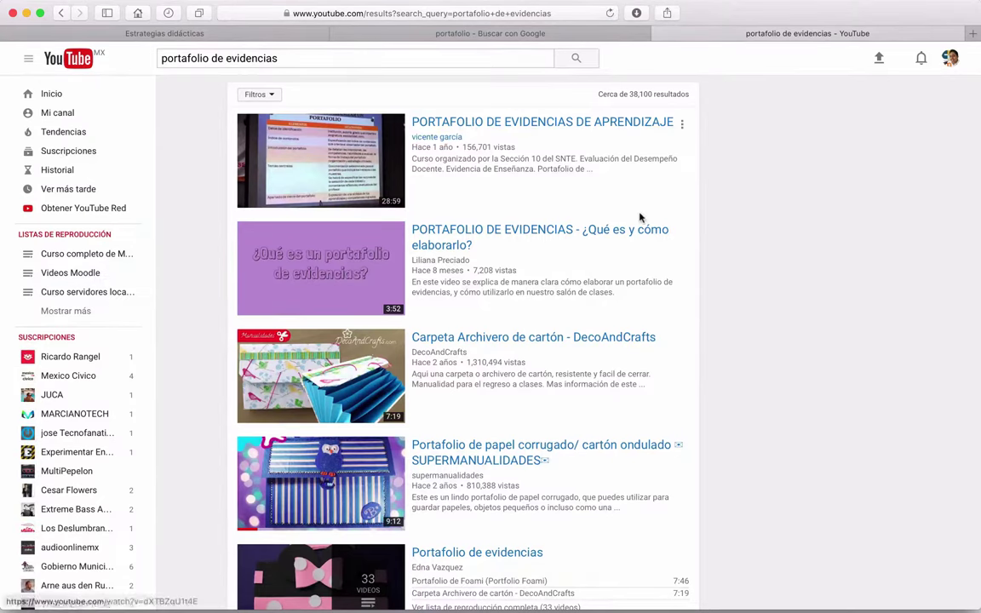
scroll(641, 219, down, 5)
scroll(642, 219, down, 3)
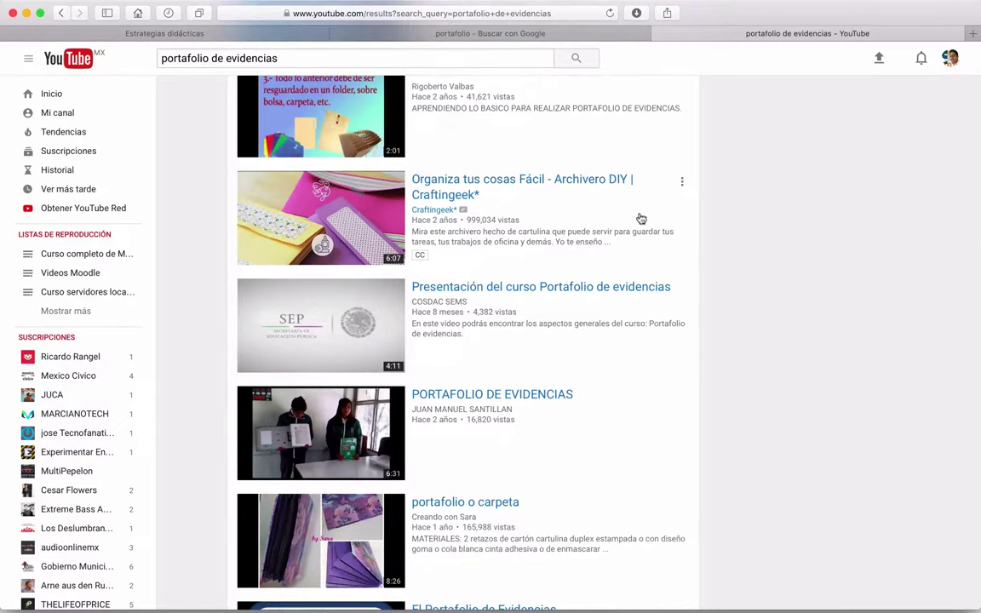
scroll(641, 219, up, 8)
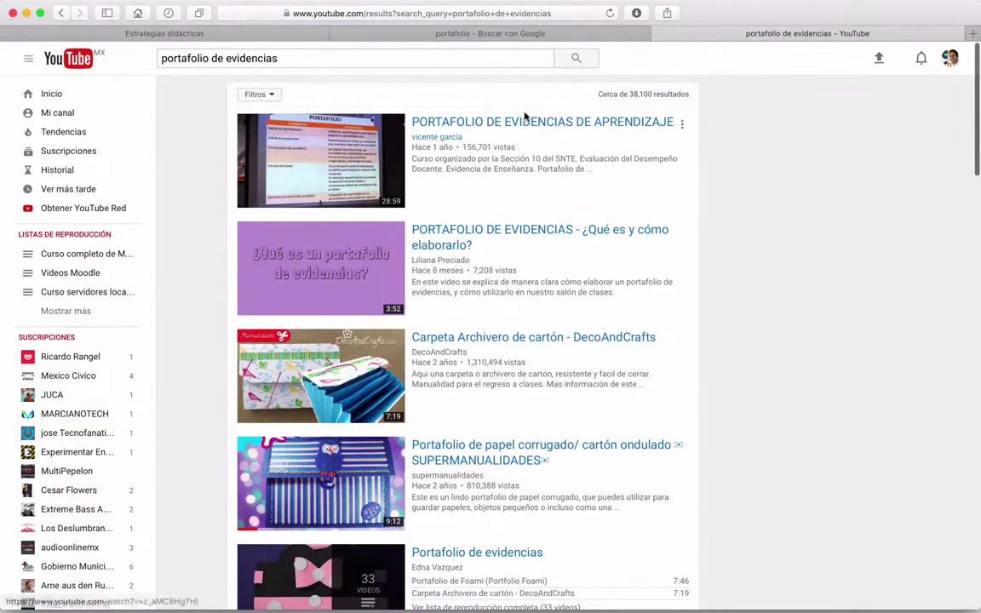
Open the video "PORTAFOLIO DE EVIDENCIAS DE APRENDIZAJE", skip ahead to 11:20 and pause it at 11:26.
click(493, 126)
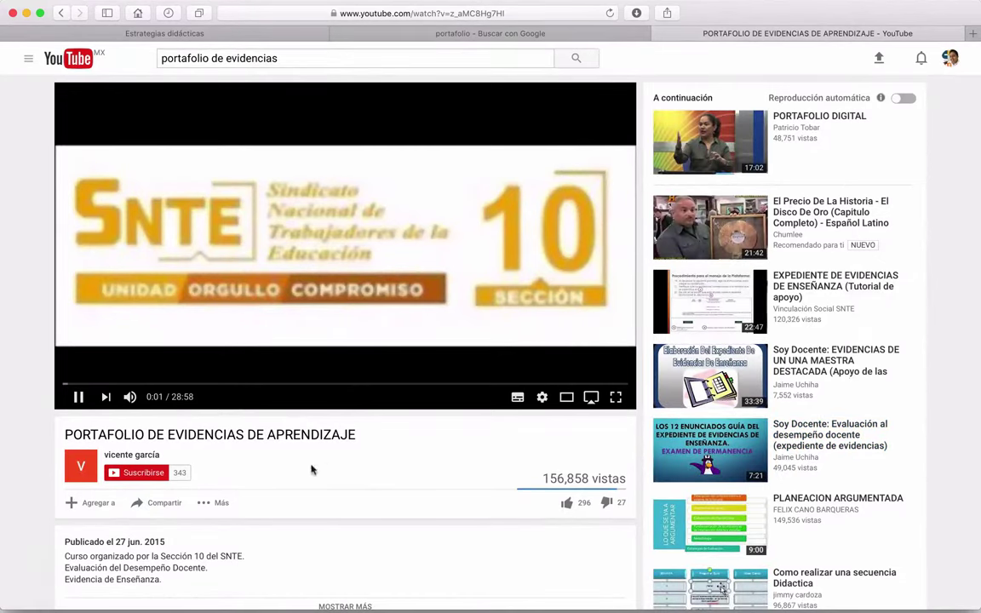
click(284, 384)
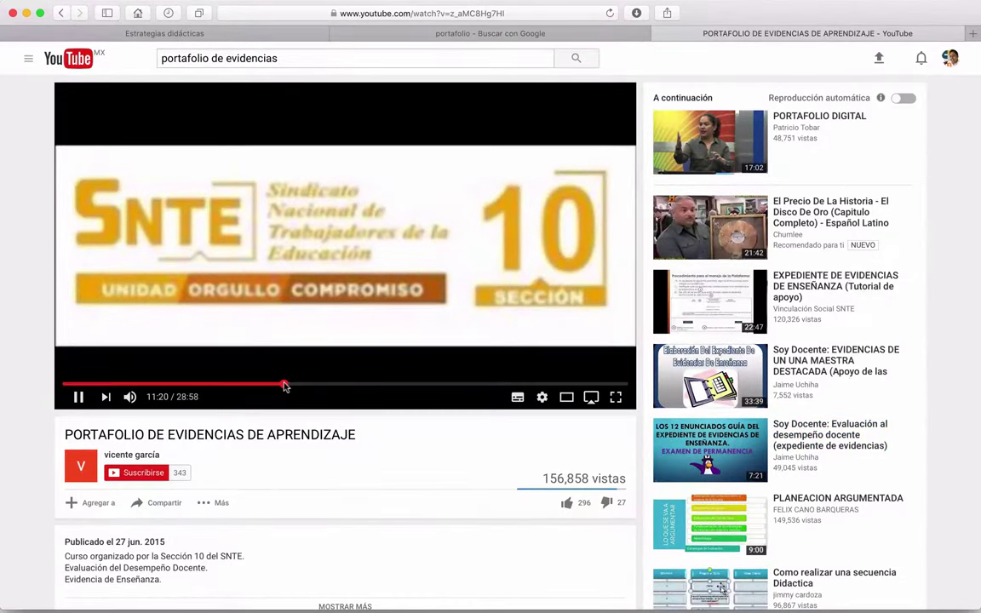
scroll(408, 485, down, 3)
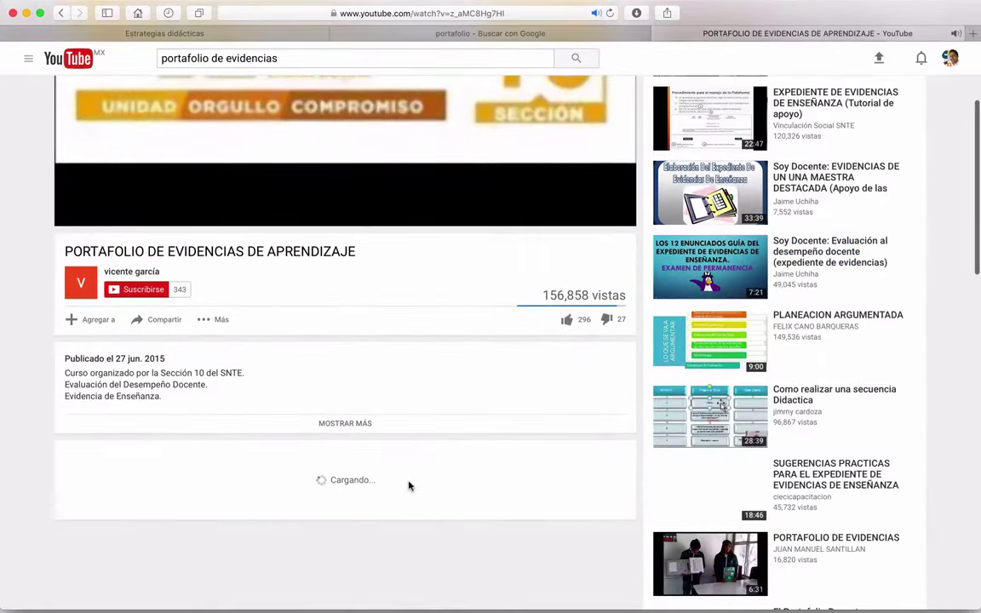
scroll(226, 442, up, 3)
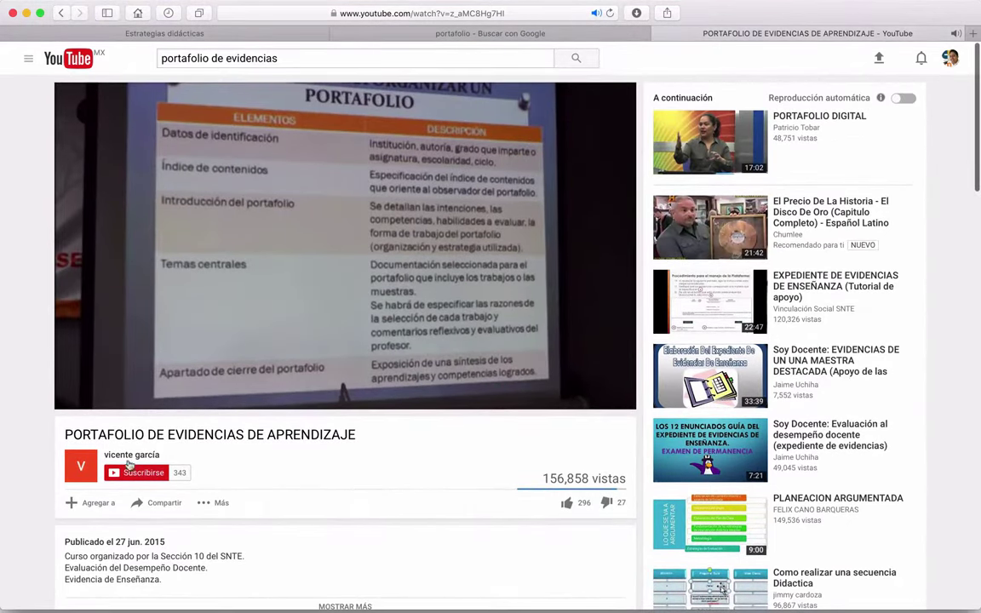
click(73, 352)
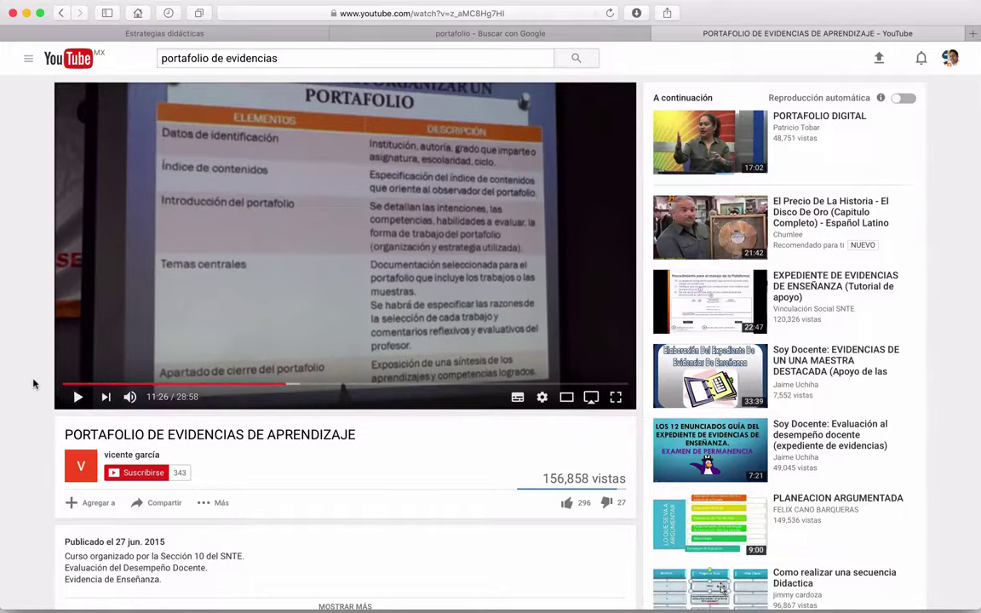
Enable the 11:26 start time in the sharing options of the learning-evidence video and copy its iframe embed code.
scroll(33, 384, down, 5)
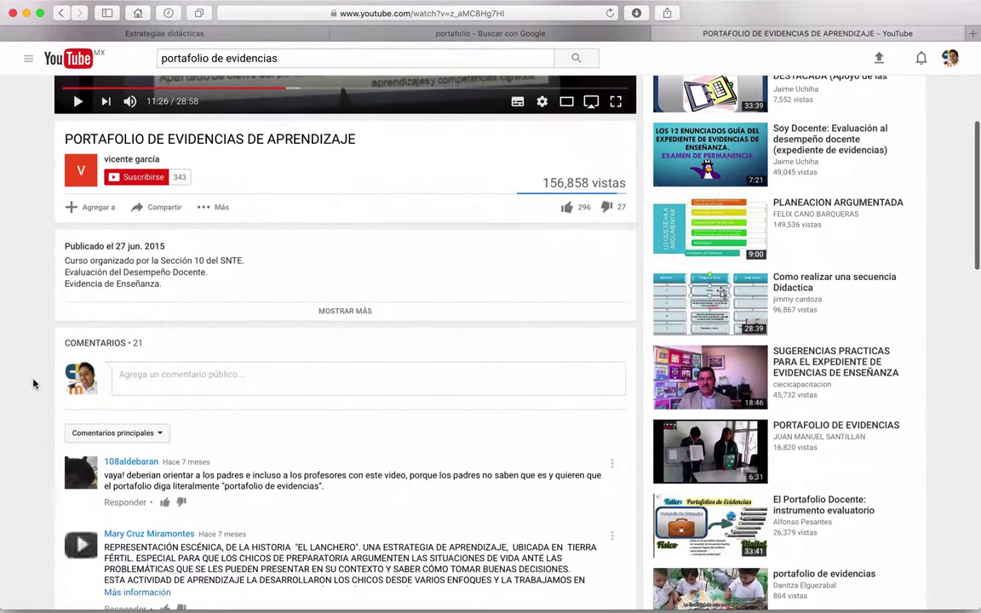
scroll(33, 384, up, 1)
click(162, 255)
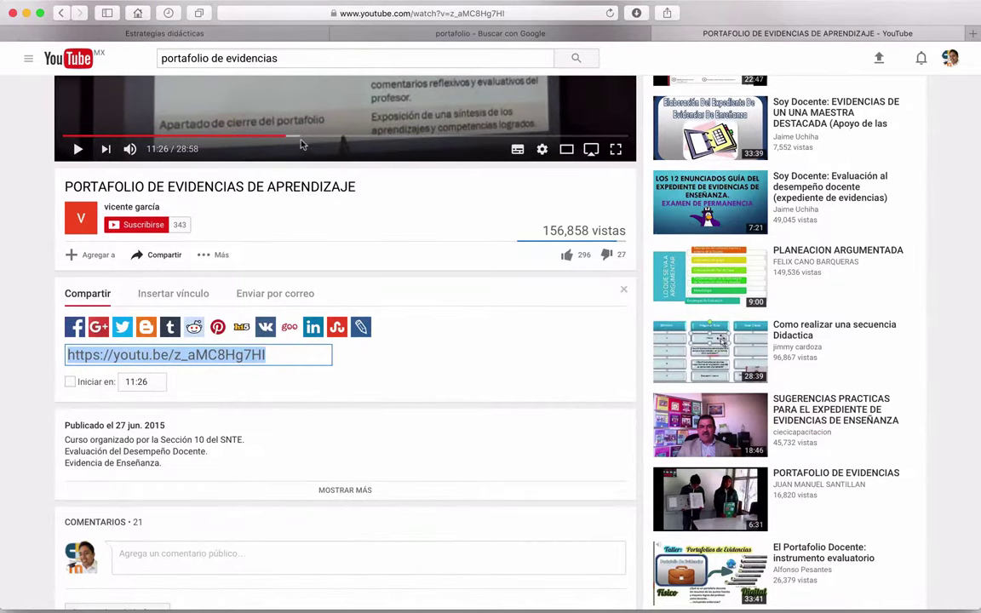
click(70, 383)
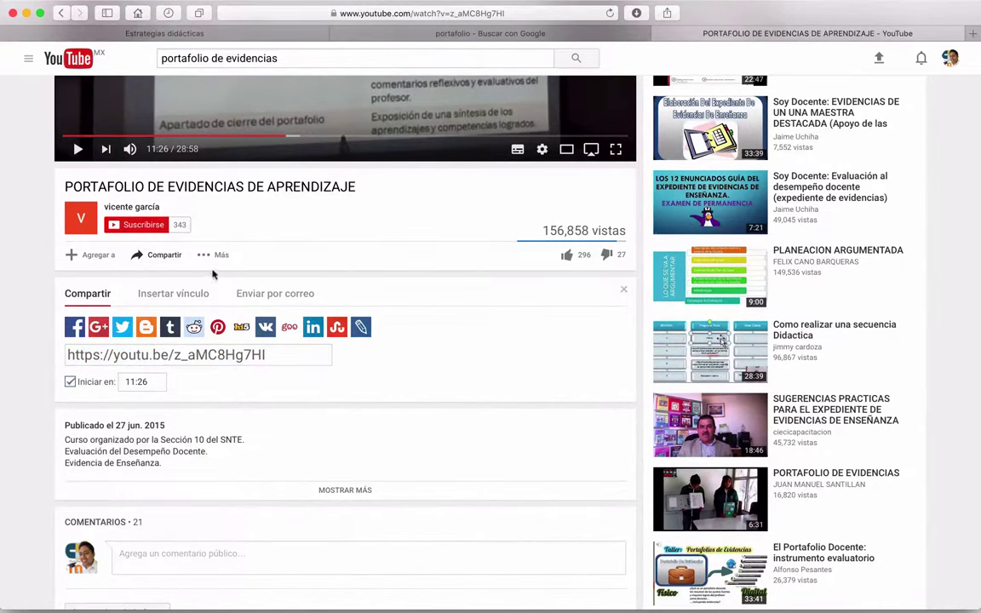
click(191, 296)
key(super+c)
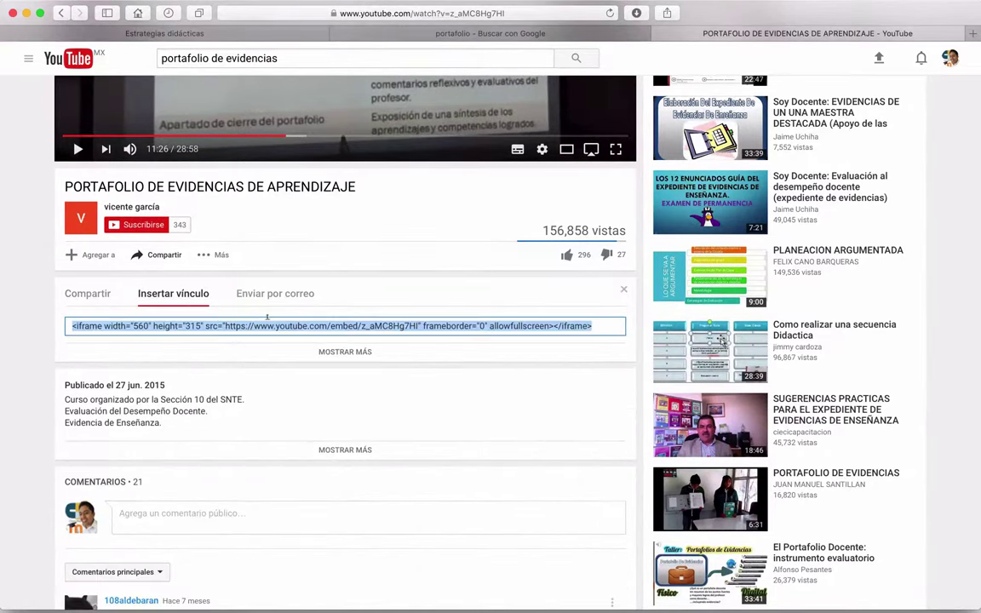
right_click(358, 325)
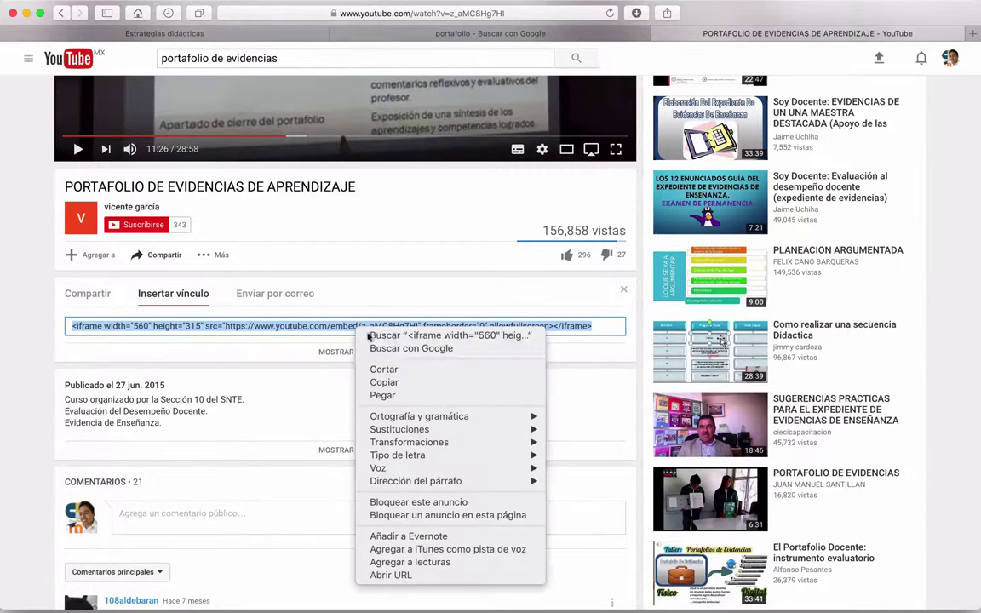
click(426, 384)
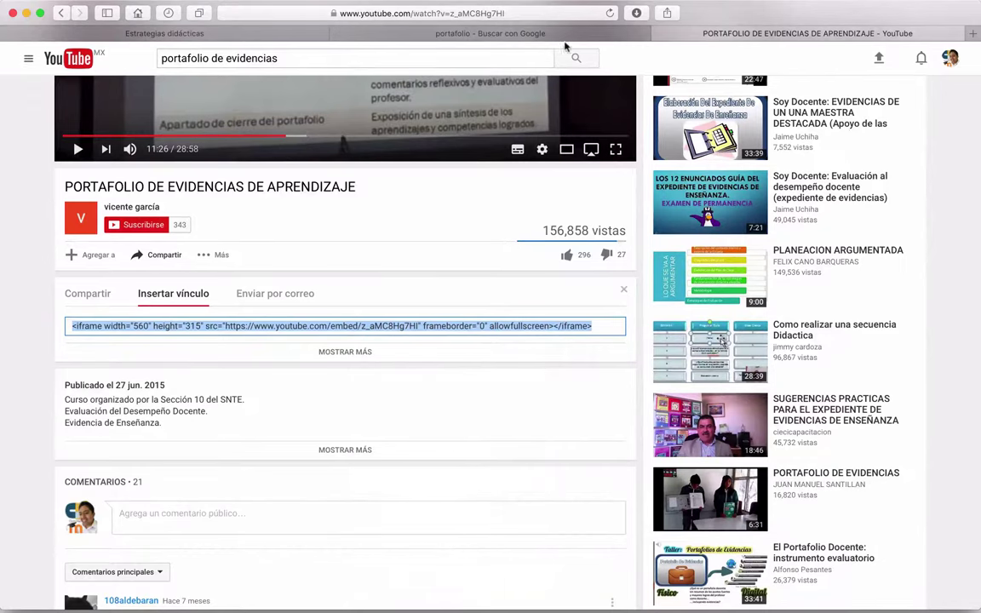
Paste the second video's embed code below the first in the Moodle chapter's HTML source, save the changes and review the chapter.
click(160, 34)
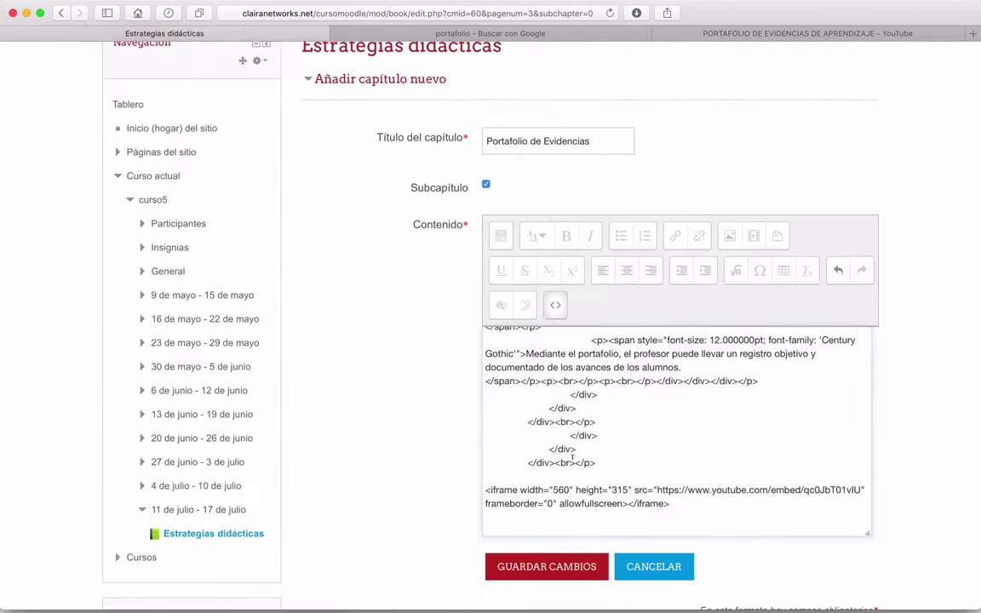
key(super+v)
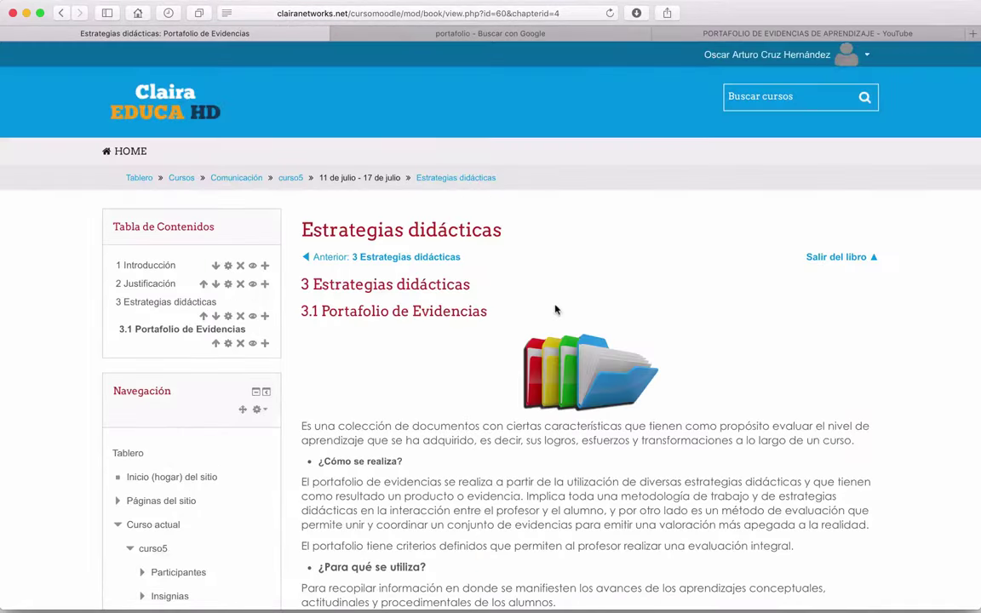
scroll(556, 309, down, 5)
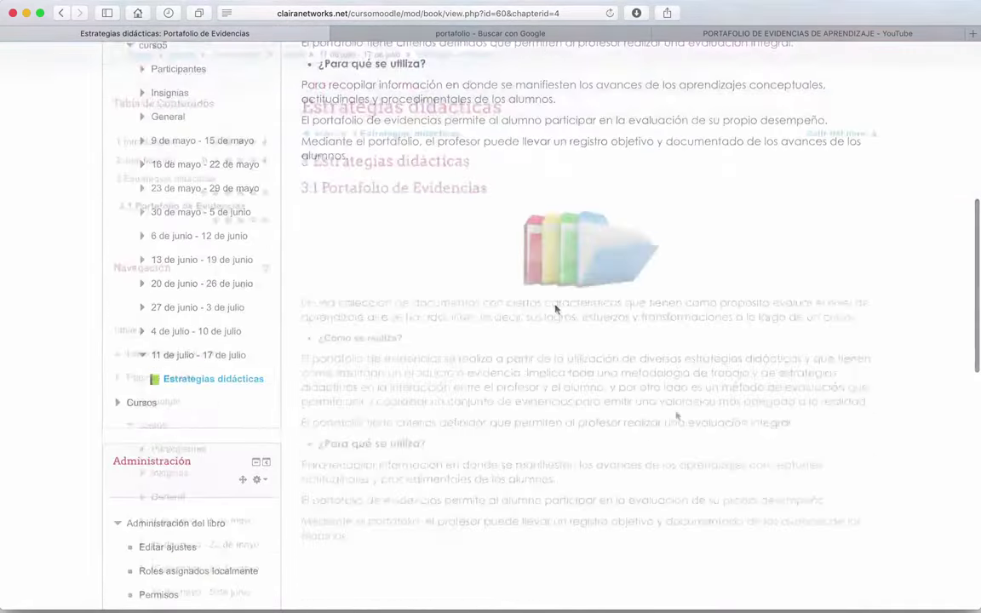
Examine the Portafolio de Evidencias chapter's image, text and two embedded videos.
scroll(676, 416, down, 10)
scroll(677, 415, up, 3)
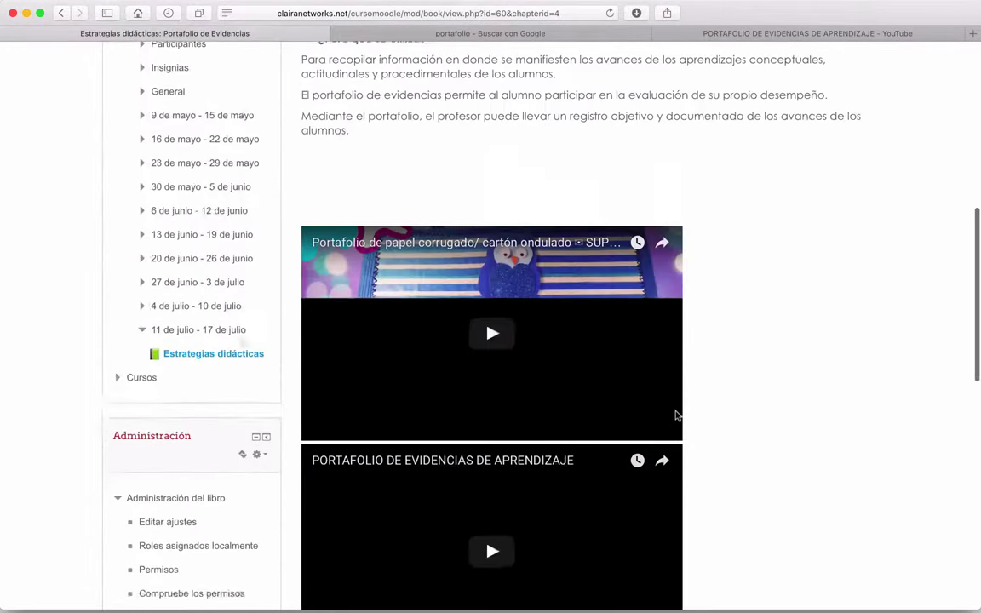
scroll(676, 416, up, 1)
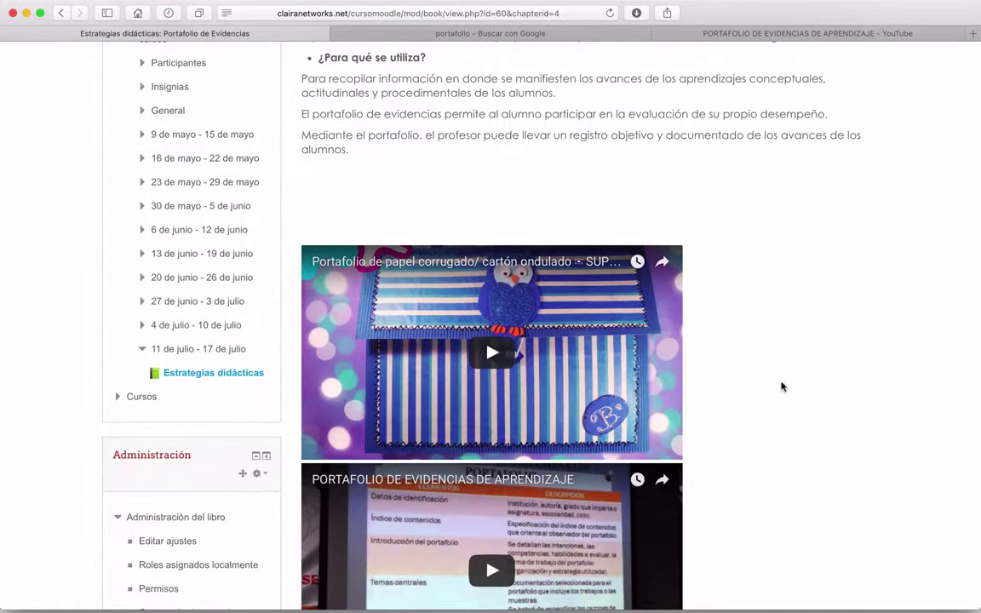
scroll(782, 387, up, 6)
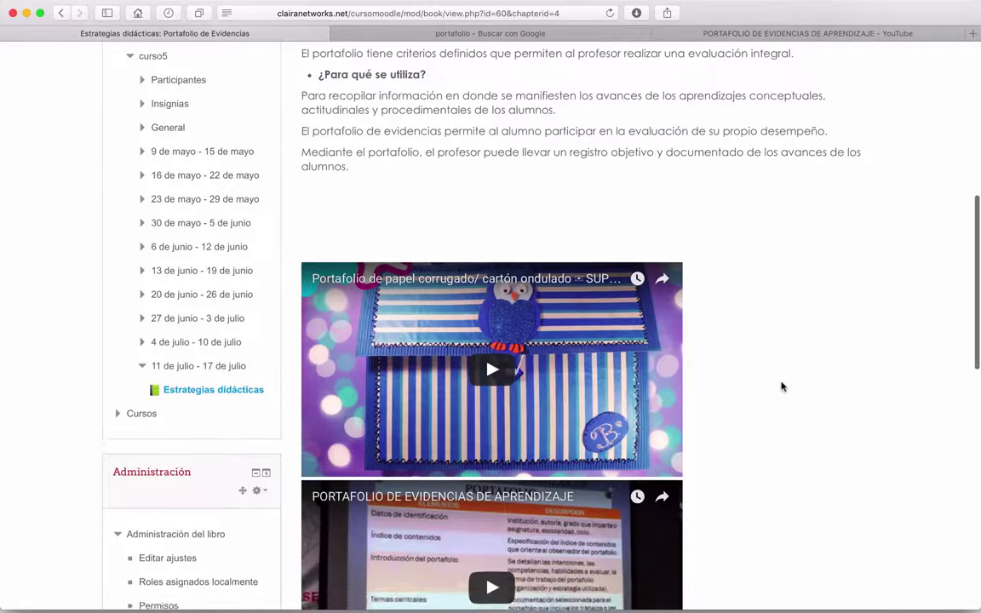
scroll(781, 387, up, 2)
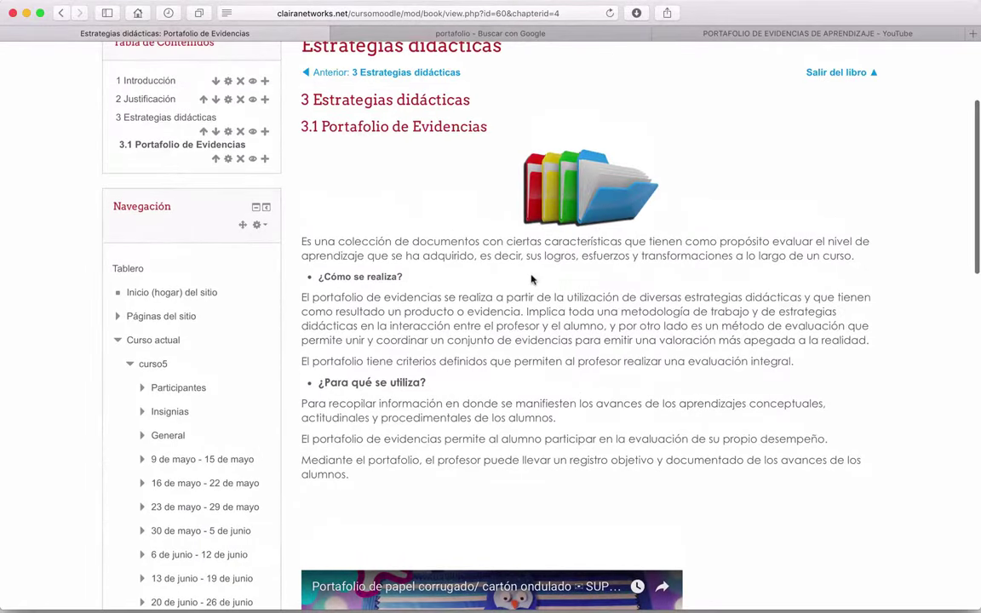
scroll(532, 279, down, 9)
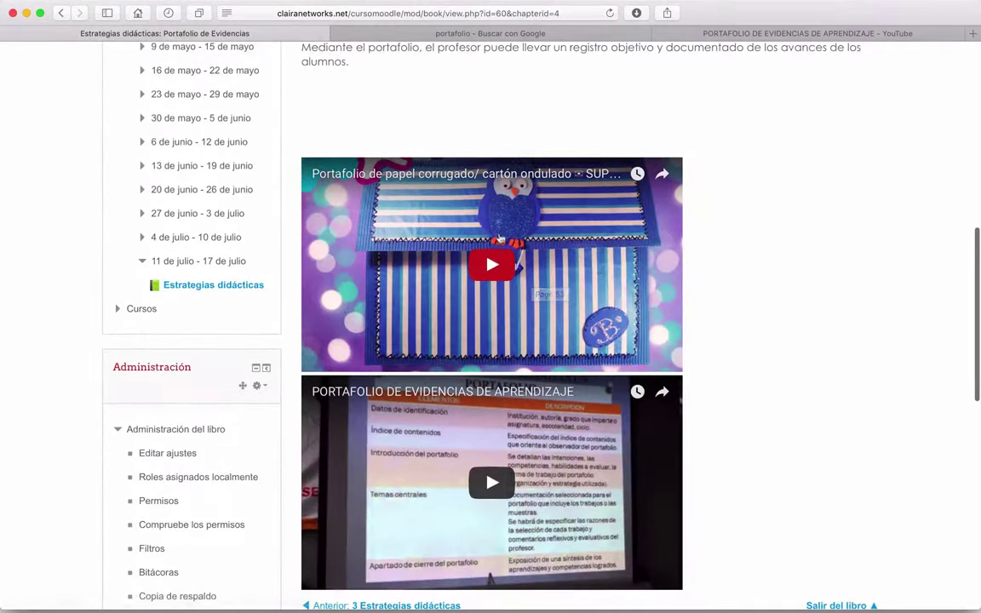
scroll(661, 436, down, 1)
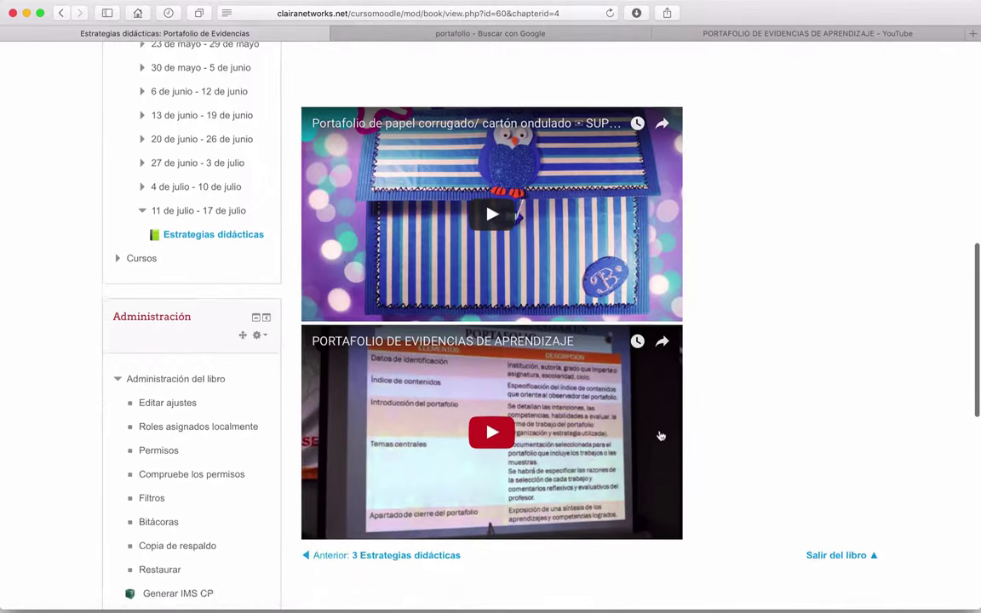
scroll(661, 435, down, 2)
scroll(659, 436, up, 15)
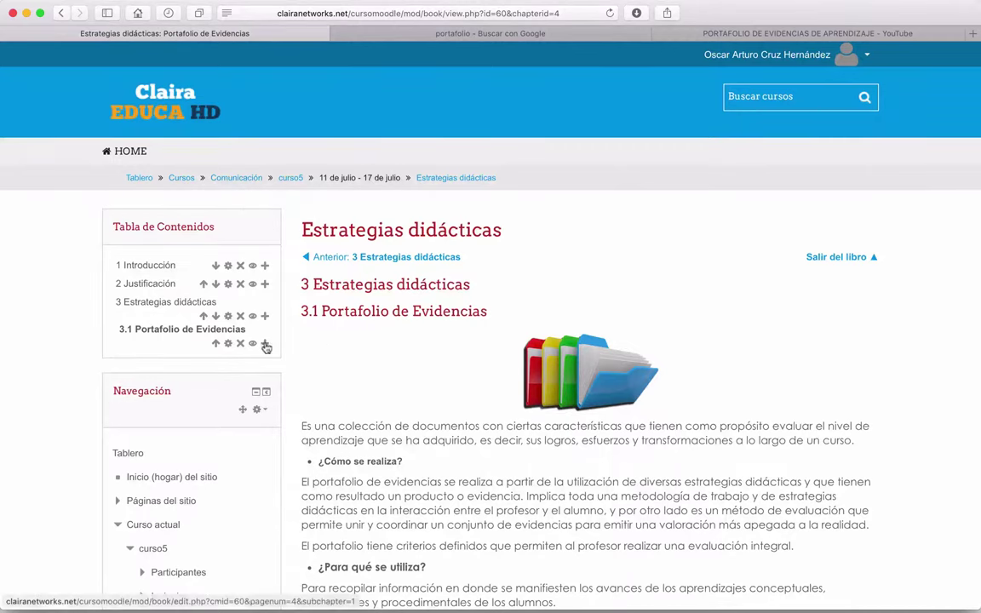
Add a new subchapter after 3.1 Portafolio de Evidencias, titled "Aprendizaje basado en problemas".
key(ctrl+Up)
key(ctrl+Up)
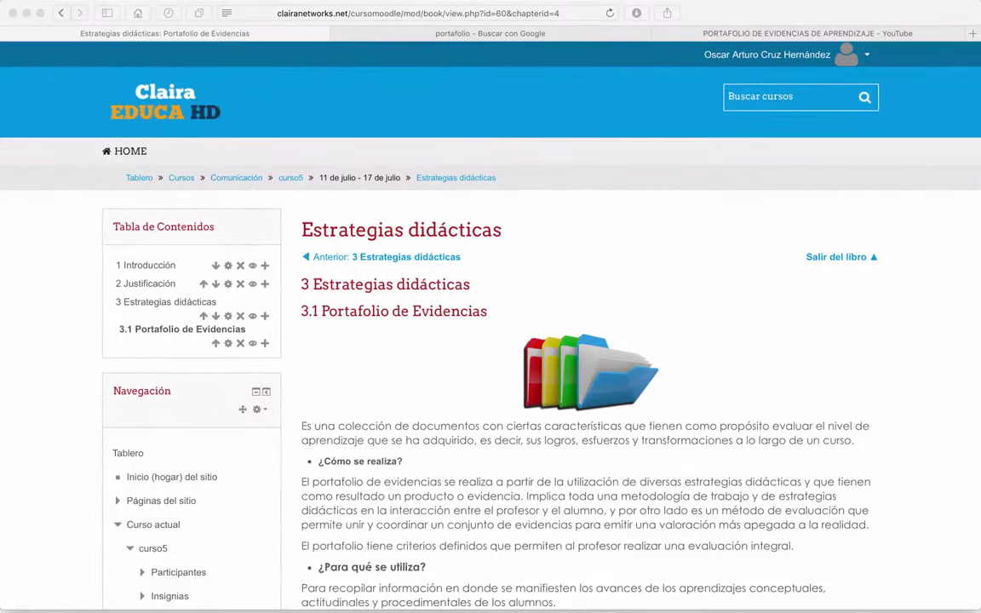
click(265, 343)
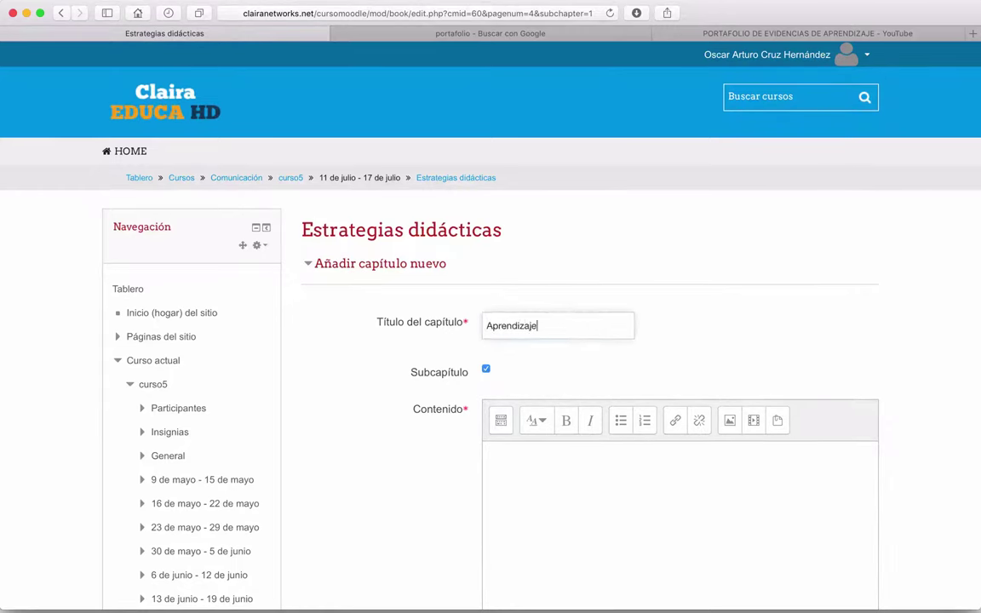
key(BackSpace)
key(BackSpace)
text(mas)
click(655, 486)
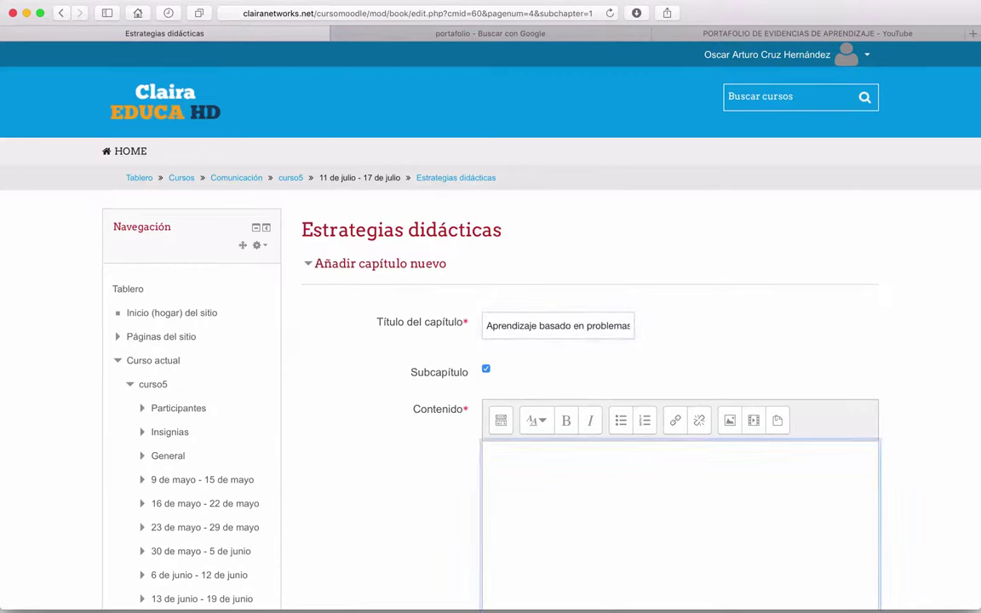
Insert the manual's definition of aprendizaje basado en problemas as content and delete its "Manual de Estrategias Didácticas" line.
key(super+Tab)
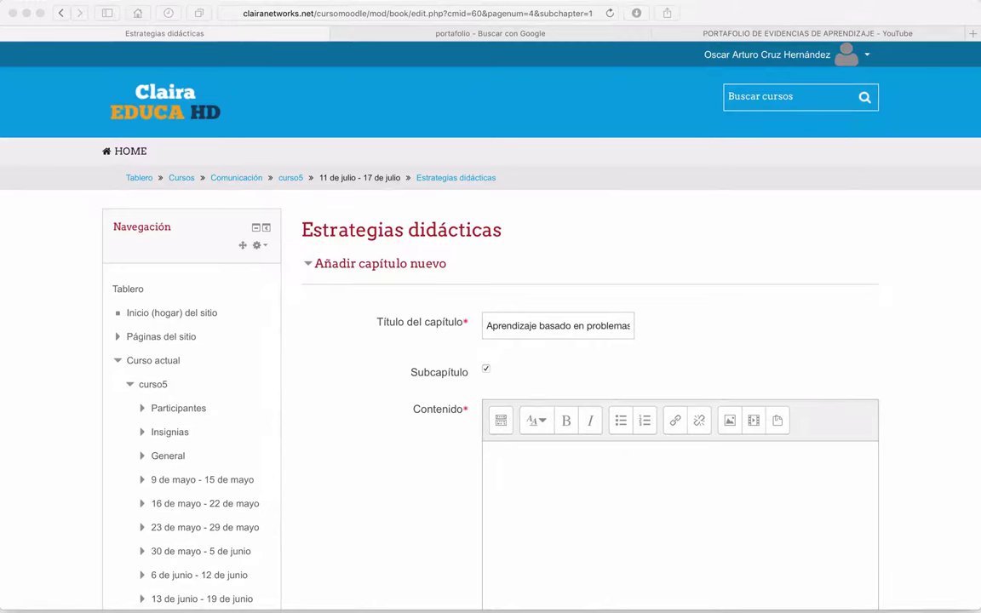
click(536, 515)
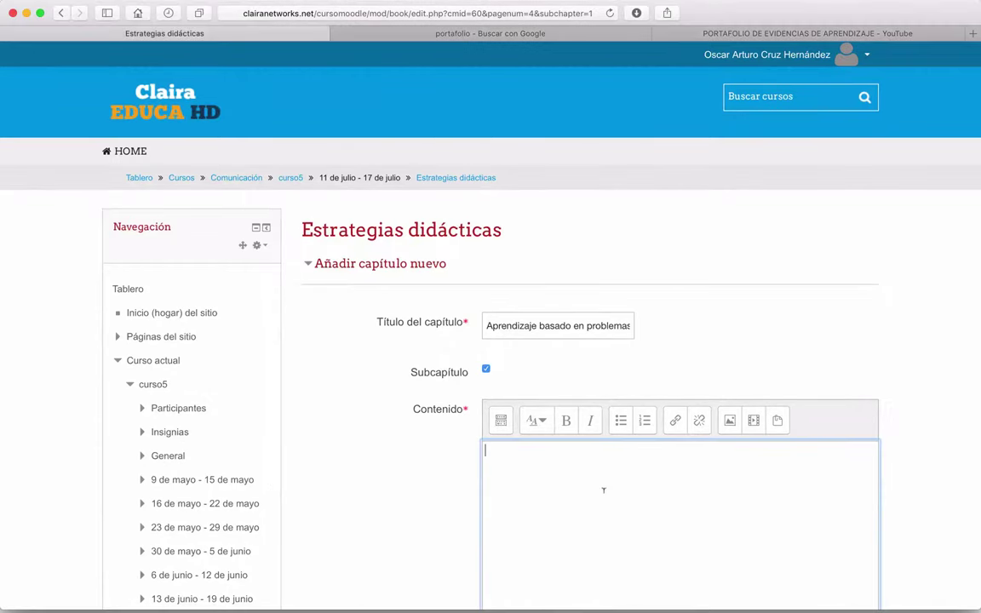
text(Manual de Estrategias Didácticas El aprendizaje basado en problemas [(ABP), originalmente: Problem Based Learning (PBL)] permite la adquisición de conocimientos, así como el desarrollo de habilidades y actitudes mediante pequeños grupos de alumnos, que se reúne con un tutor como facilitador, para analizar y resolver un problema seleccionado o diseñado especialmente para el logro de ciertos objetivos de aprendizaje.)
scroll(717, 507, down, 2)
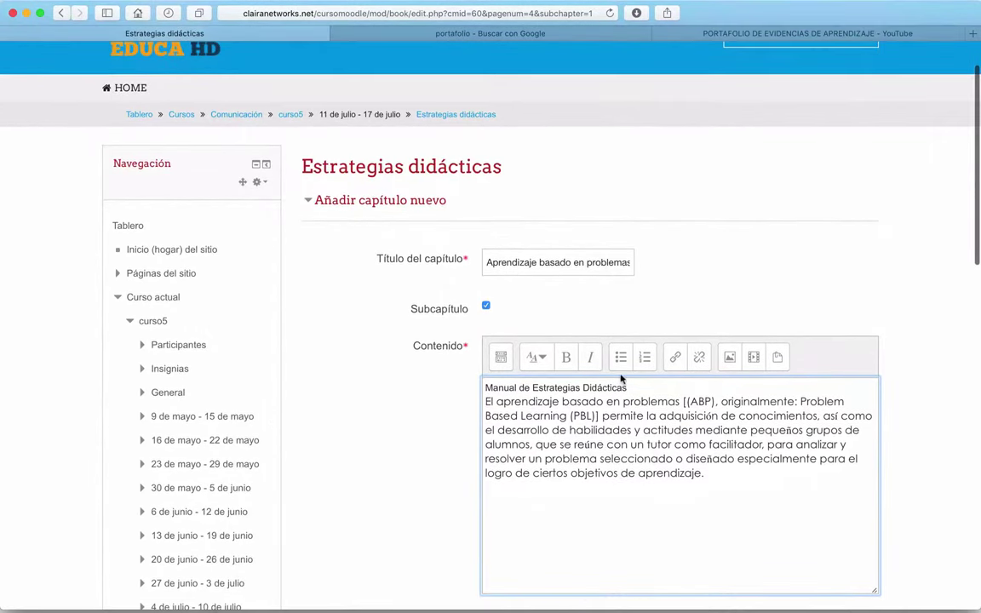
triple_click(552, 389)
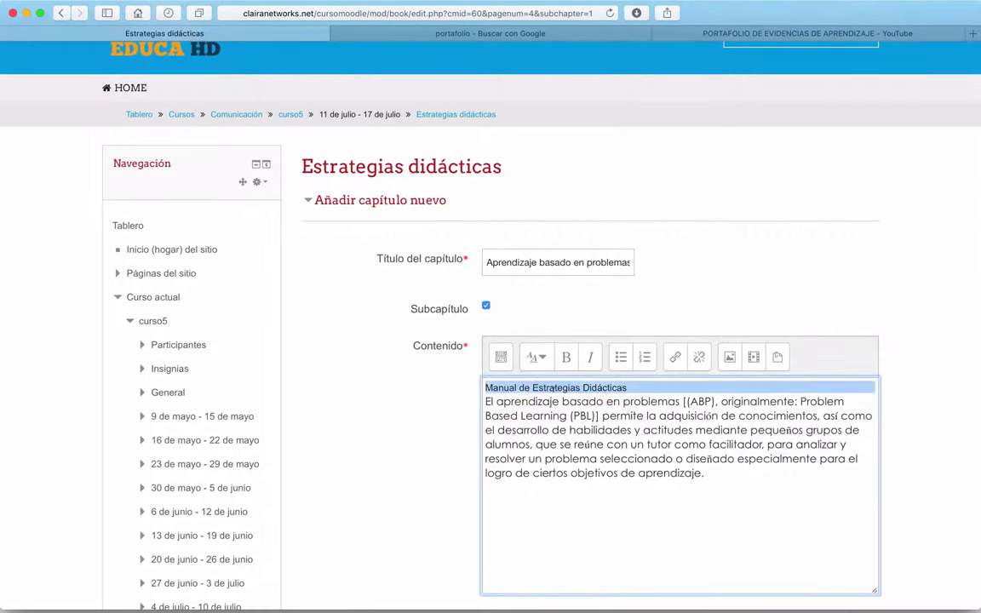
key(BackSpace)
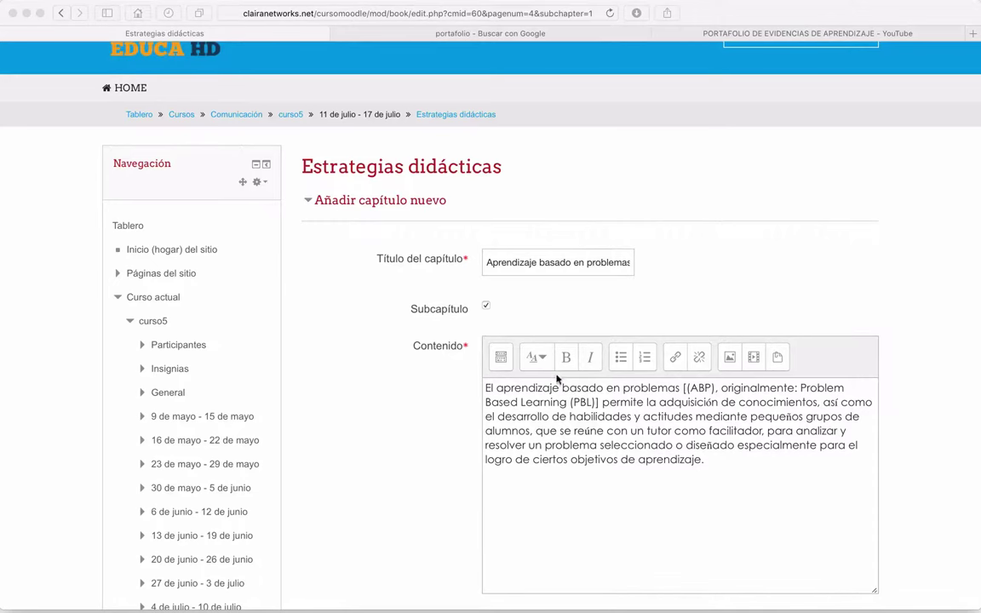
Add the manual's "¿Cómo se realiza?" and "¿Para qué se utiliza?" headings with their text below the definition.
click(531, 535)
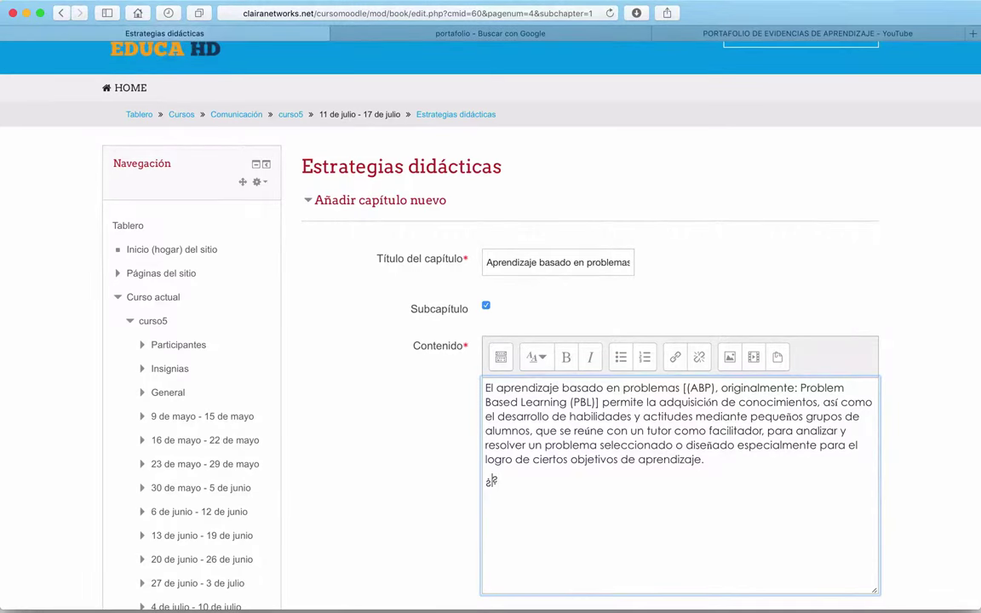
text(¿Cómo se realiza)
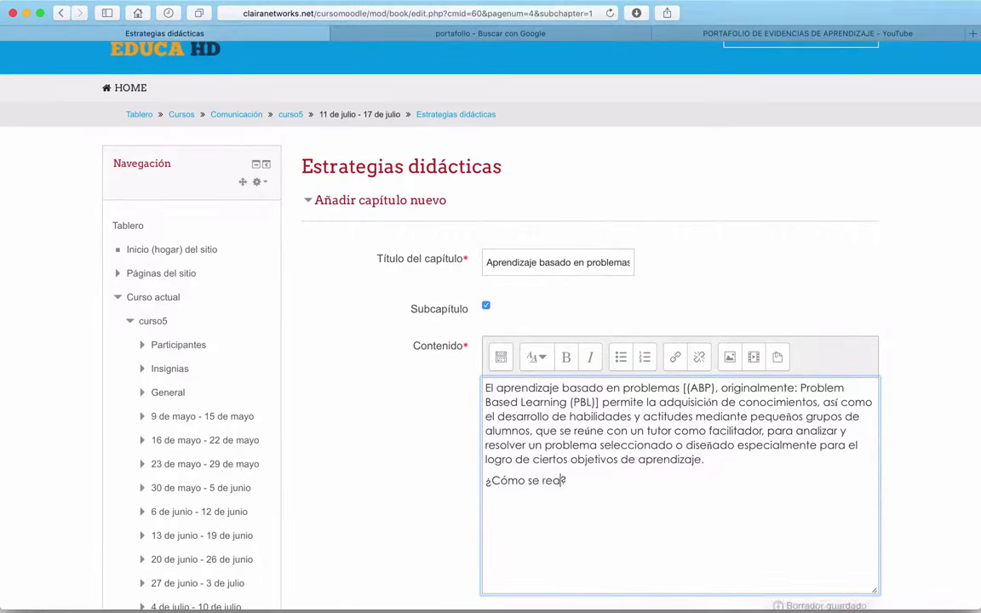
key(super+v)
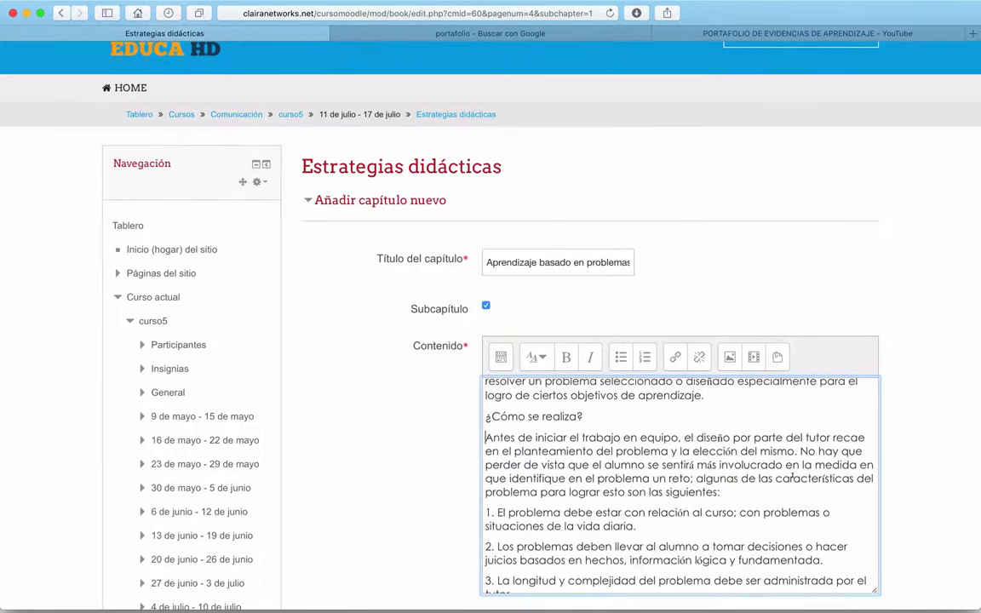
scroll(675, 478, down, 5)
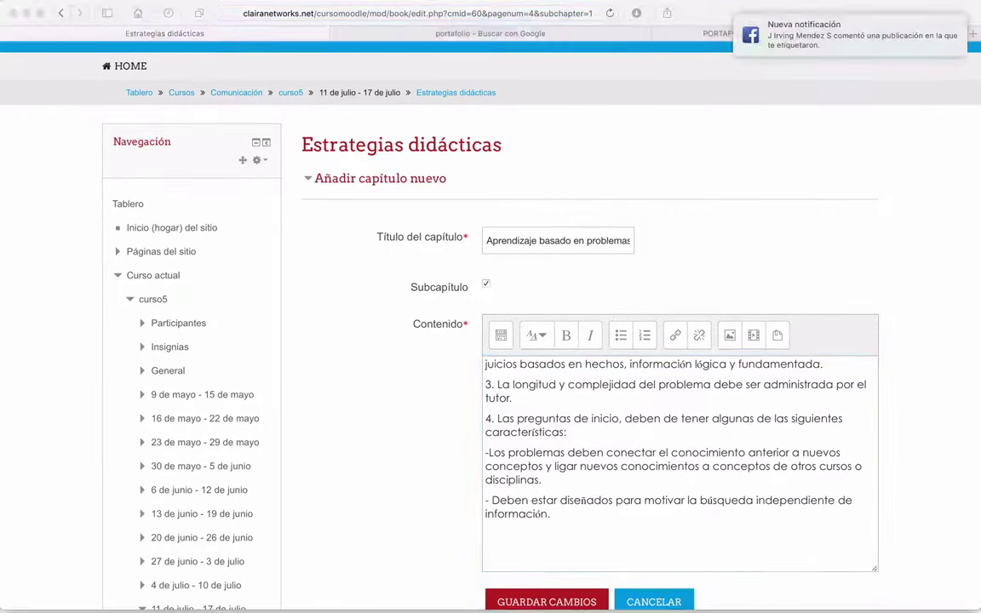
text(¿Para qué se utiliza? Buscar el desarrollo integral en los alumnos y conjugar la adquisición de conocimientos propios de la especialidad de estudio, además de habilidades, actitudes y valores.)
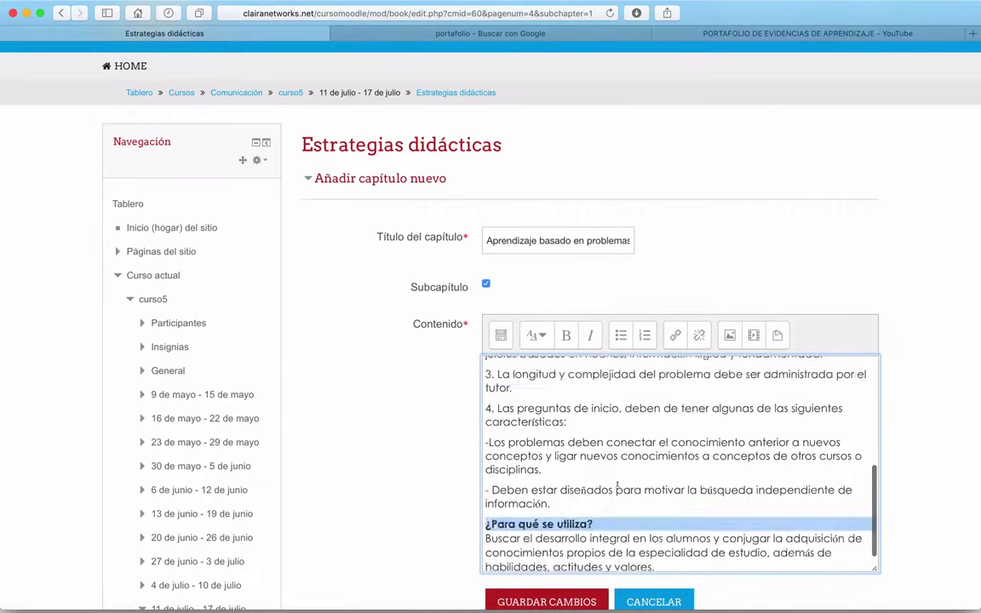
Insert two blank lines above the first paragraph of the subchapter content.
key(super+Up)
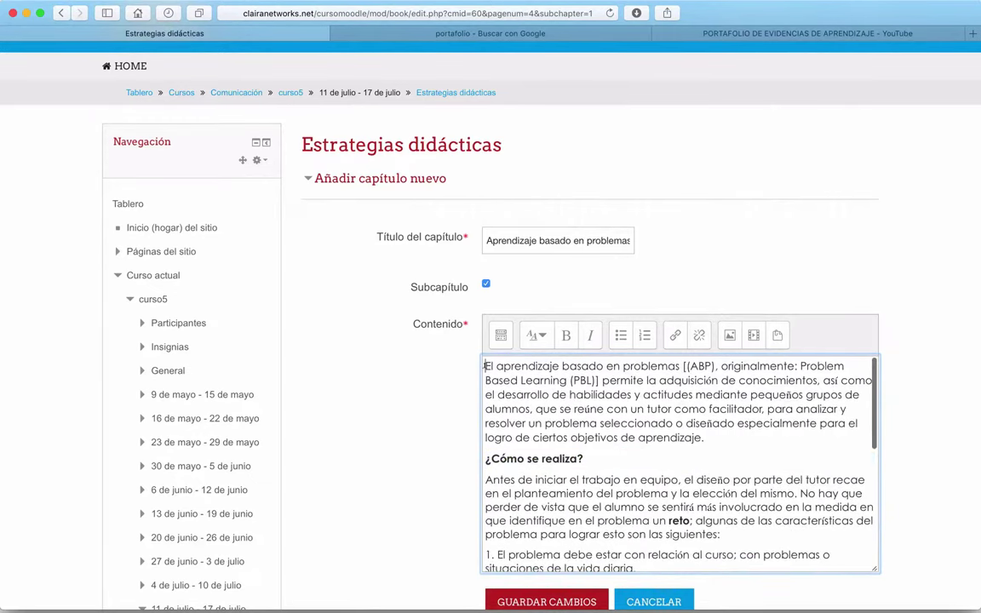
key(Return)
key(Return)
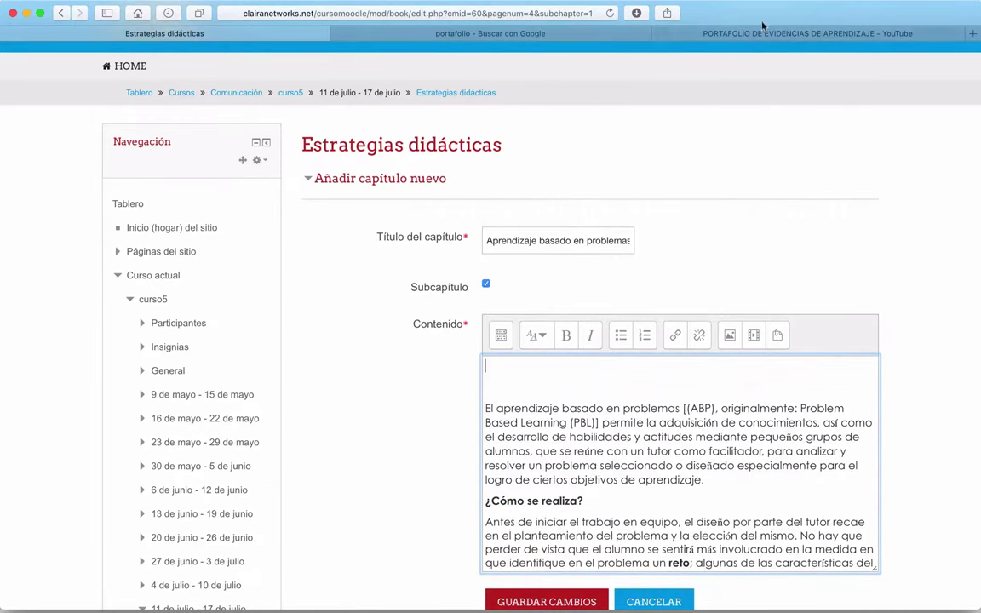
Switch to the Google Images results and search for "abp".
click(735, 35)
scroll(406, 116, up, 5)
scroll(405, 116, down, 1)
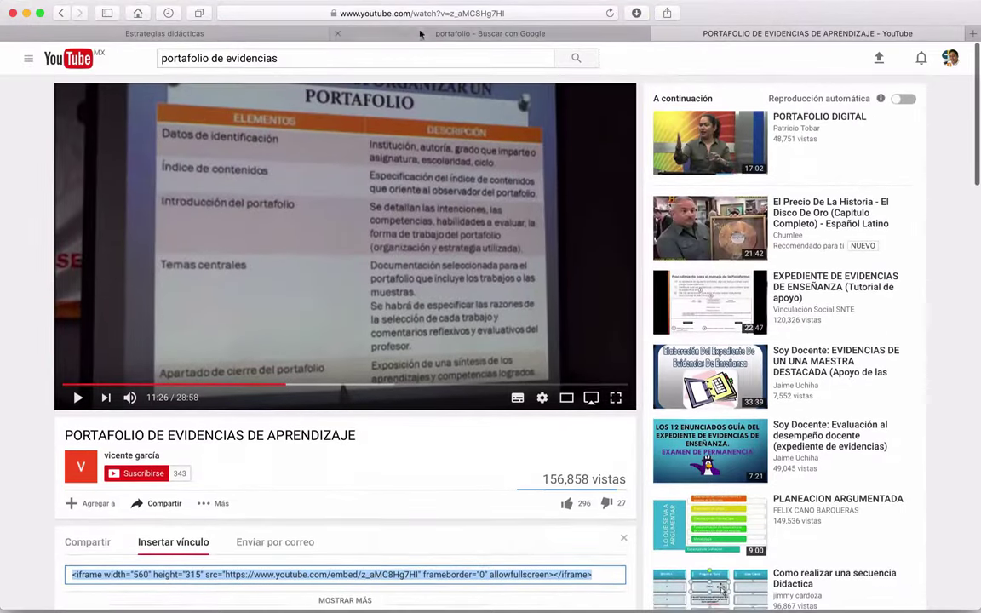
click(430, 34)
scroll(430, 47, up, 4)
double_click(164, 70)
text(abp)
key(Return)
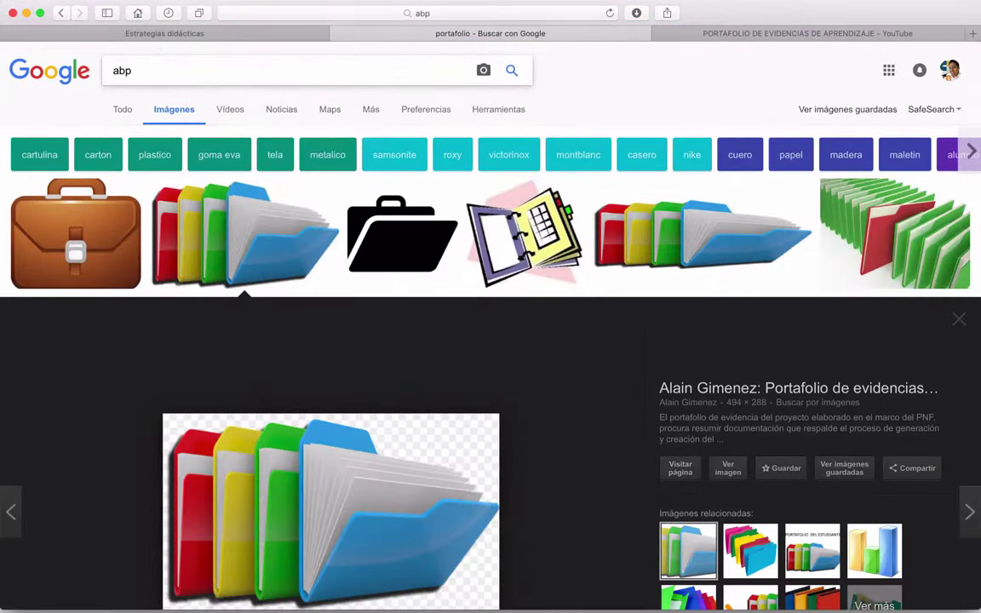
Open the picture of colourful figures embracing in a circle at full size and copy its image address.
click(669, 298)
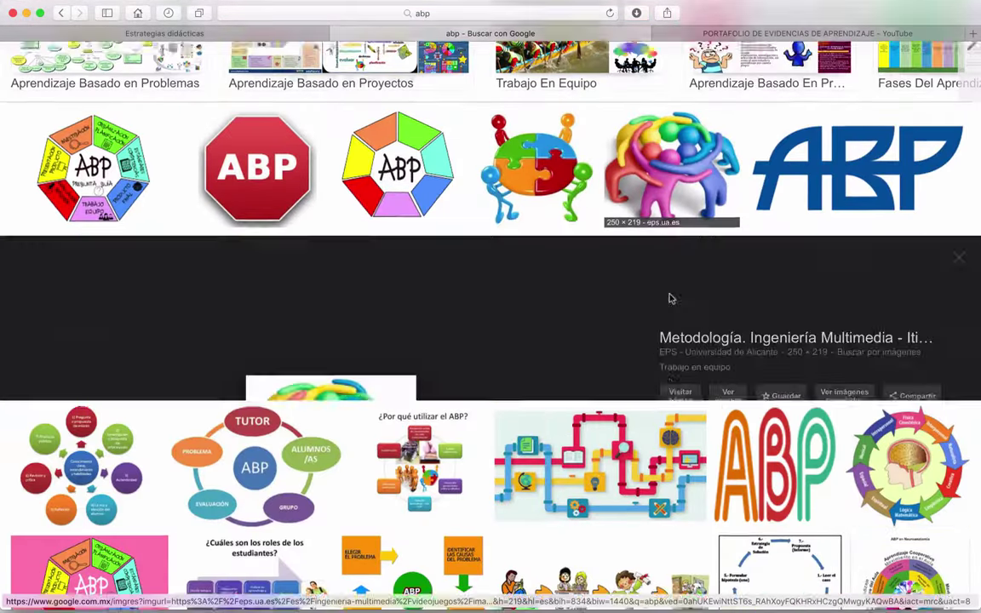
click(730, 312)
click(461, 13)
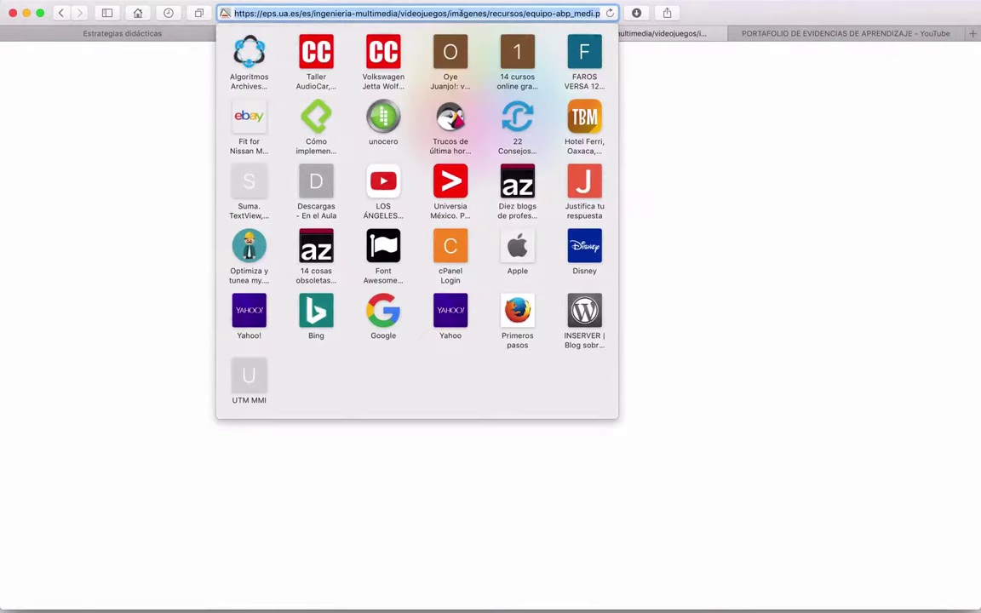
key(super+c)
key(Escape)
Insert the copied eps.ua.es image at the start of the Moodle subchapter content, marking its description as unnecessary.
click(122, 33)
click(730, 334)
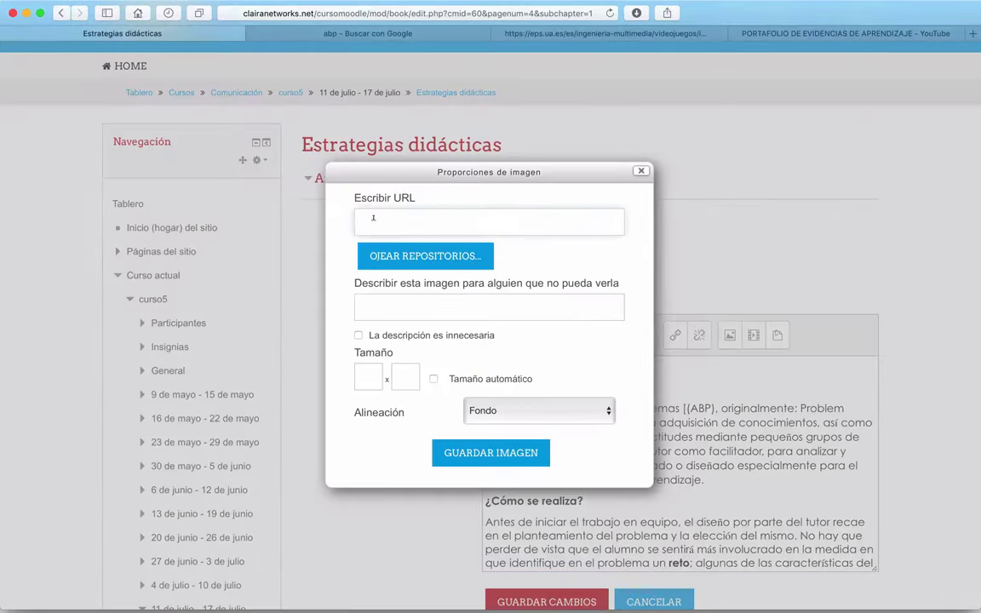
click(373, 218)
key(super+v)
click(359, 335)
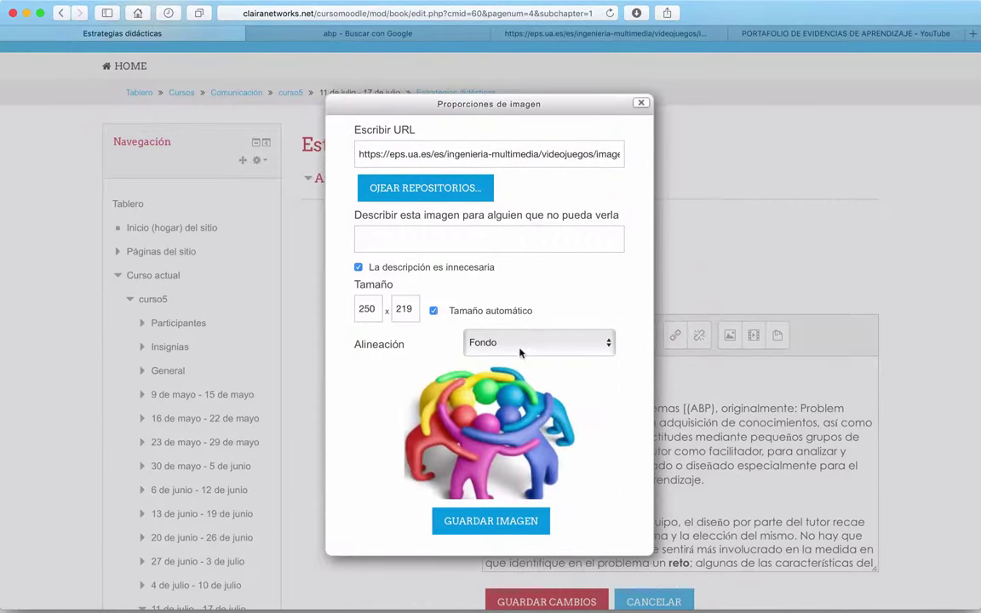
click(477, 518)
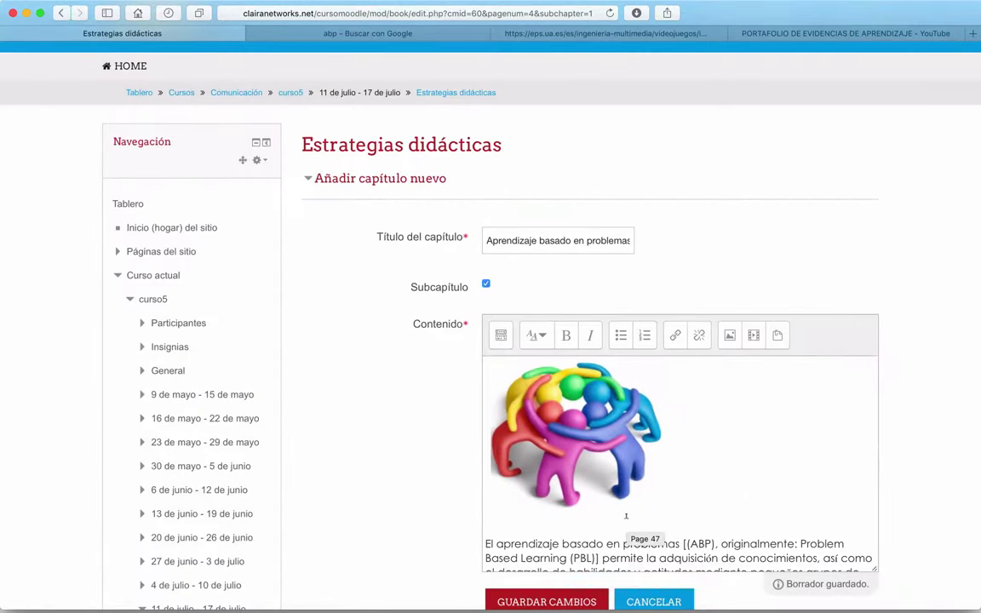
Delete the blank line below the inserted image and centre the image.
click(580, 532)
key(Delete)
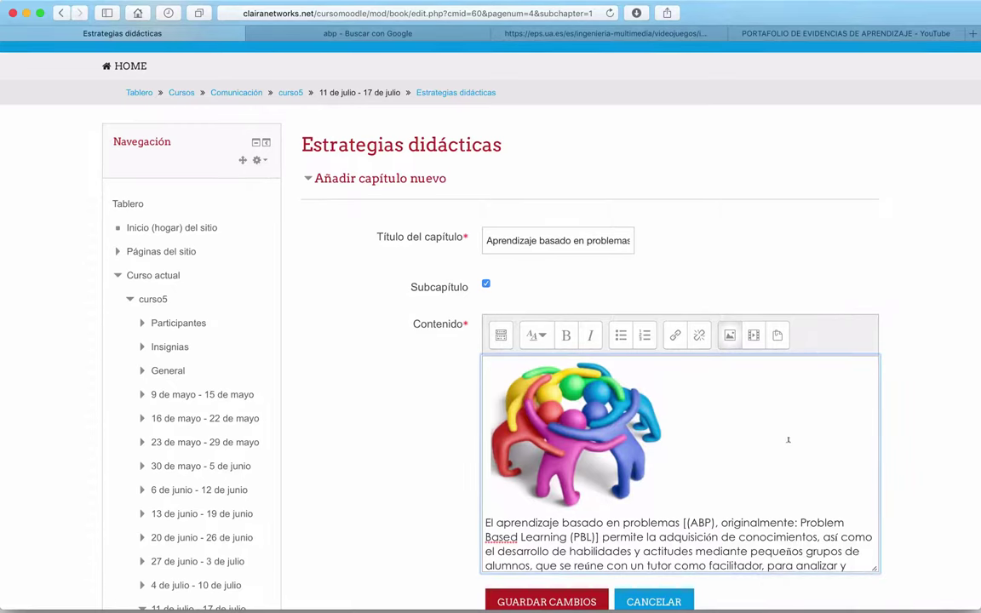
click(502, 345)
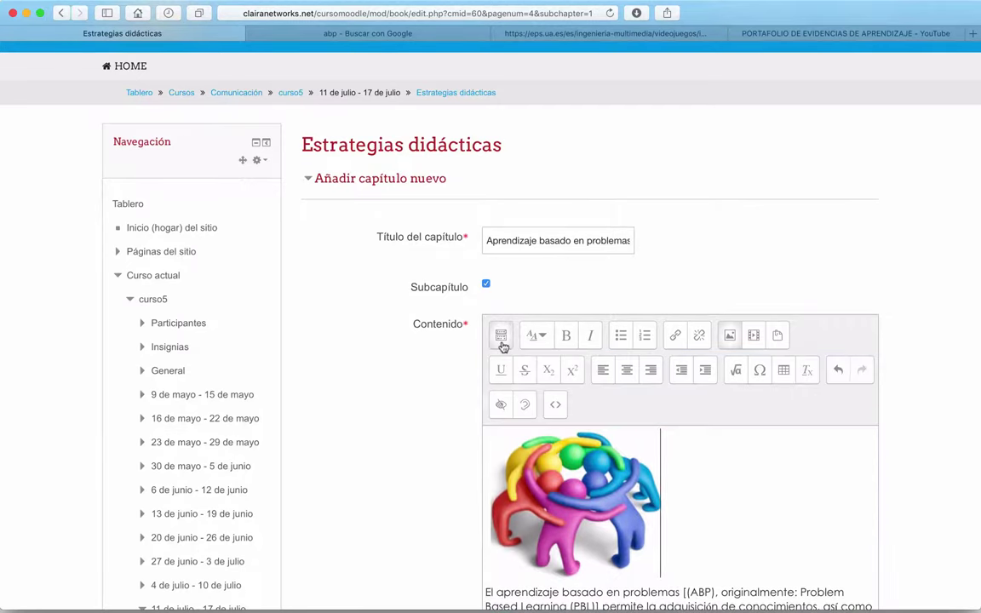
click(627, 371)
Review the subchapter's content from the centred image down to the final section "¿Para qué se utiliza?".
scroll(910, 482, down, 5)
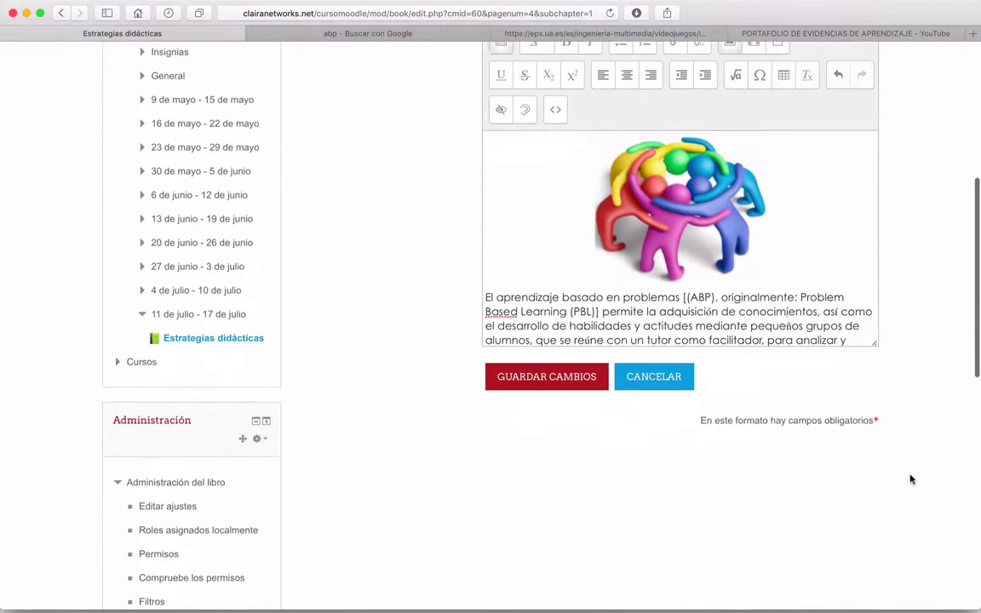
scroll(787, 316, down, 1)
scroll(678, 210, up, 1)
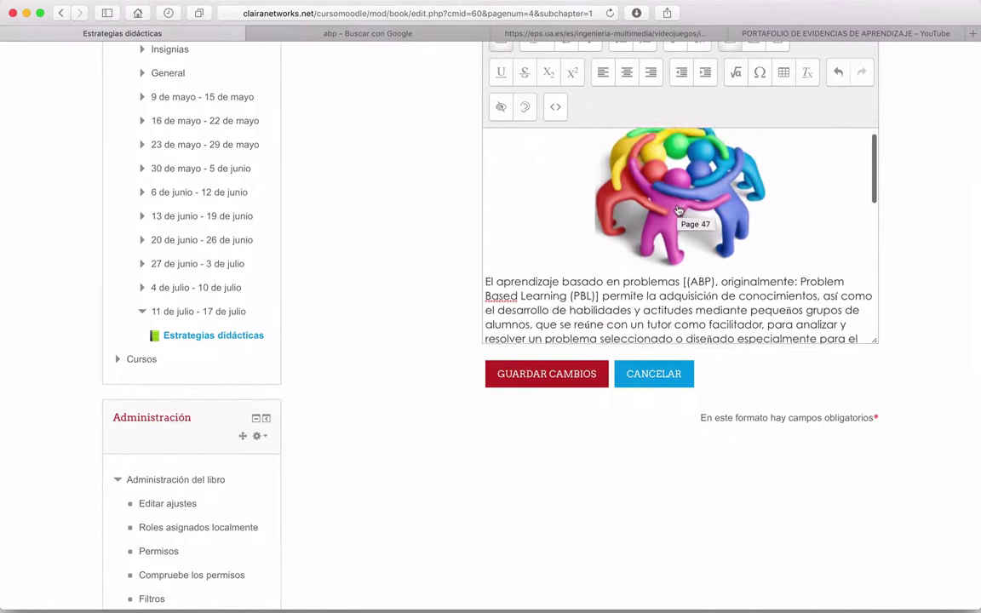
scroll(685, 245, down, 8)
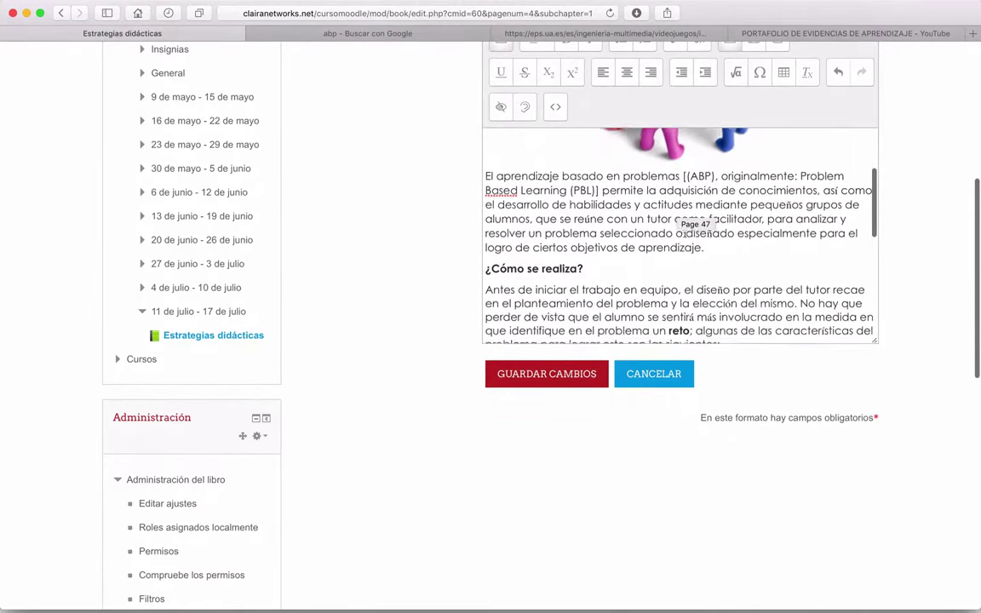
scroll(684, 233, down, 8)
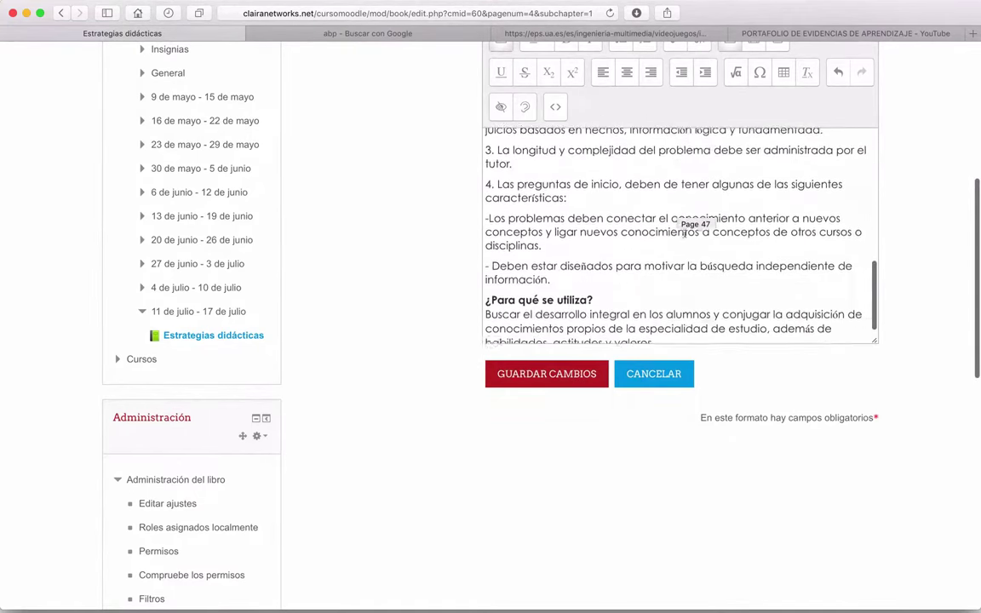
click(358, 33)
scroll(394, 58, up, 5)
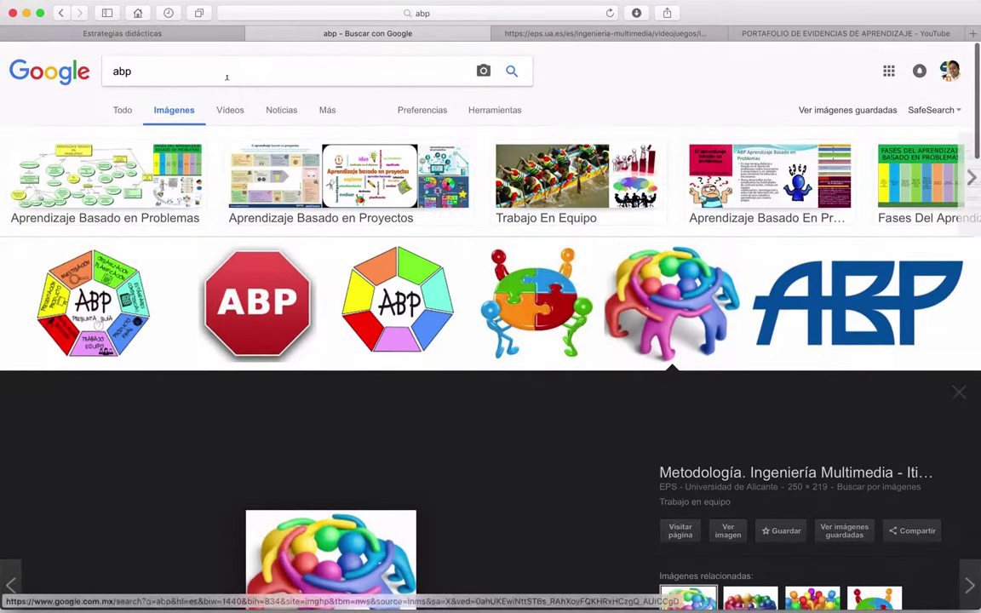
double_click(150, 75)
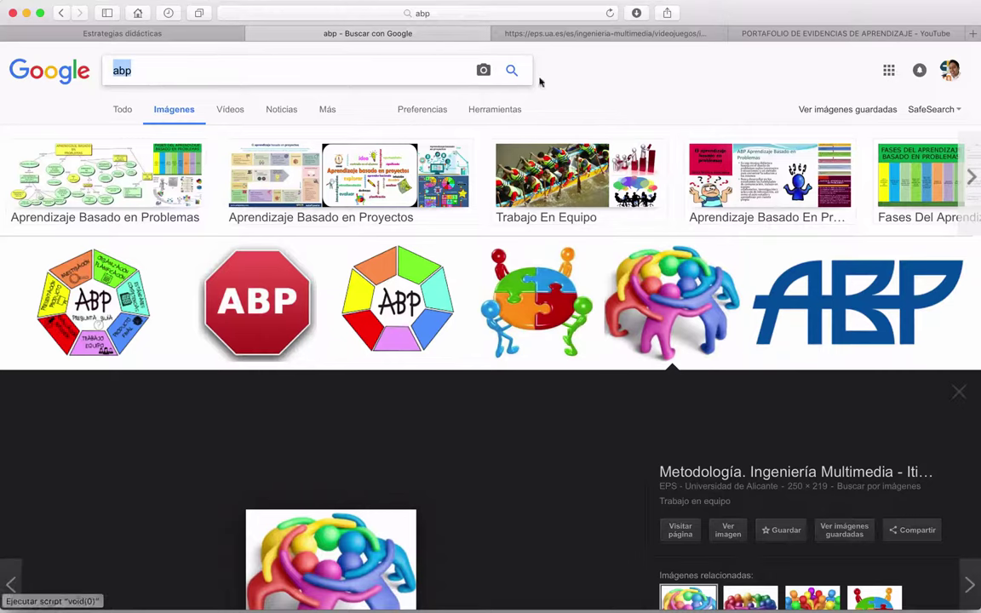
Switch to the YouTube page and search for "aprendizaje basado en problemas".
click(811, 38)
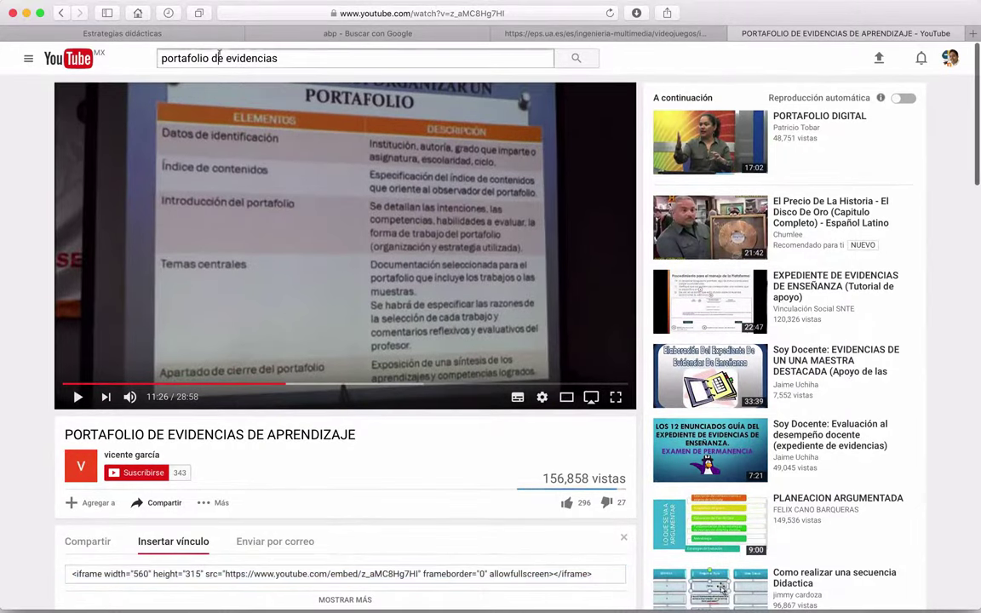
click(219, 53)
text(a)
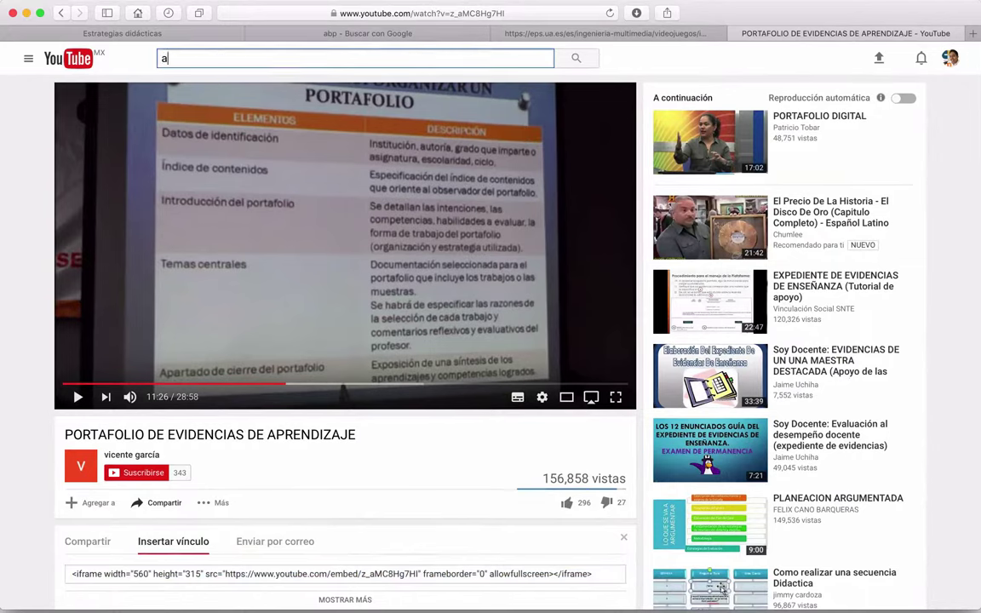
text(prendi)
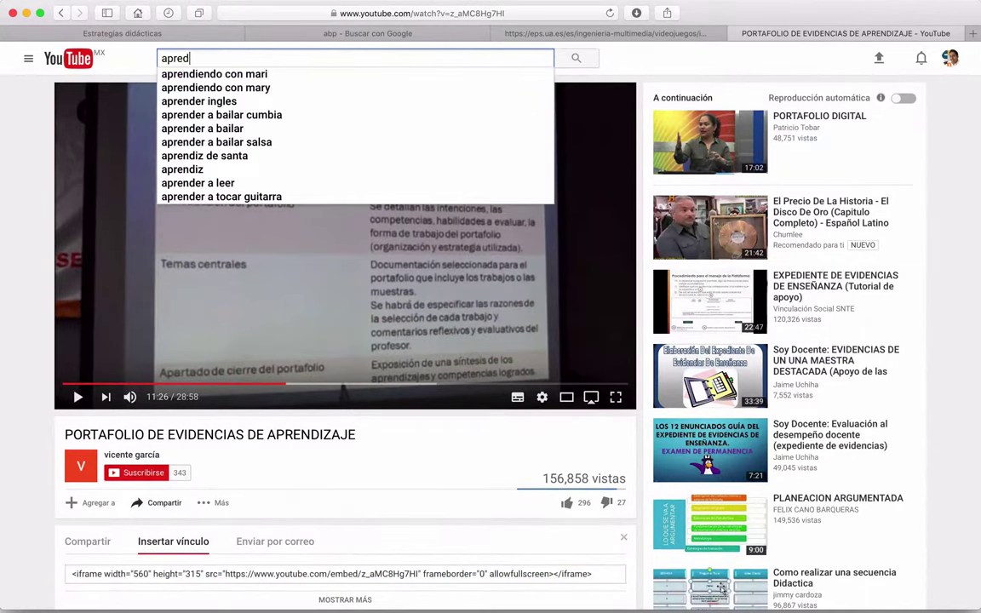
text(zaje di)
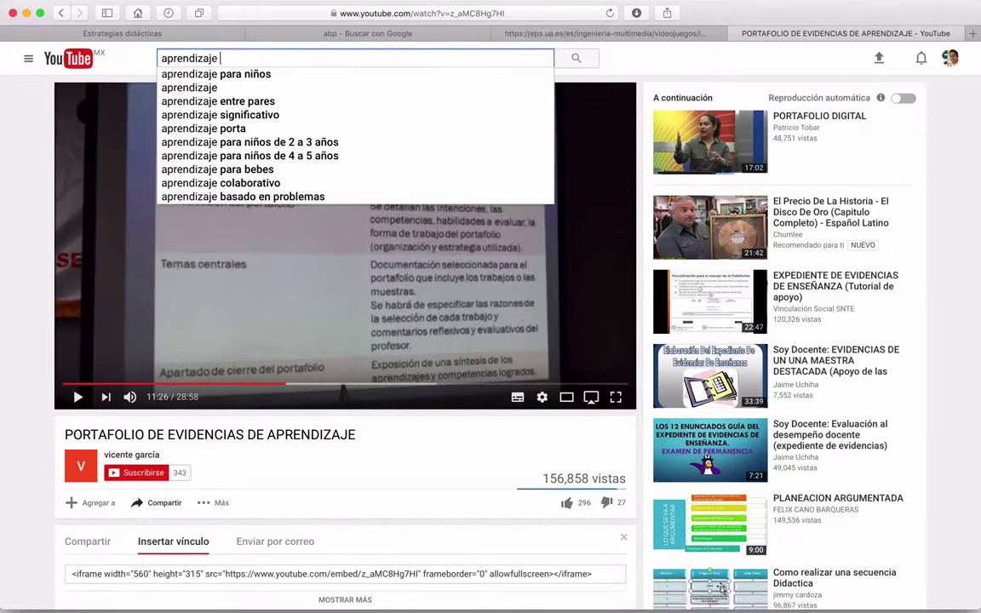
key(BackSpace)
key(BackSpace)
text(basado en problemas)
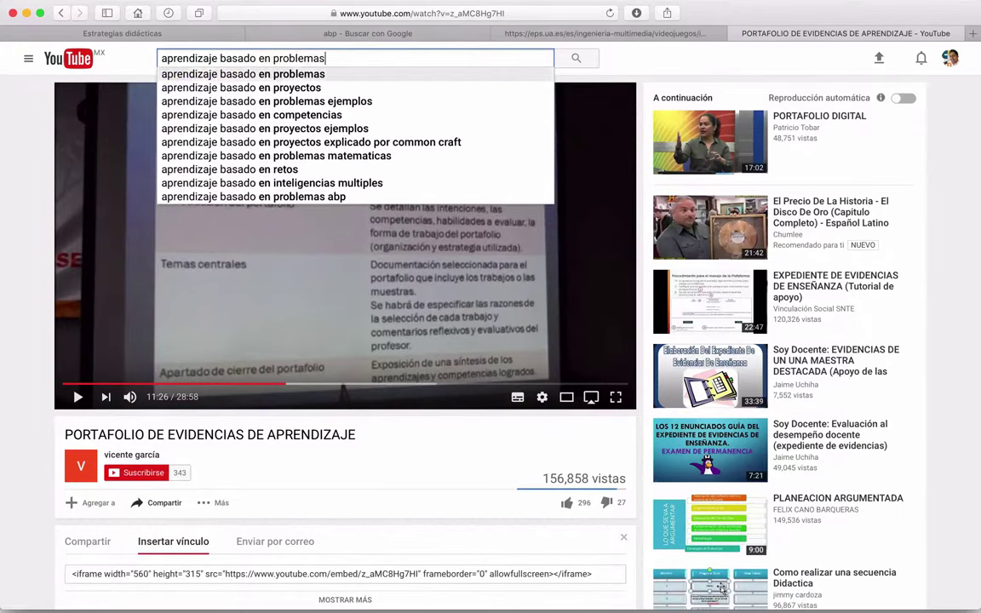
key(Return)
Open the 5:10 video titled "Aprendizaje basado en problemas" and skip ahead to 0:40.
click(496, 125)
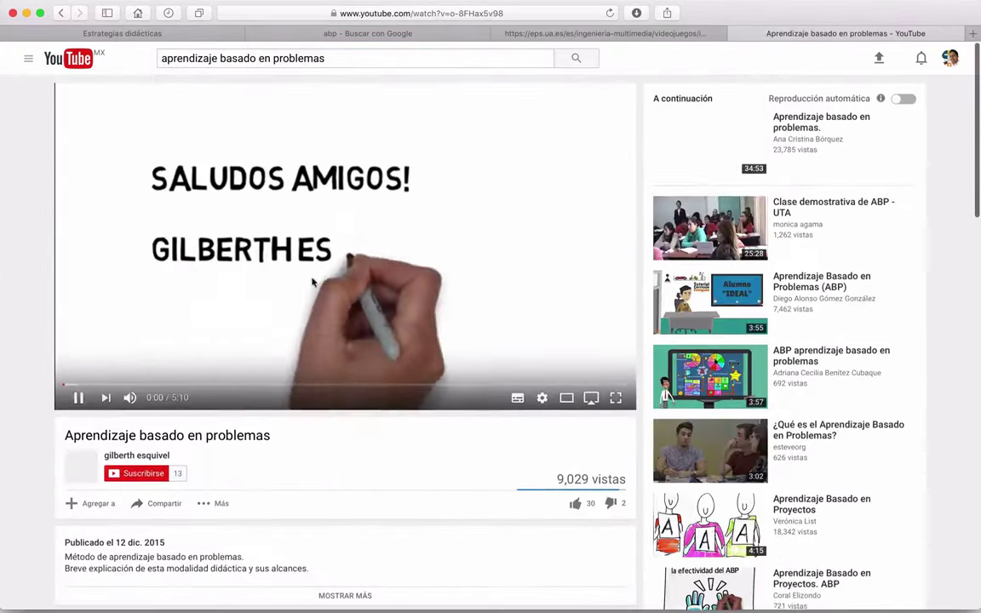
scroll(288, 314, down, 3)
click(135, 208)
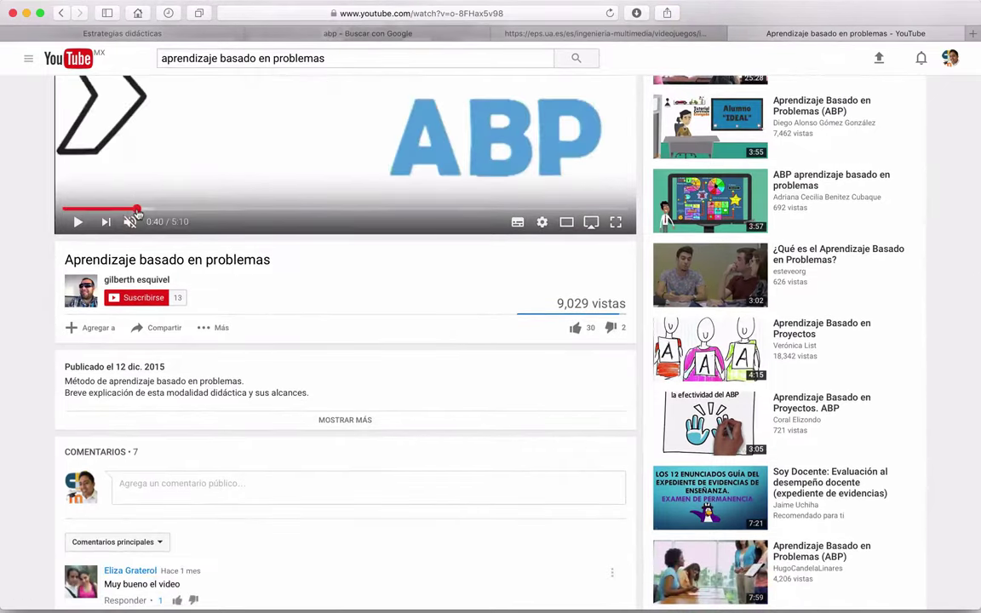
Show the video's sharing options and copy its embed code.
scroll(129, 174, down, 3)
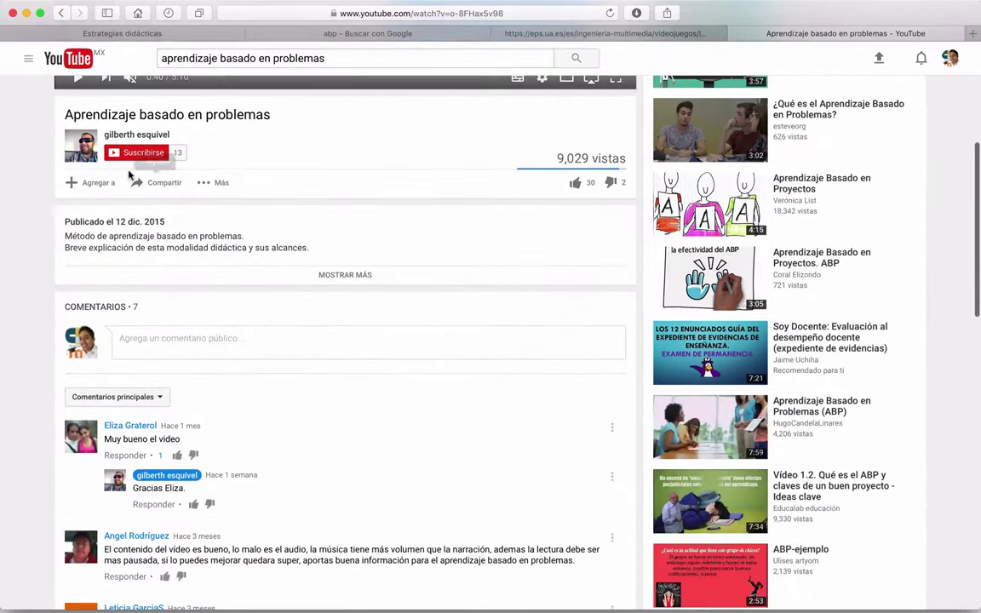
click(158, 182)
scroll(162, 213, up, 3)
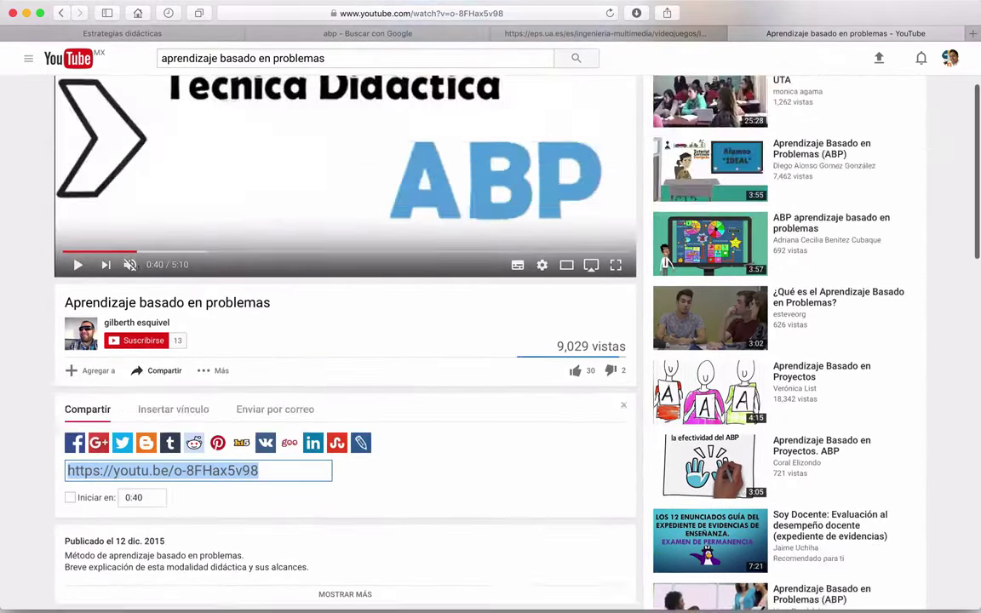
scroll(170, 281, down, 2)
click(172, 281)
key(super+c)
Return to the Moodle subchapter, paste the copied embed code on a new line at the end of its HTML source, and save the changes.
key(ctrl+shift+Tab)
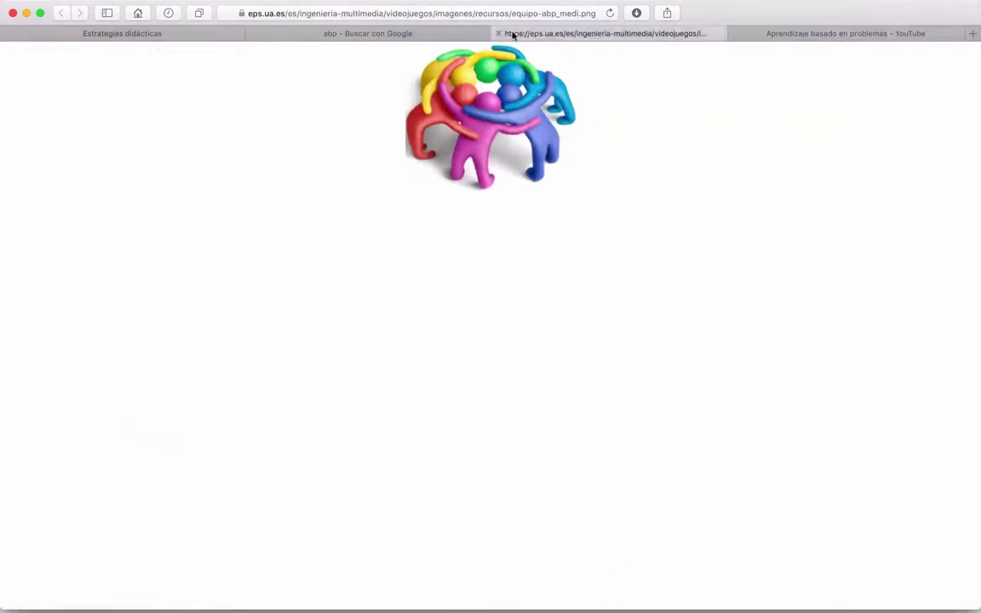
key(ctrl+shift+Tab)
key(ctrl+shift+Tab)
scroll(864, 373, up, 3)
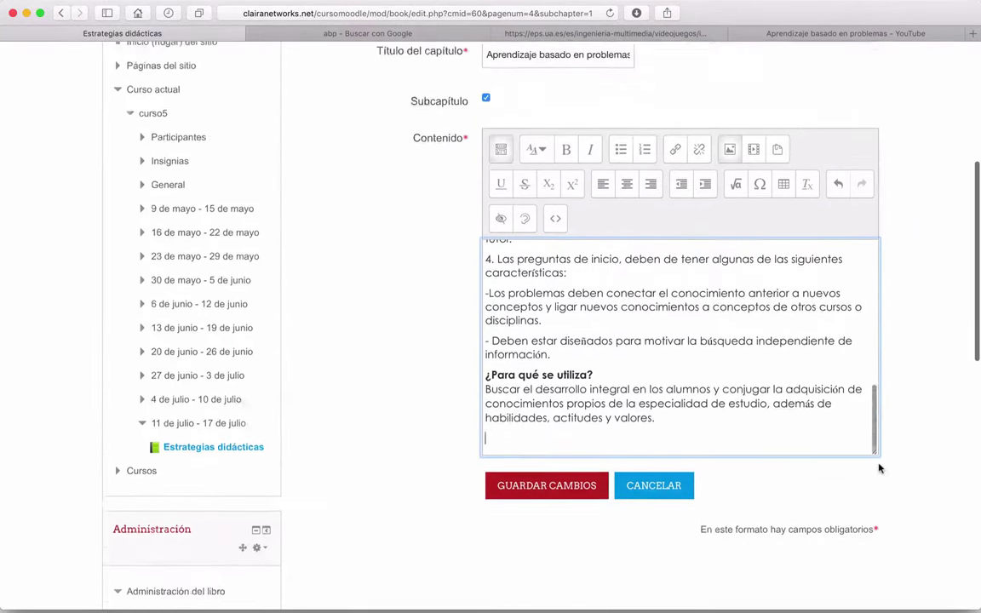
click(557, 256)
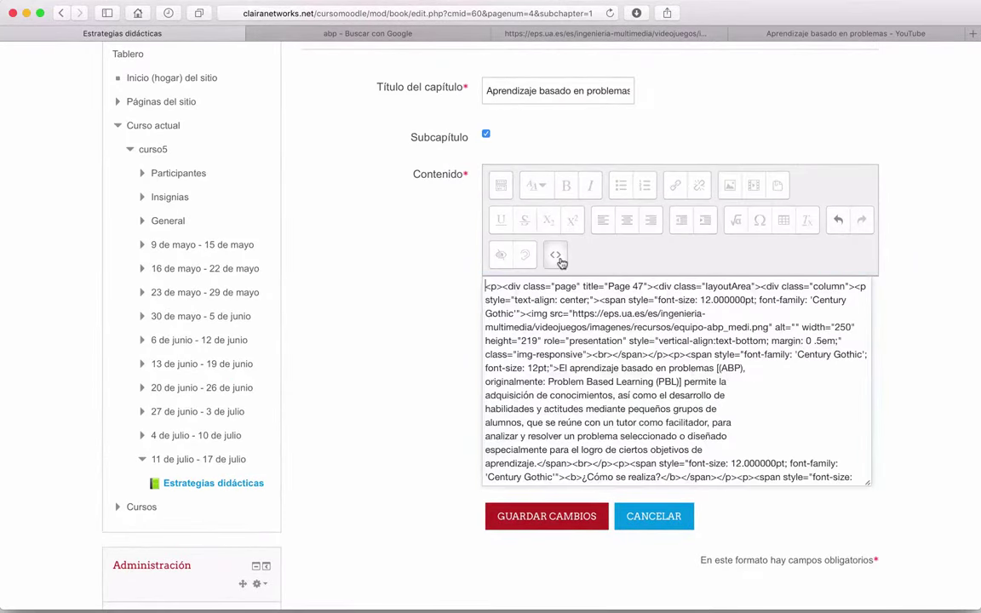
scroll(644, 422, down, 10)
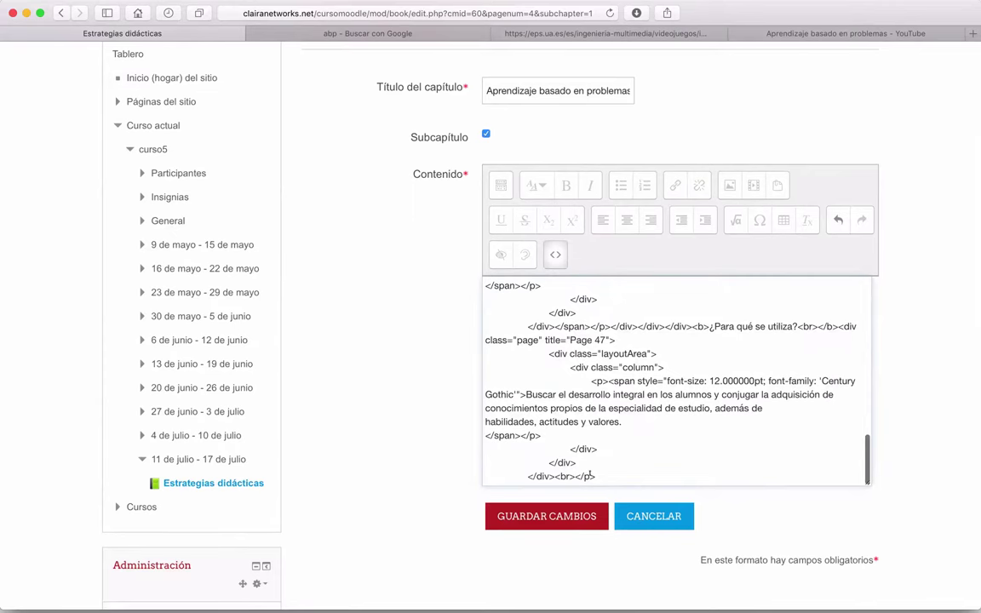
key(Return)
key(Return)
key(super+v)
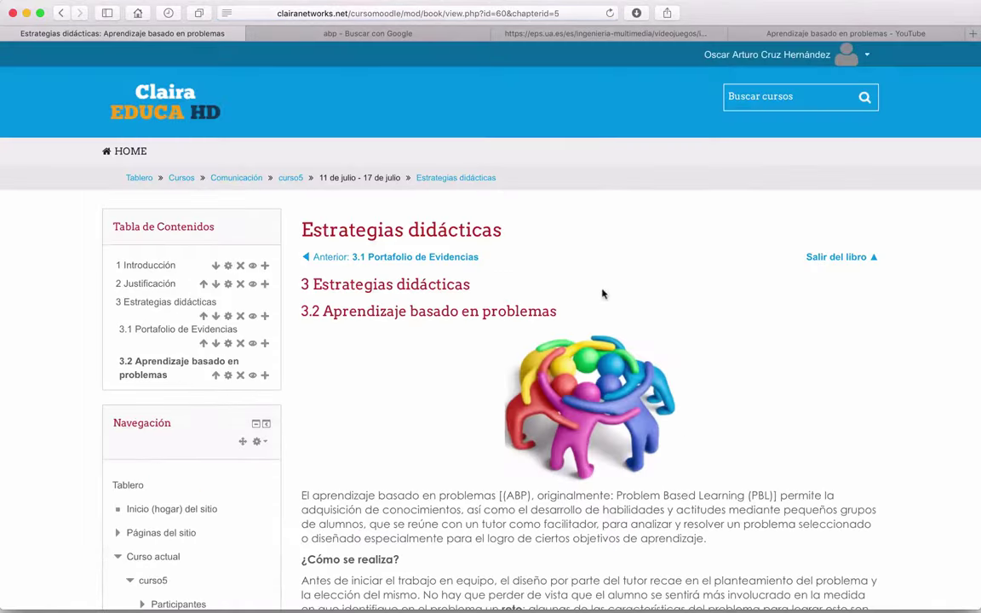
Check the saved subchapter 3.2 down to the embedded video, and briefly play and pause the video.
scroll(638, 294, down, 3)
scroll(603, 273, down, 10)
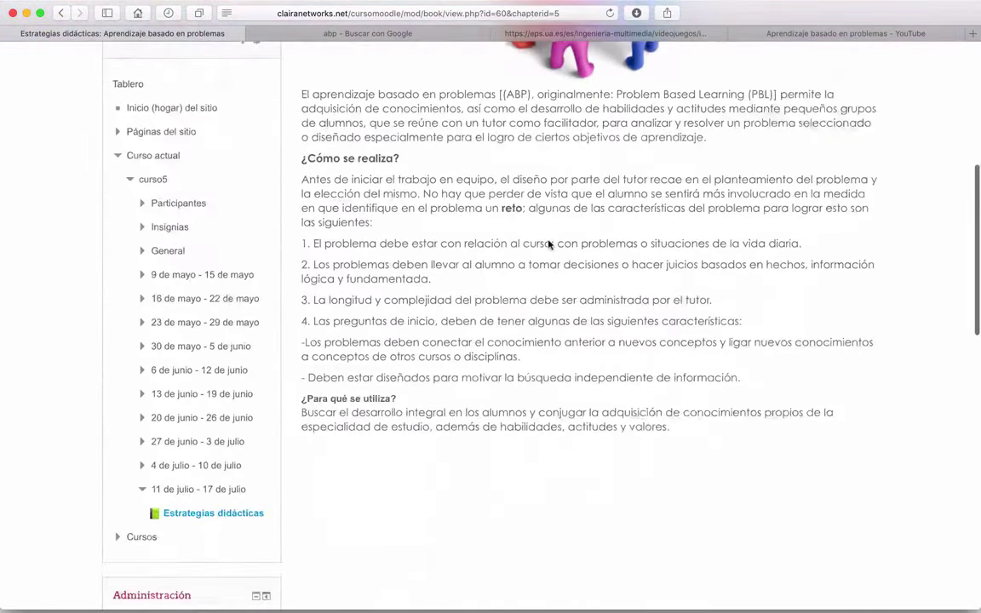
scroll(649, 307, down, 3)
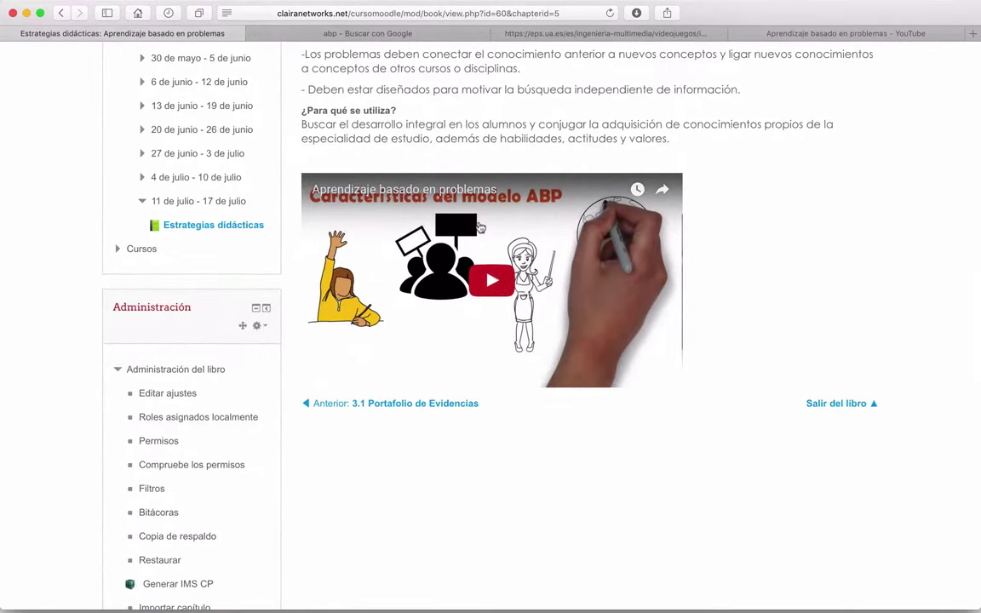
click(492, 279)
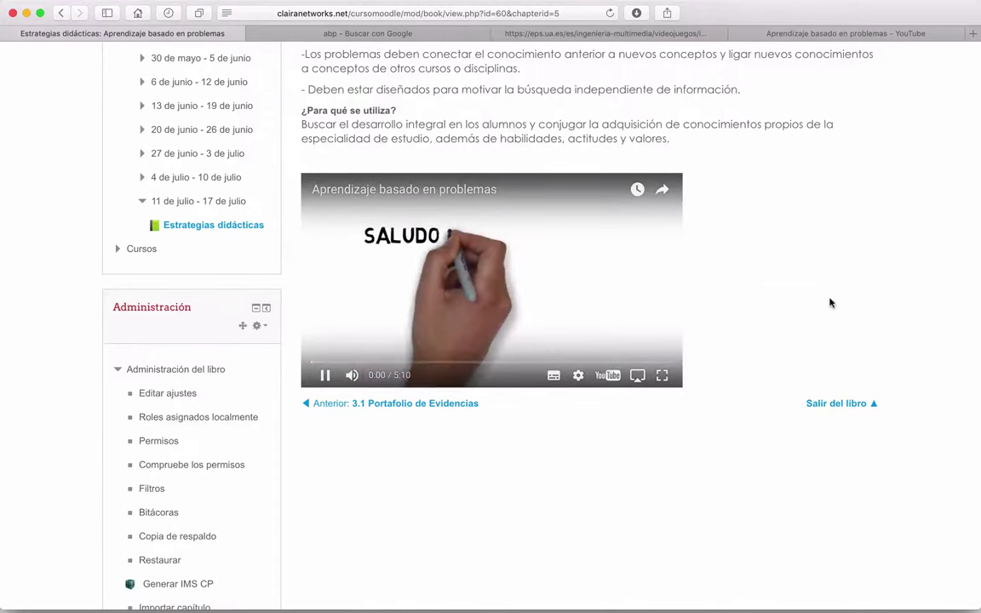
click(329, 378)
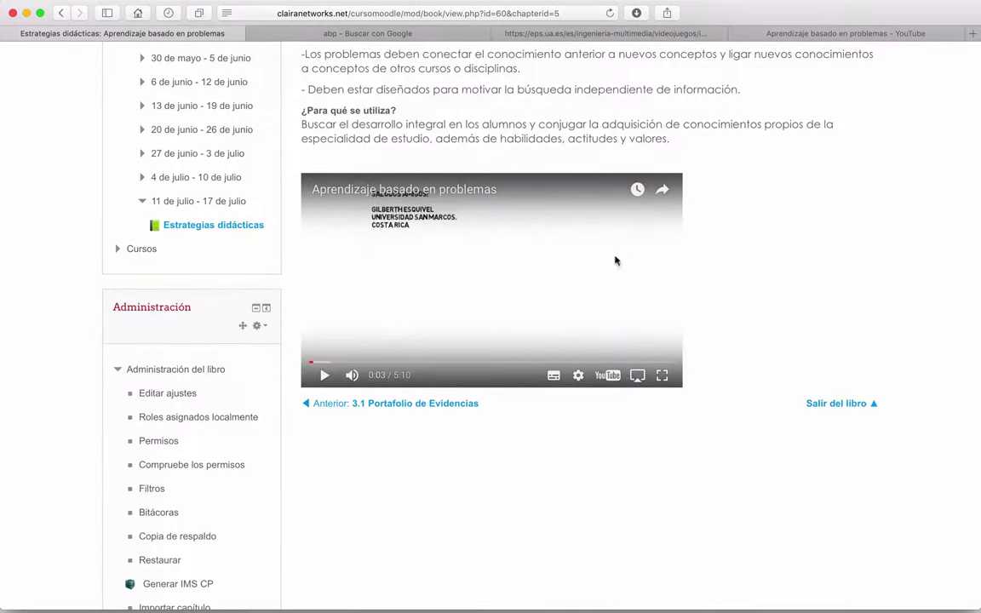
Exit the book to the course page and reopen Estrategias didácticas from the 11 de julio - 17 de julio section.
scroll(572, 464, up, 10)
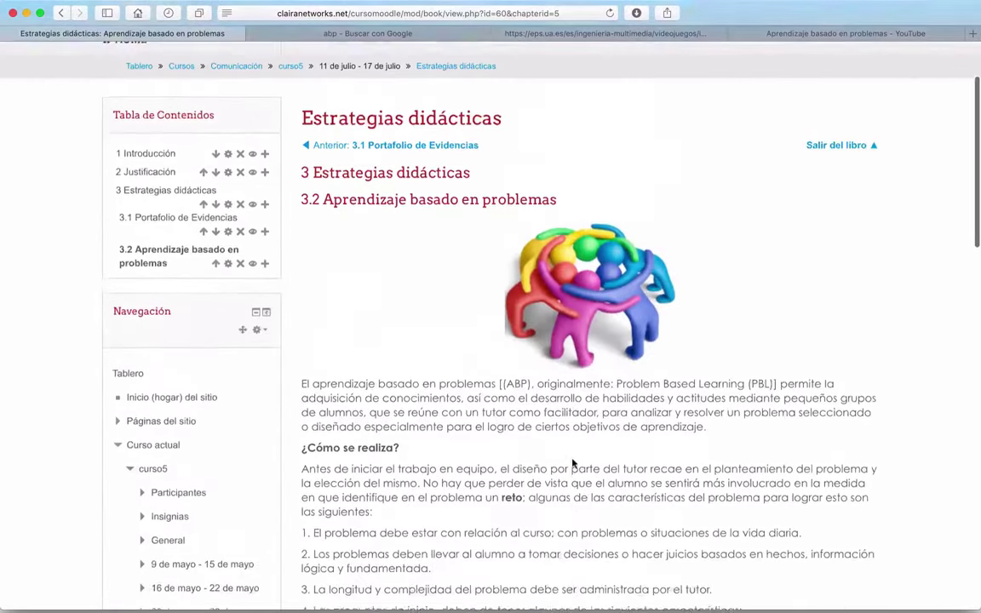
scroll(572, 464, up, 3)
scroll(572, 464, down, 1)
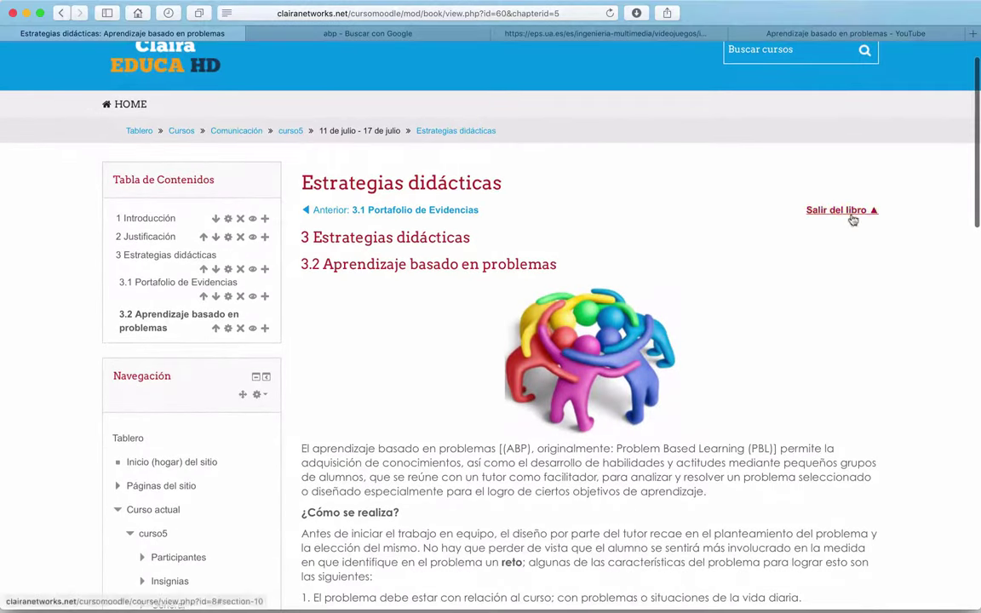
click(813, 210)
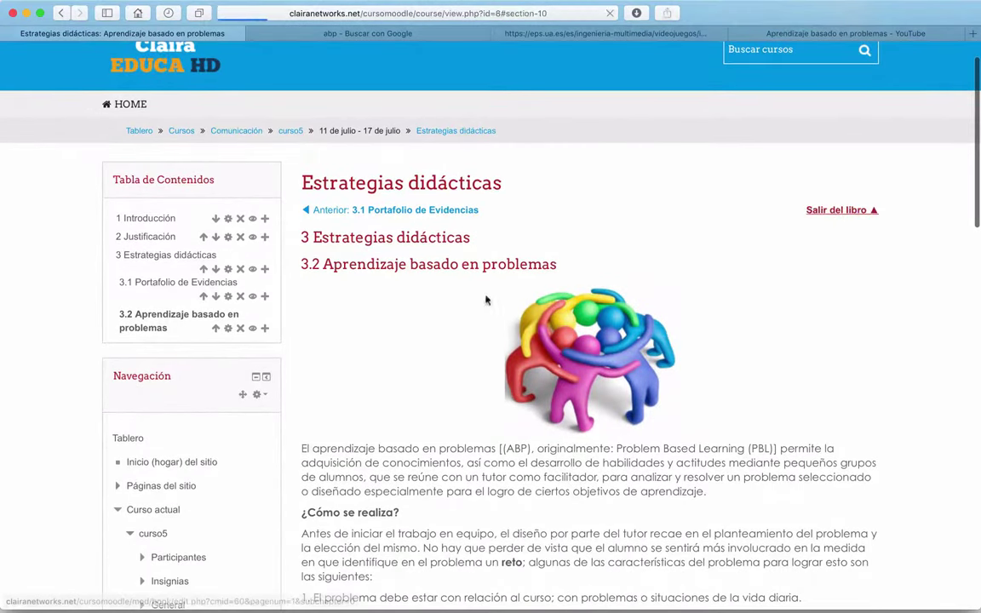
scroll(753, 343, up, 3)
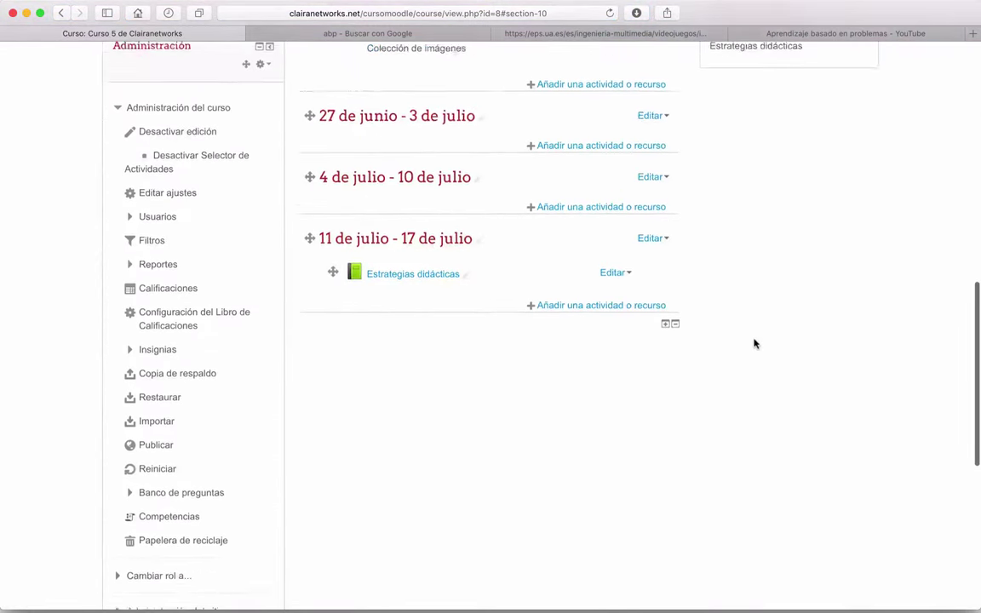
scroll(754, 343, up, 2)
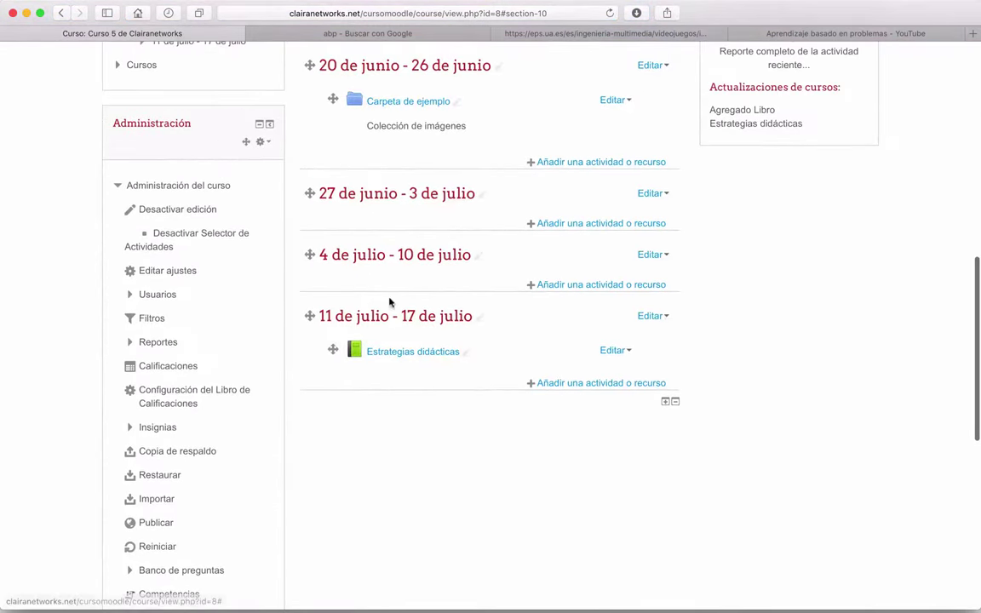
click(393, 358)
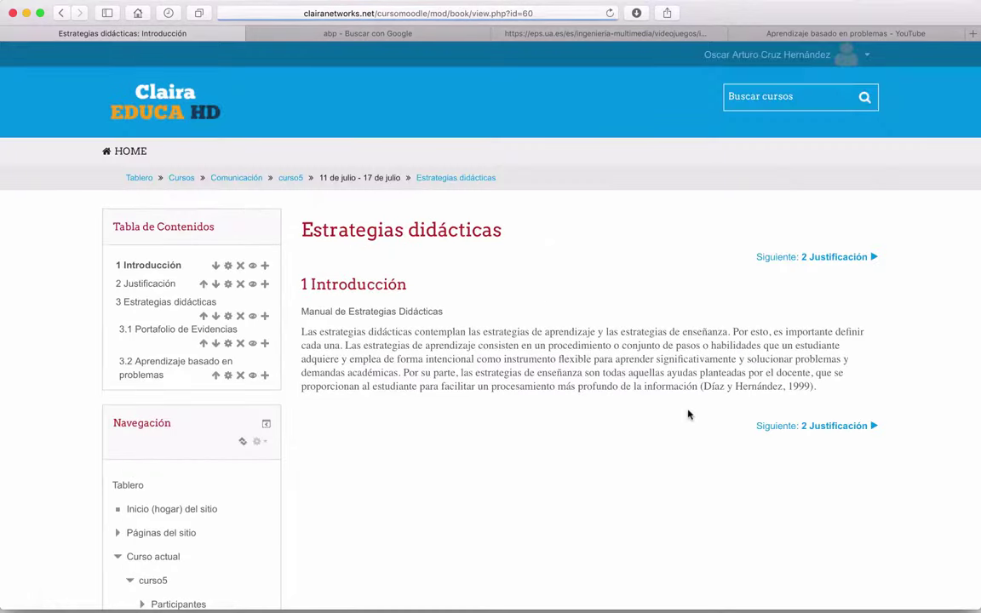
Page through the book to chapter 3 Estrategias didácticas and on to subchapter 3.1 Portafolio de Evidencias.
click(147, 333)
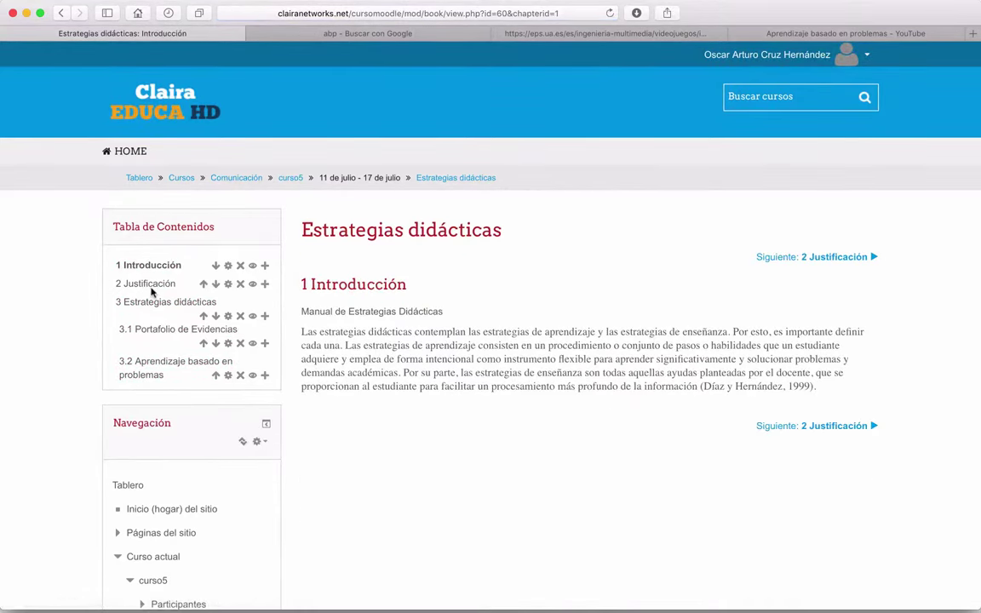
click(151, 303)
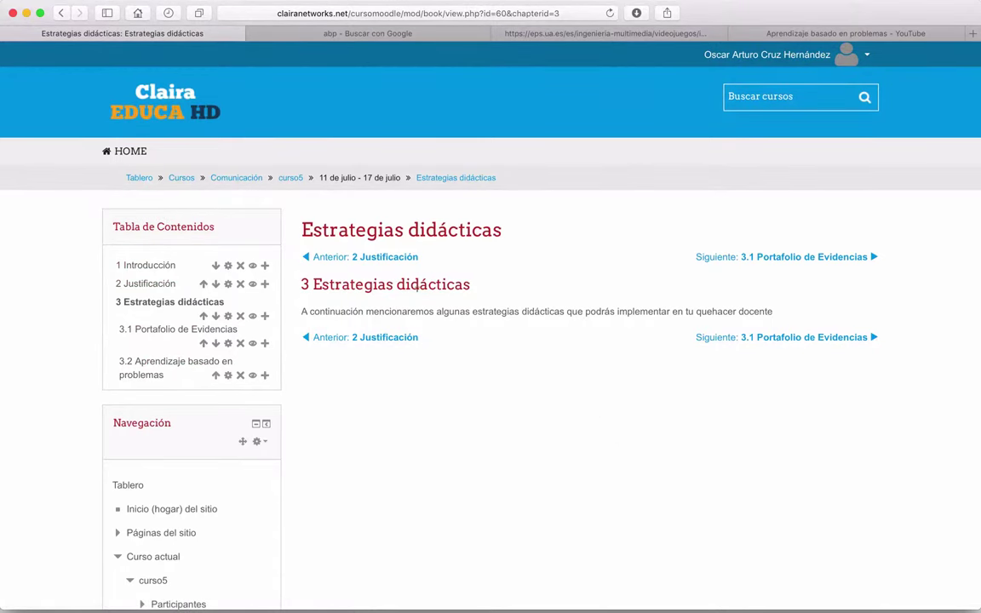
click(763, 259)
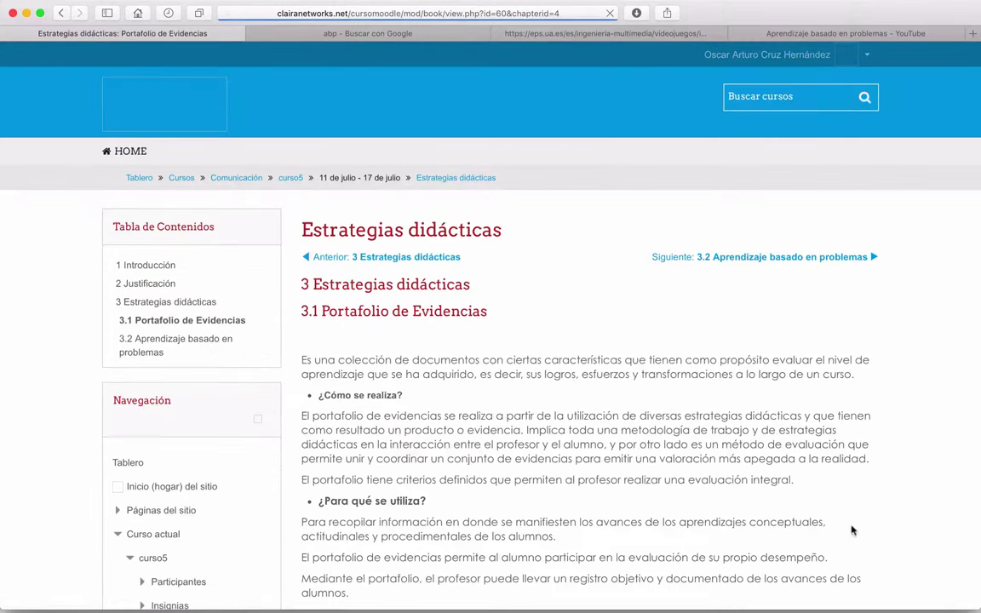
Review subchapter 3.1 from the folder image and text down to the embedded videos.
scroll(709, 401, down, 1)
scroll(709, 402, down, 3)
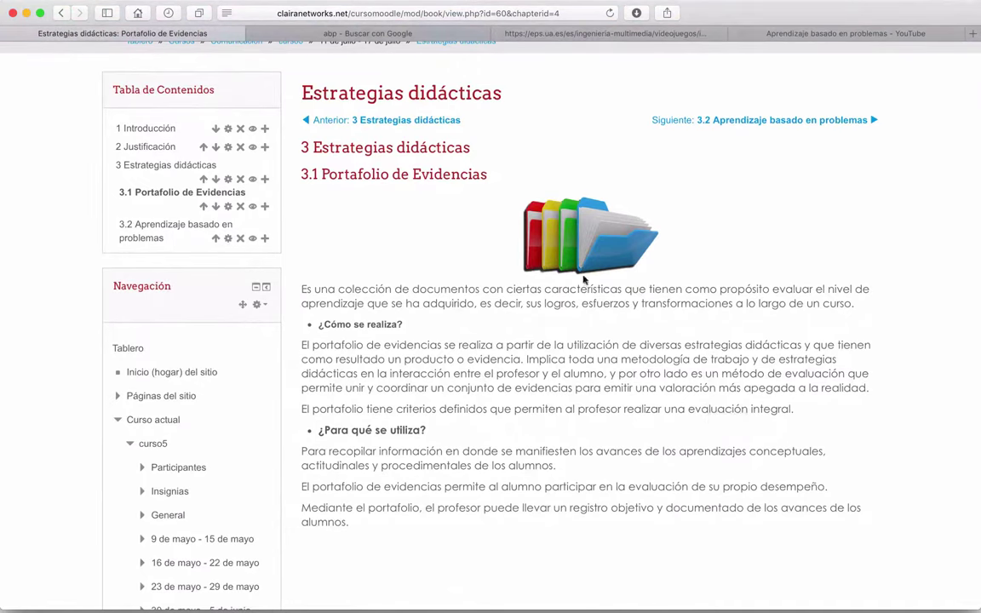
drag(381, 283, 860, 304)
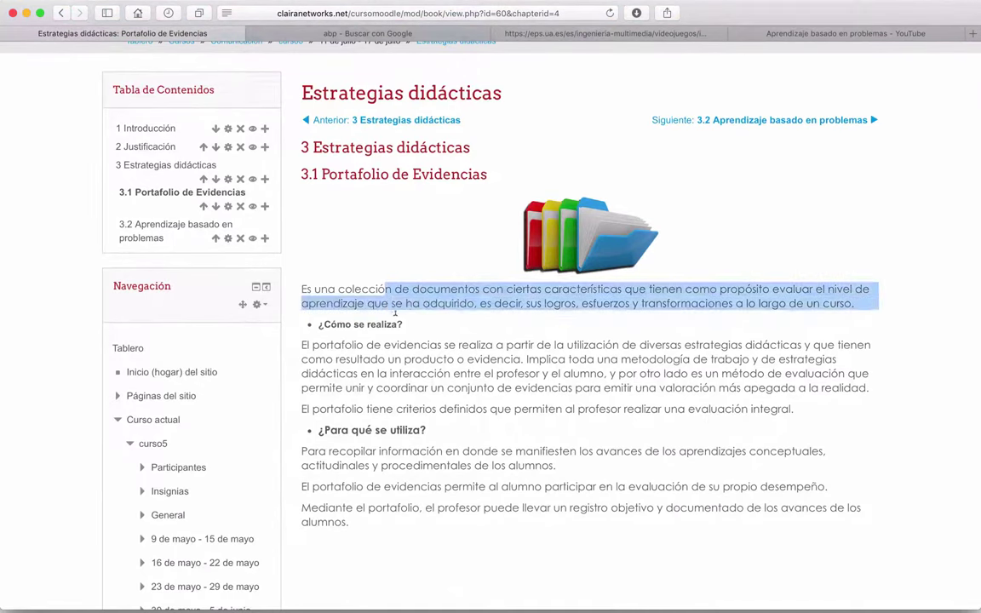
click(463, 335)
scroll(515, 370, down, 5)
scroll(514, 371, down, 8)
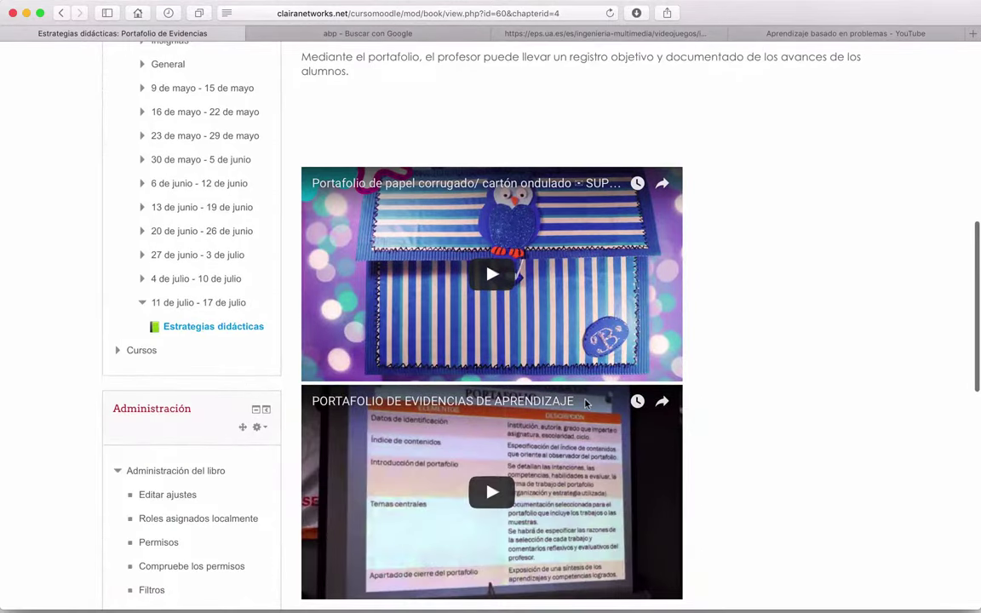
scroll(469, 196, up, 1)
scroll(586, 404, down, 5)
scroll(585, 404, up, 3)
scroll(586, 403, up, 15)
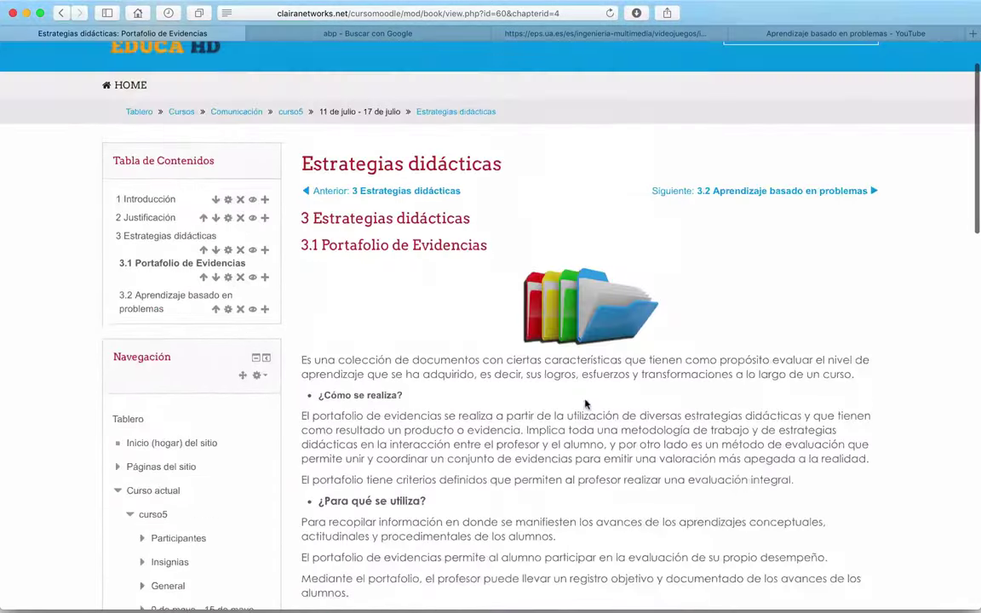
scroll(586, 404, down, 8)
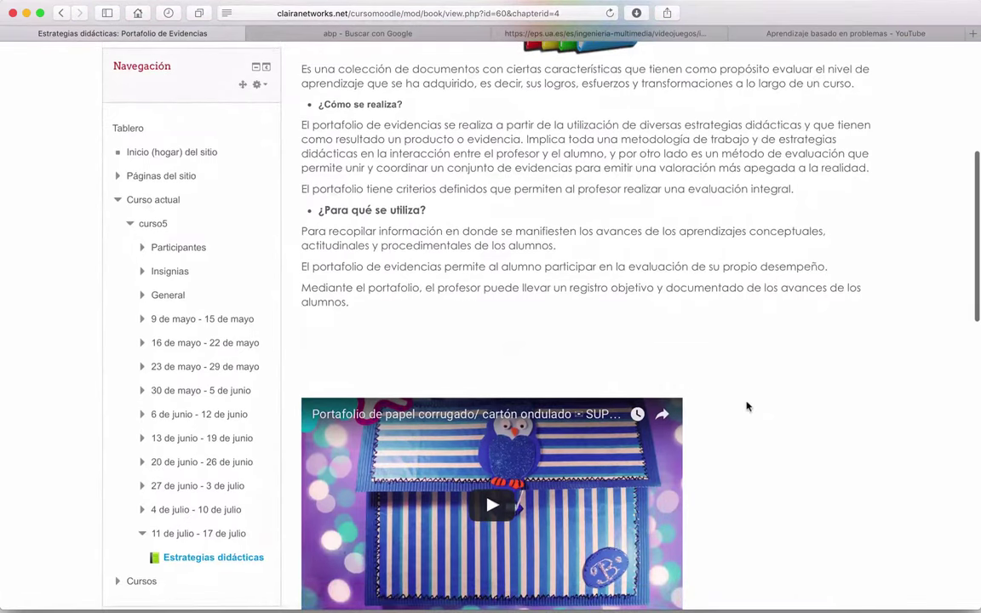
scroll(748, 404, up, 10)
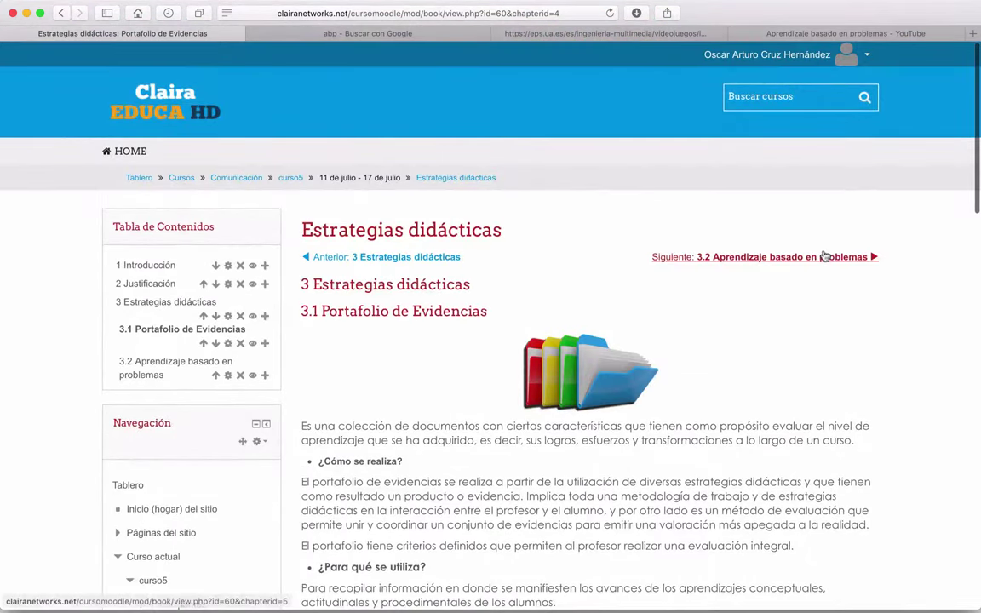
Advance to subchapter 3.2 Aprendizaje basado en problemas, look it over and exit the book to the course page.
click(826, 257)
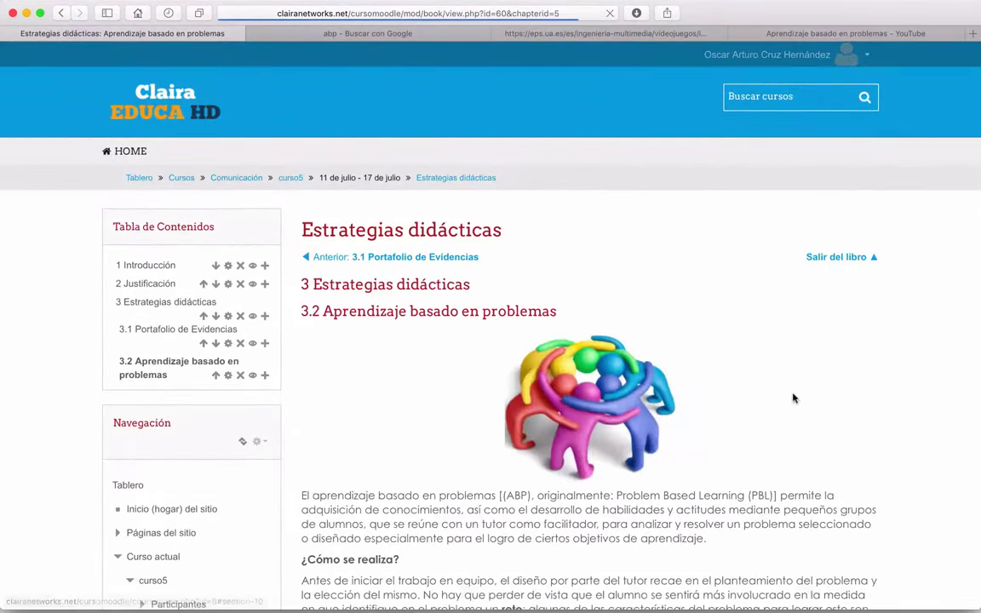
scroll(793, 396, down, 3)
click(843, 116)
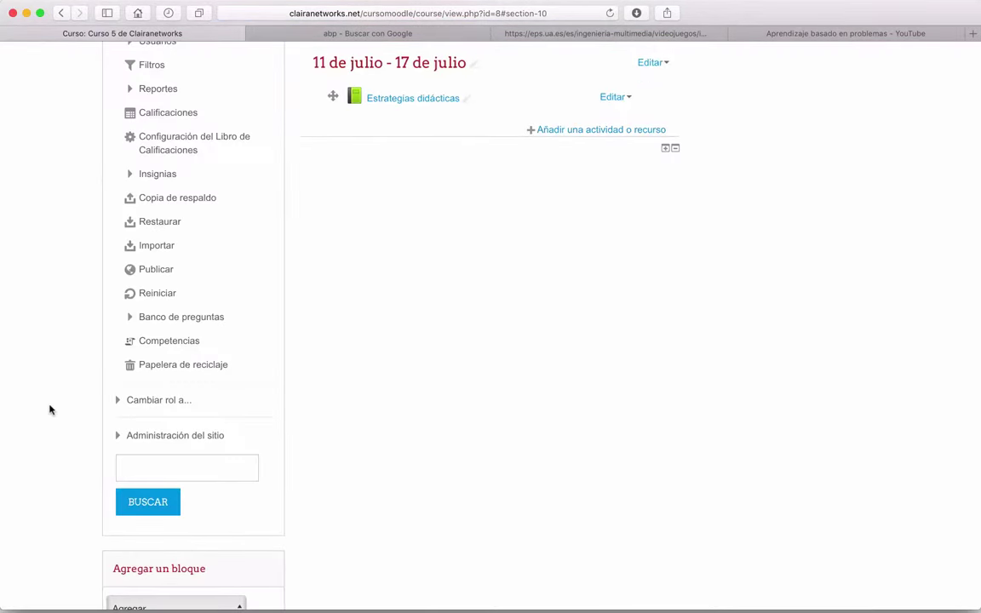
Open the Participantes list of curso5 to check which users are enrolled.
scroll(49, 410, up, 5)
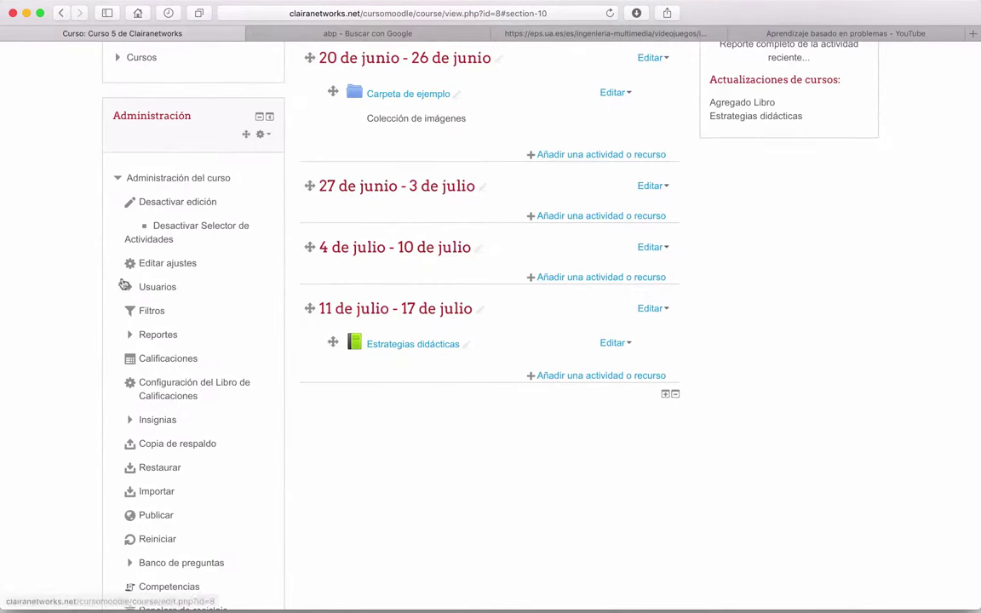
scroll(65, 329, up, 10)
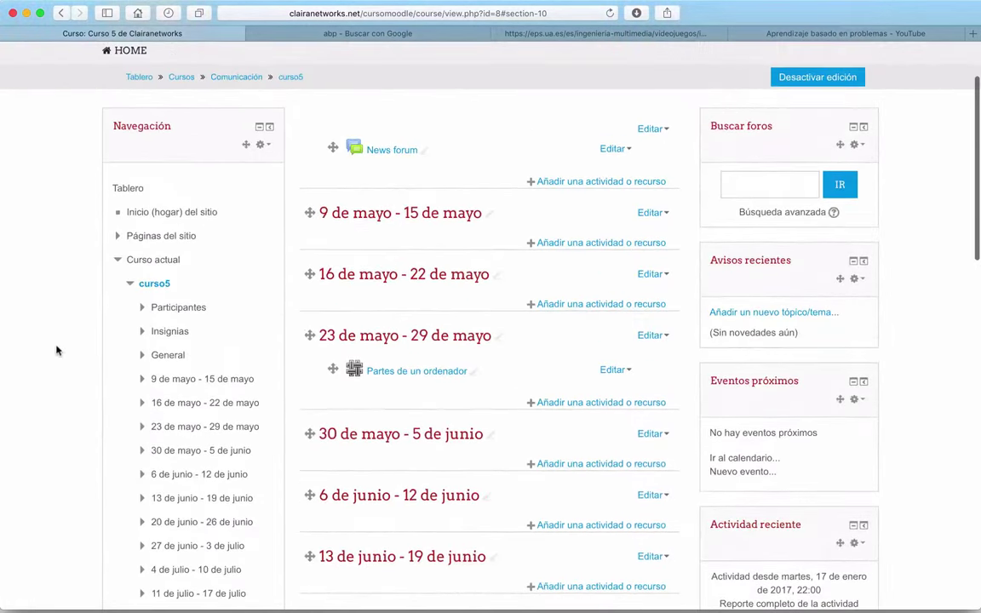
click(171, 311)
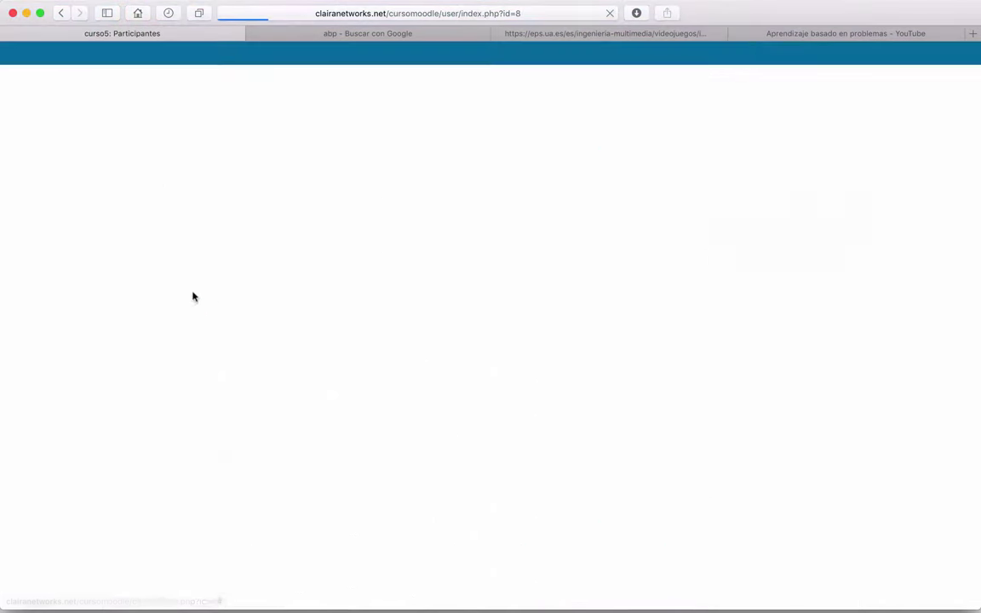
scroll(552, 315, down, 5)
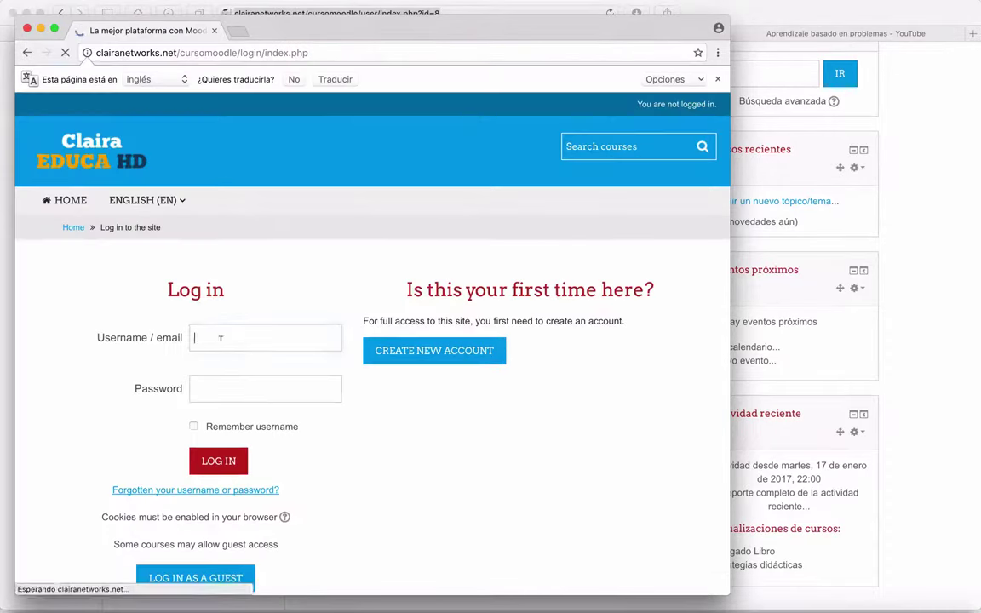
Log in to the Moodle site in Chrome as the student with username usuario5 and the account password.
text(usuario5)
key(Tab)
key(Return)
click(271, 350)
key(Return)
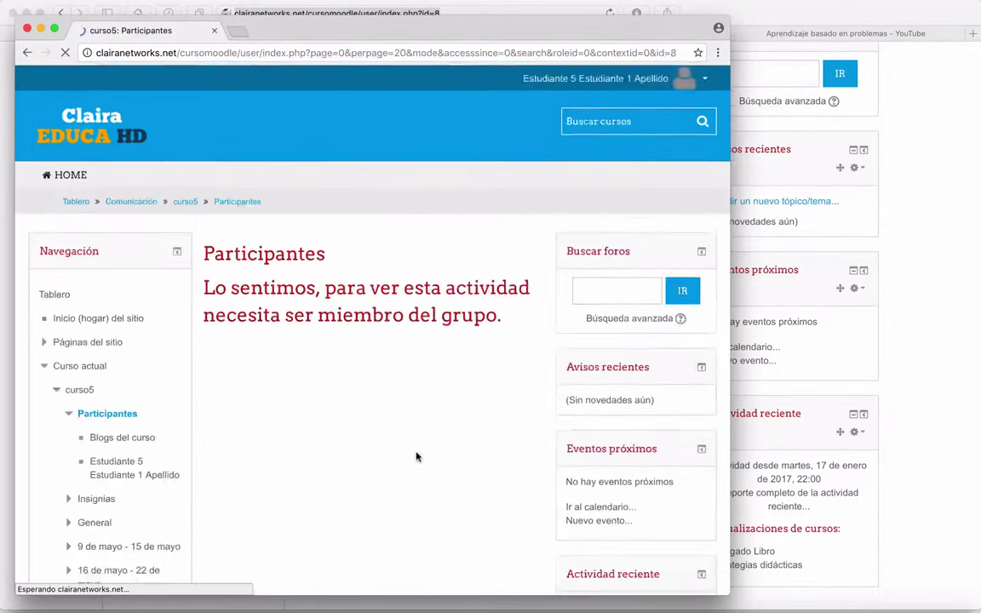
Open curso5 from the student's own courses and enlarge the Chrome window to fill the screen.
click(81, 296)
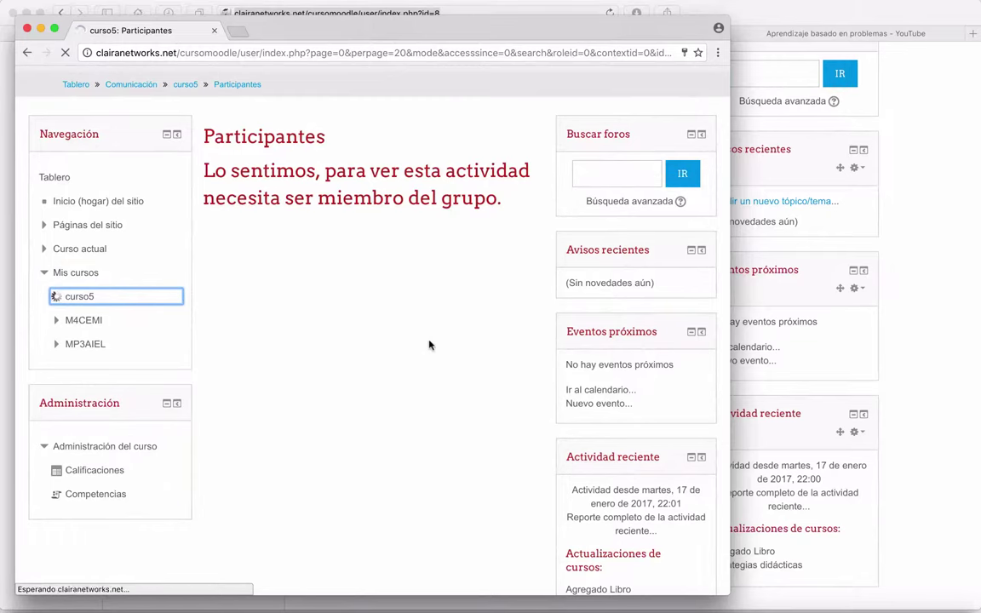
scroll(426, 344, down, 10)
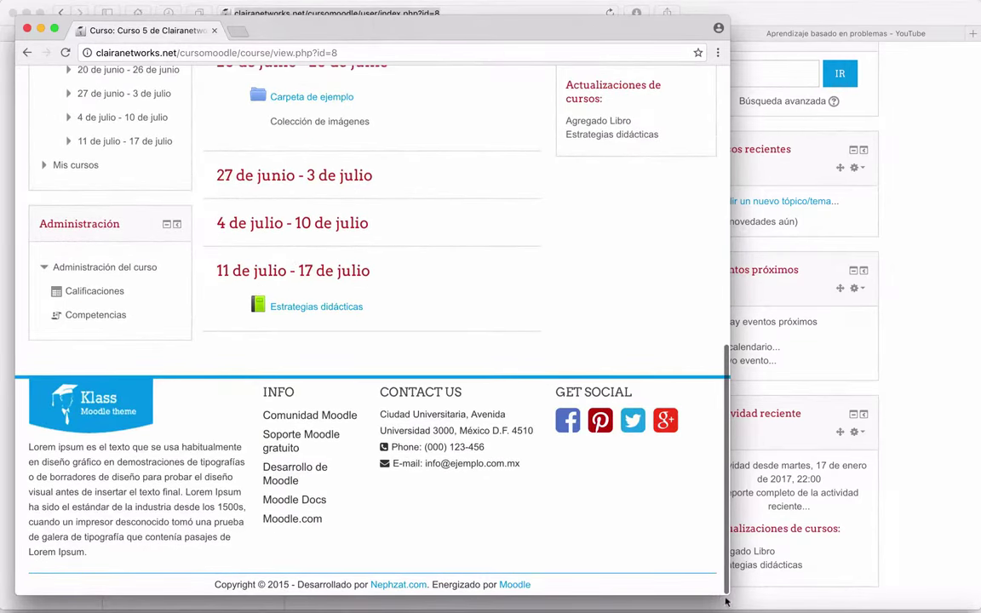
drag(725, 601, 979, 611)
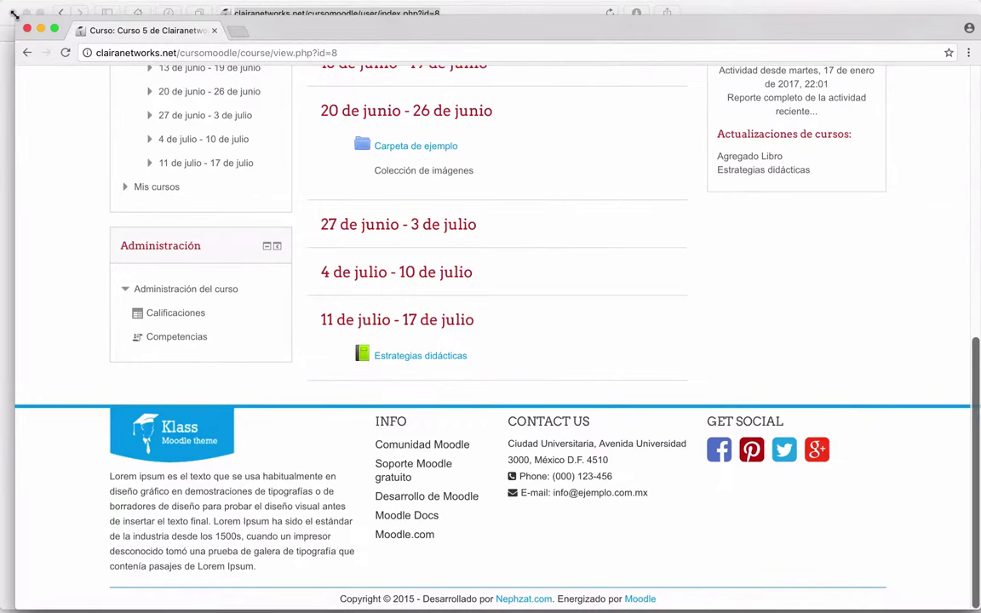
drag(13, 14, 1, 1)
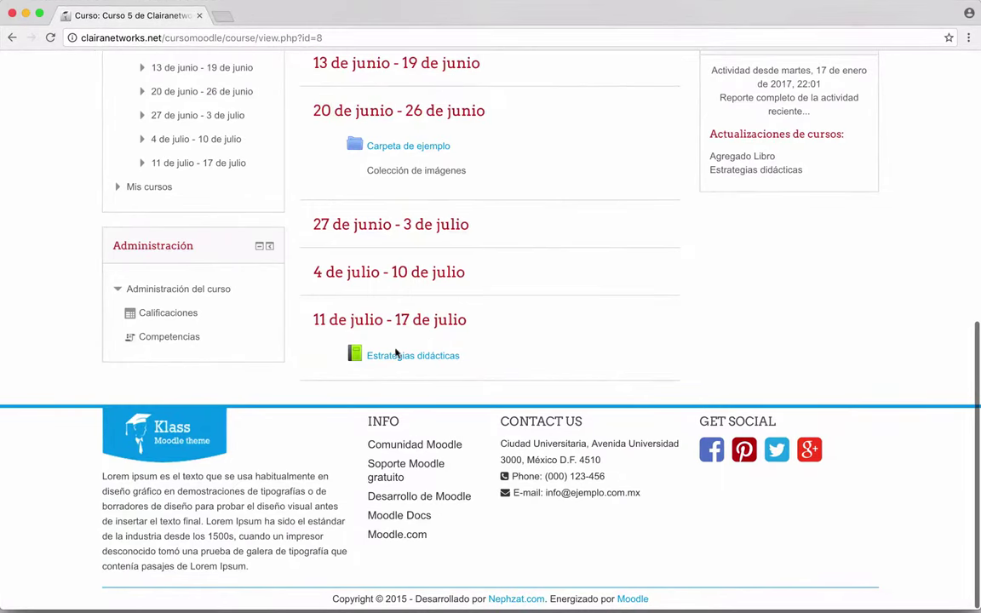
Review Estrategias didácticas as the student, from Introducción through to the embedded video in 3.2, and exit the book.
click(430, 356)
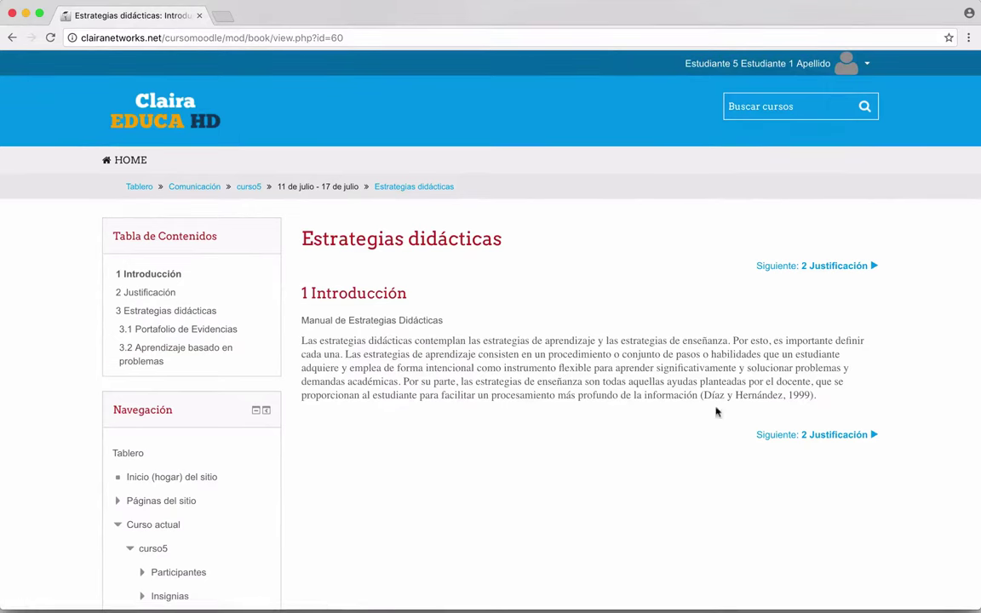
click(830, 439)
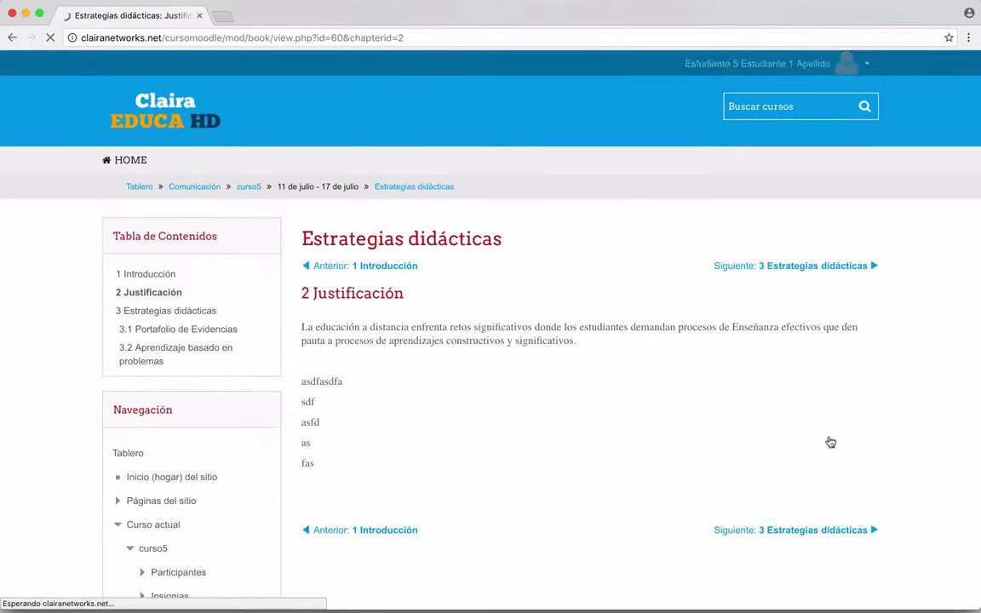
click(780, 531)
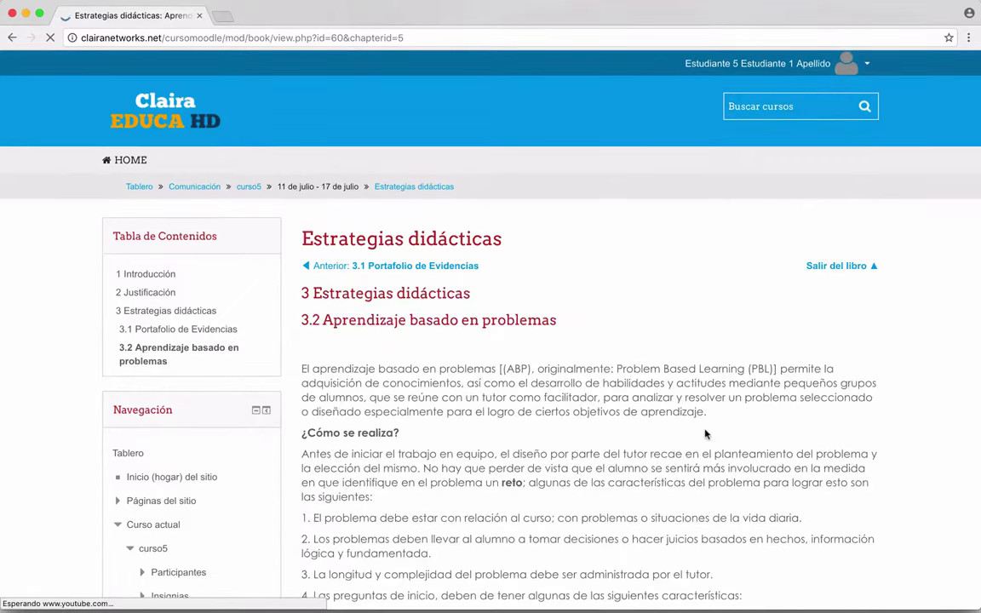
scroll(705, 430, down, 8)
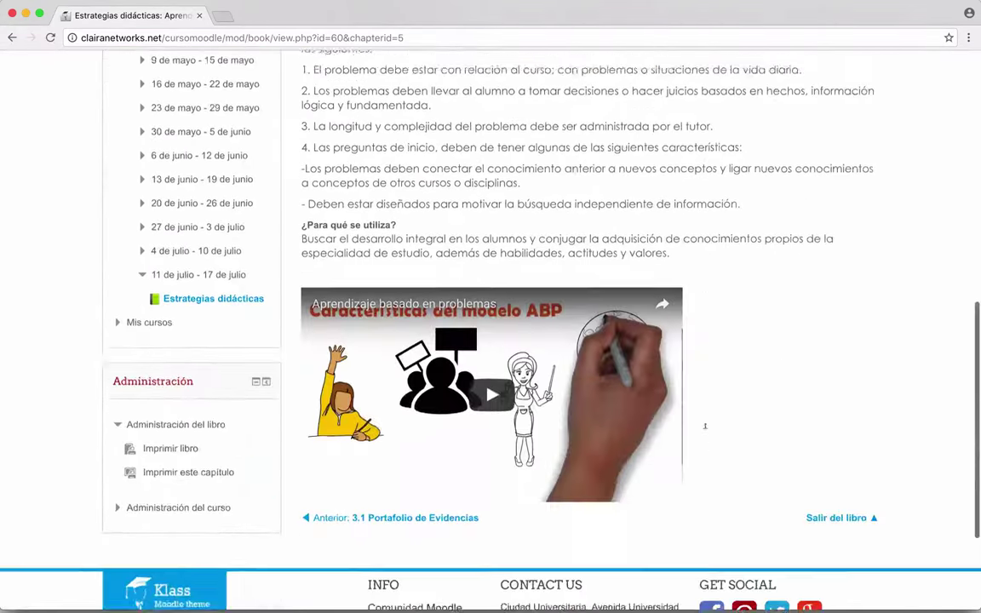
scroll(705, 425, up, 10)
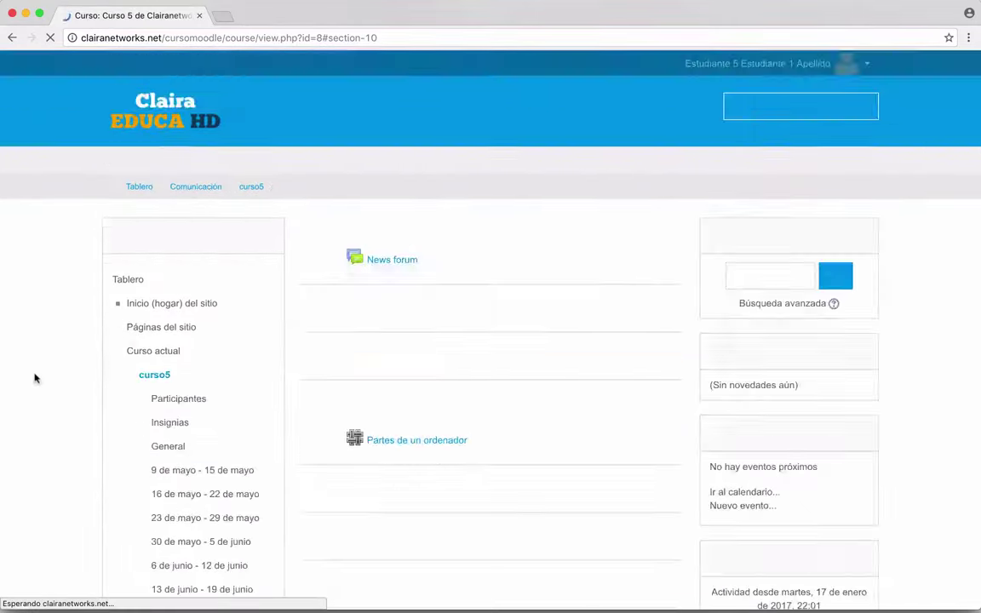
scroll(34, 376, down, 15)
Switch back to the teacher session in Safari and reopen Curso 5 de Clairanetworks through the Tablero and the Comunicación category.
key(ctrl+Up)
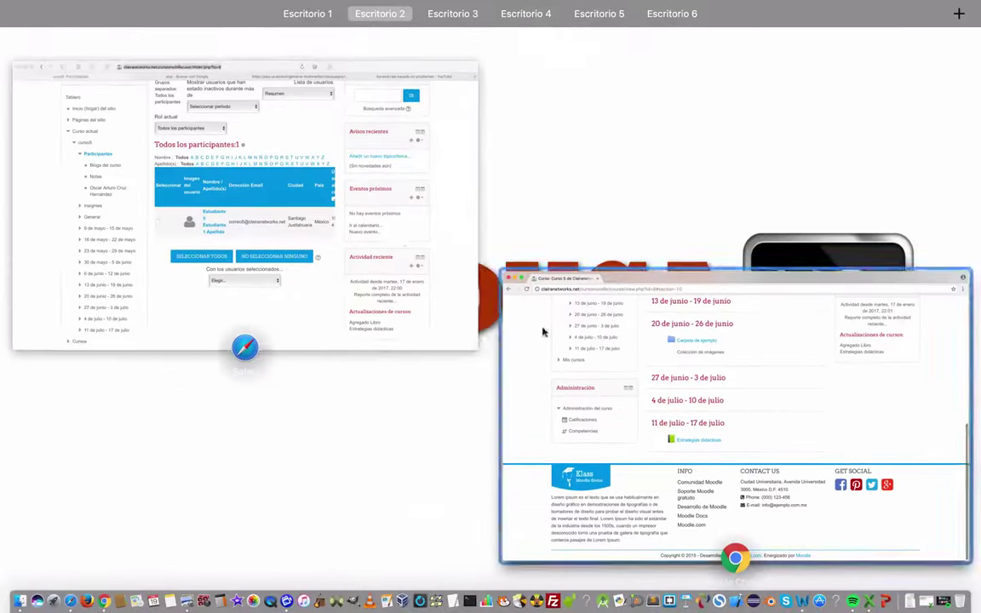
click(262, 211)
scroll(61, 403, down, 10)
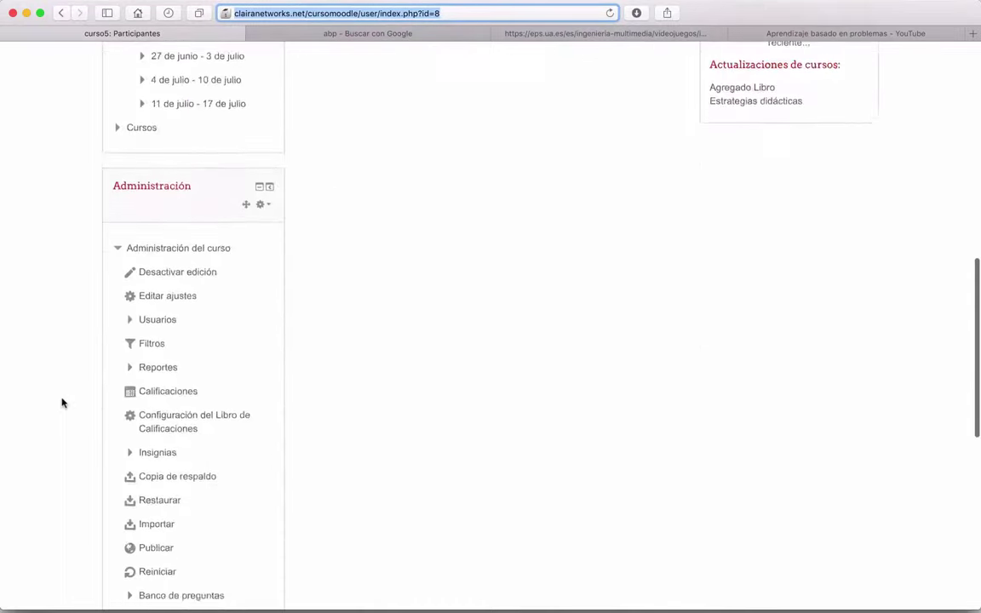
scroll(62, 402, up, 10)
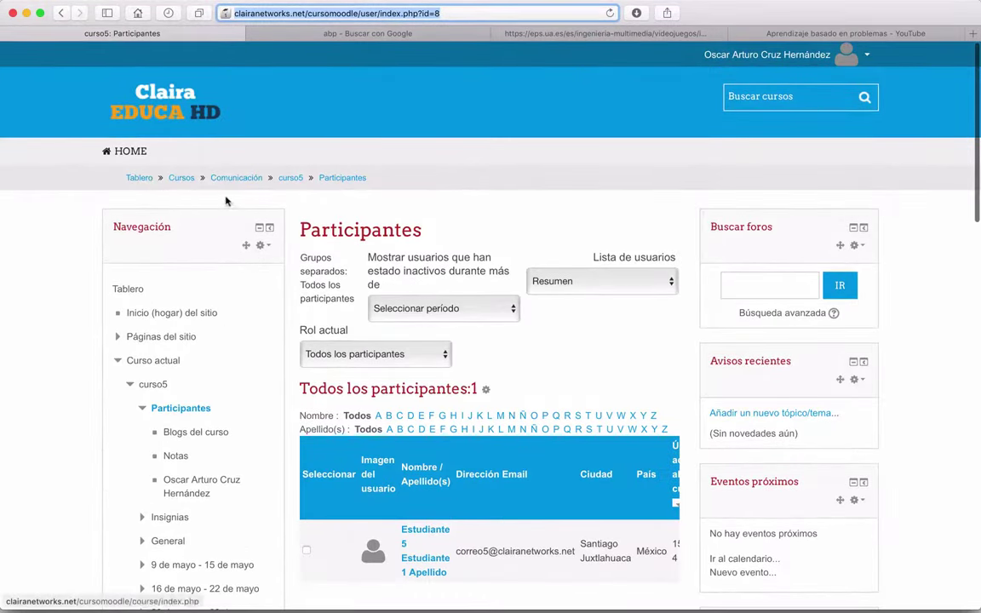
click(137, 178)
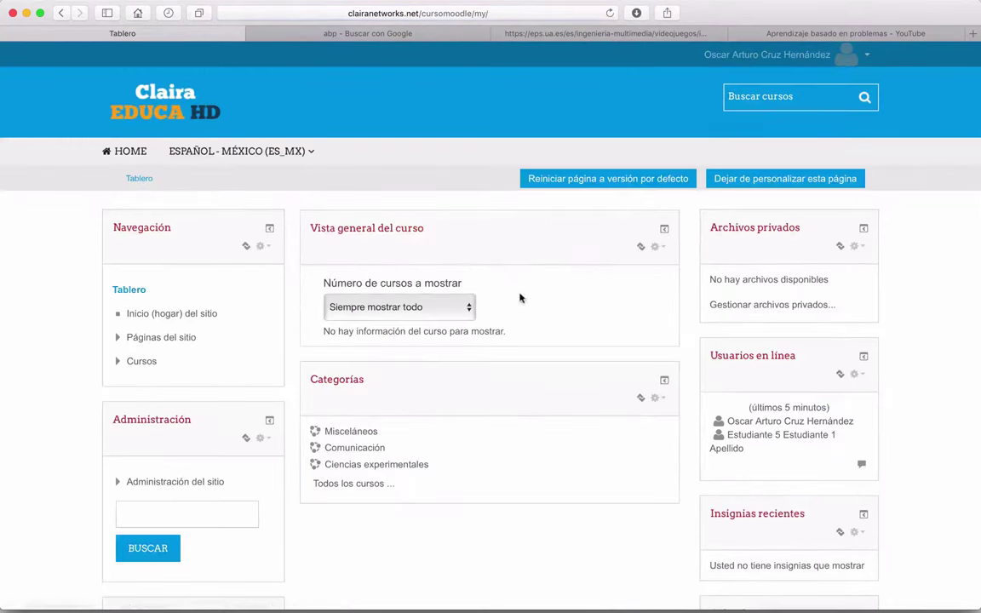
click(367, 453)
scroll(550, 431, down, 10)
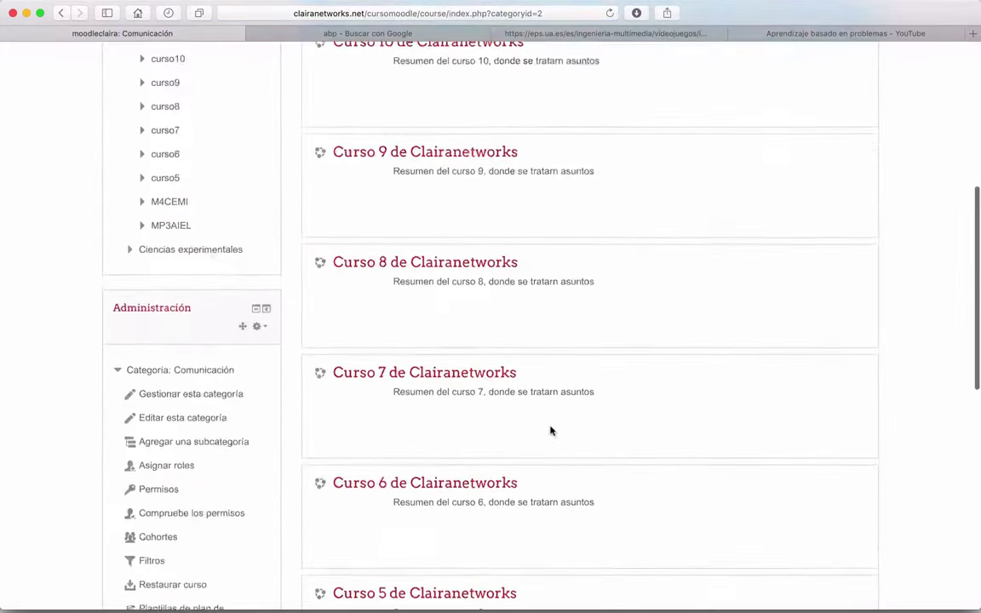
click(371, 514)
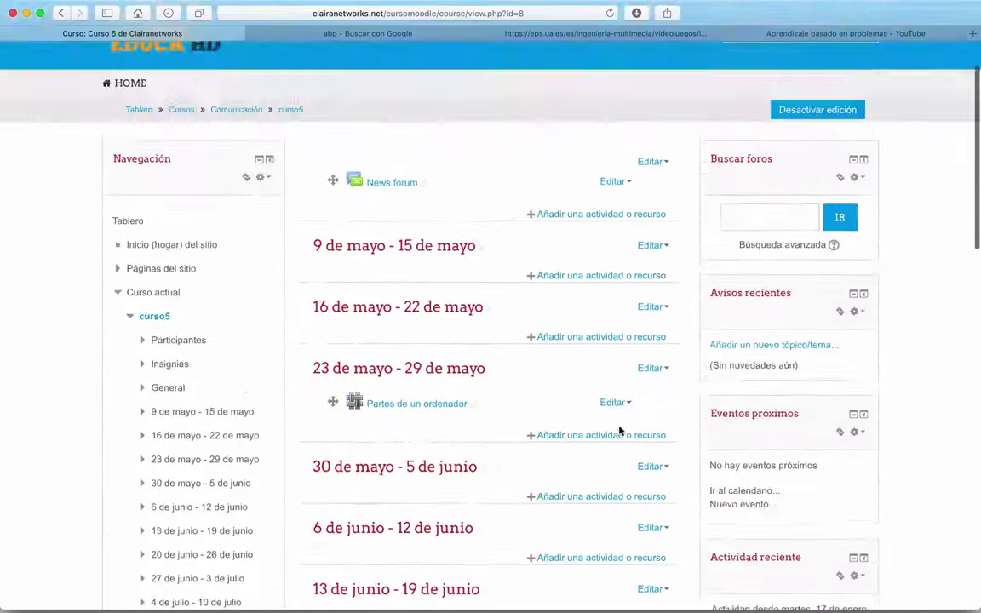
Open Estrategias didácticas from the 11 de julio - 17 de julio section and examine its book administration options.
scroll(620, 432, down, 10)
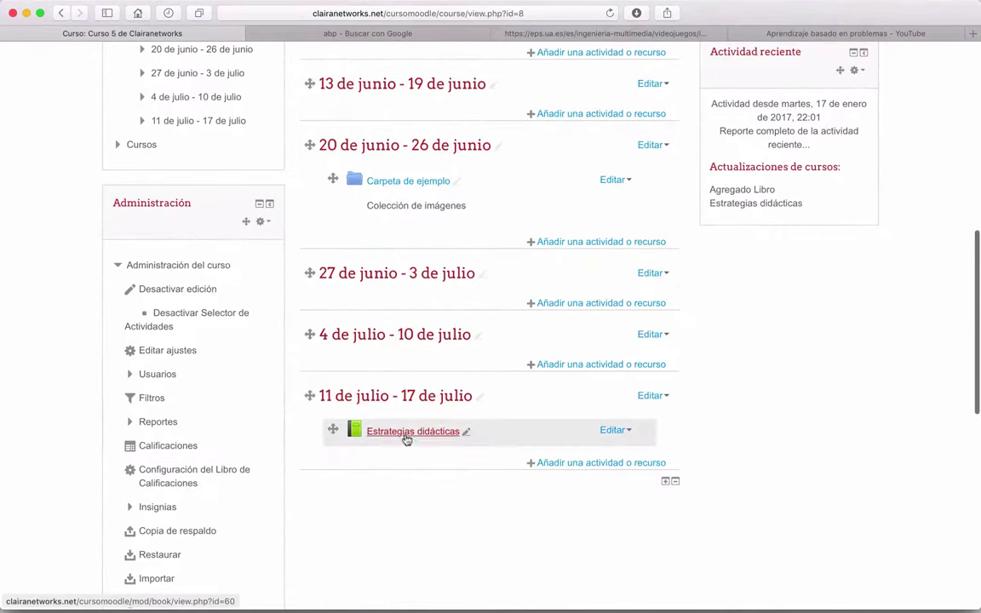
scroll(536, 427, down, 8)
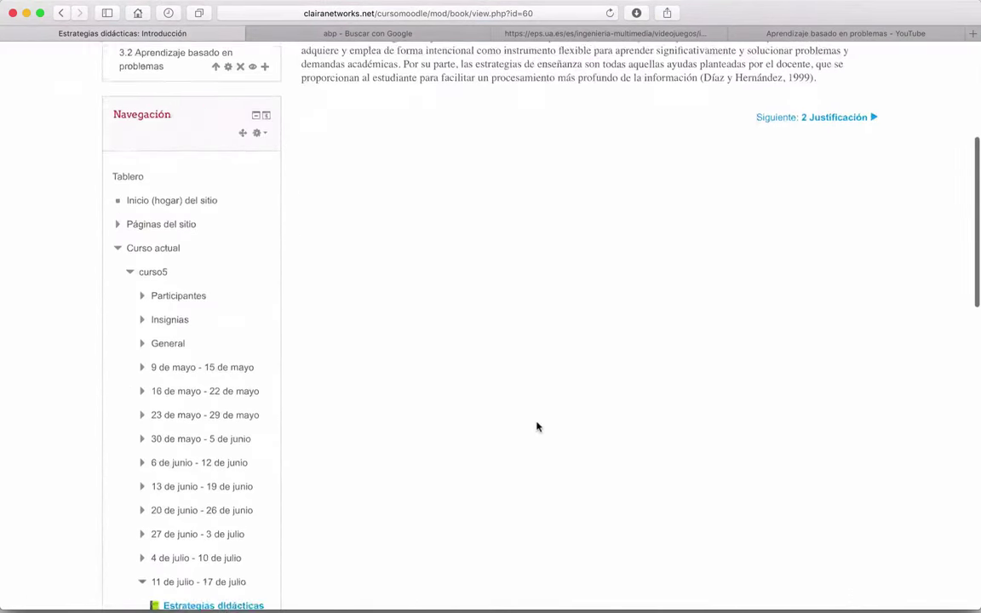
scroll(536, 427, down, 10)
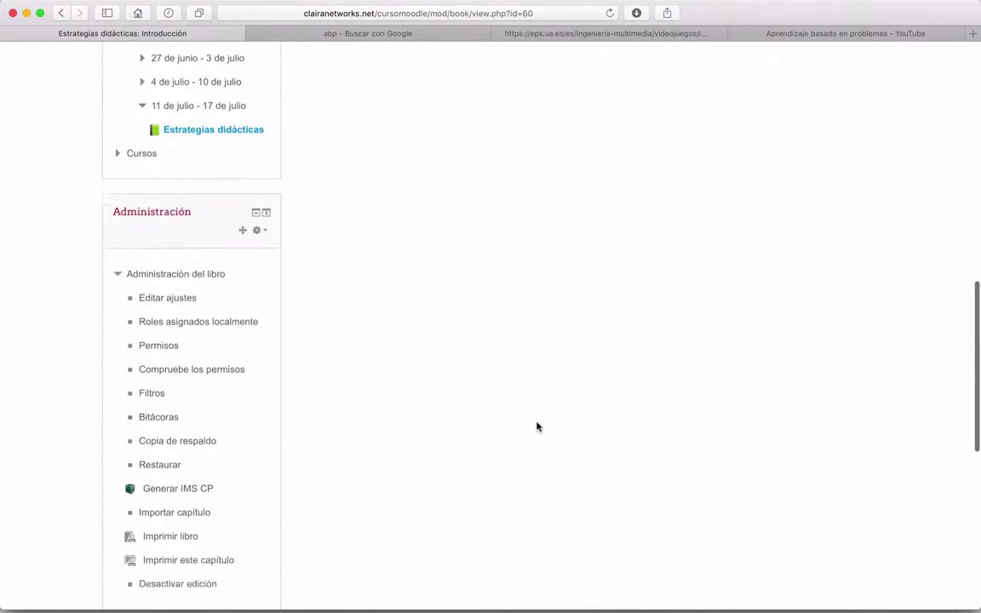
scroll(537, 427, down, 2)
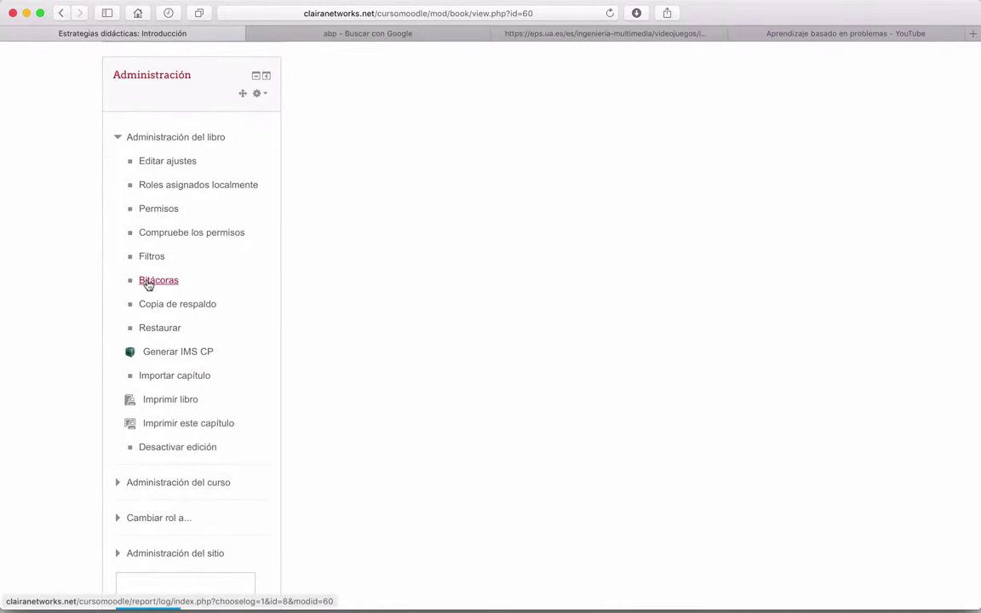
Examine the Bitácoras entries recorded for the book Estrategias didácticas and return to the book's administration options.
click(148, 284)
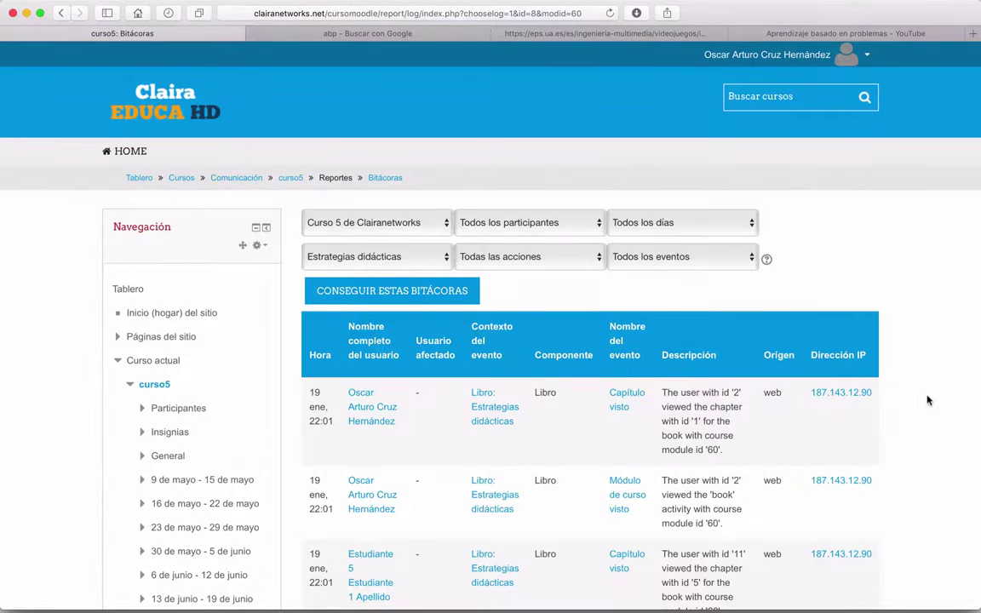
scroll(928, 400, down, 5)
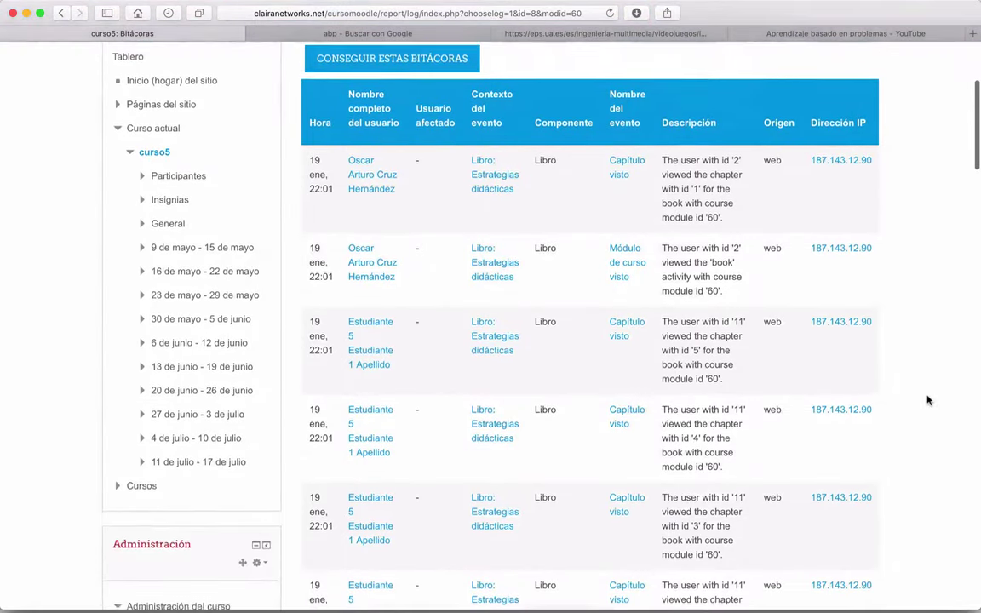
scroll(928, 400, down, 5)
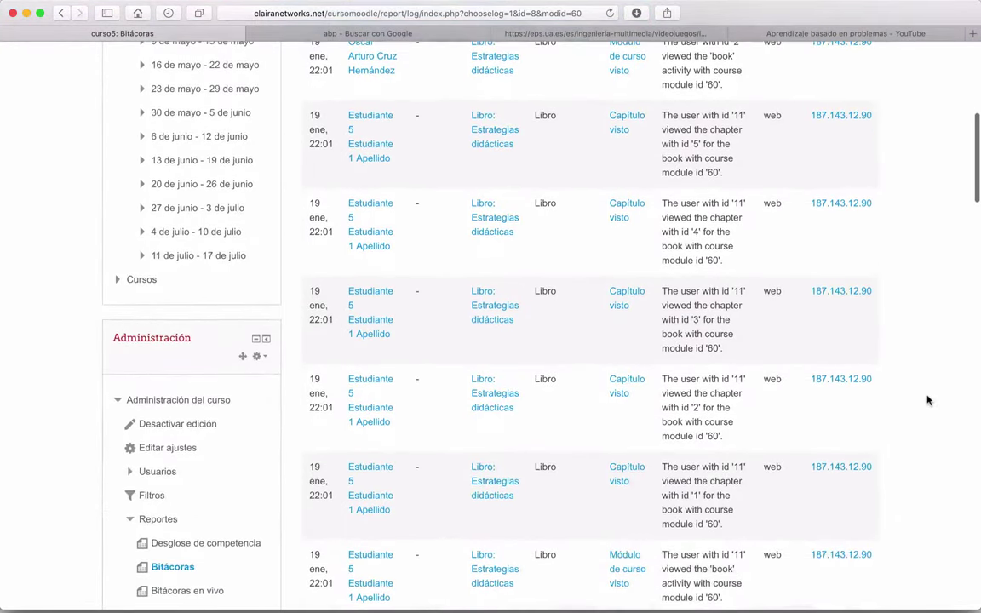
scroll(928, 400, down, 5)
scroll(928, 400, up, 4)
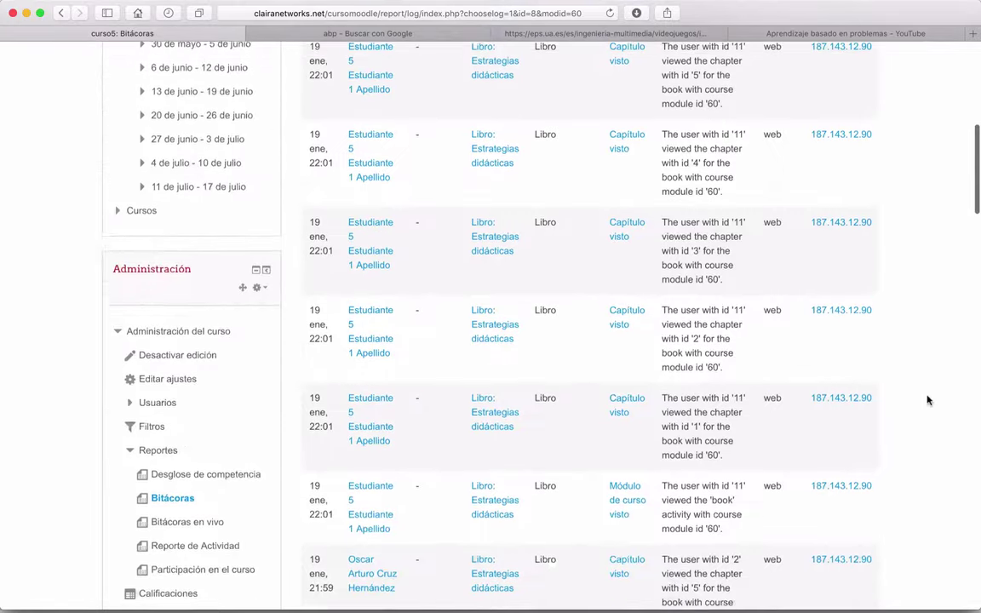
scroll(928, 400, up, 8)
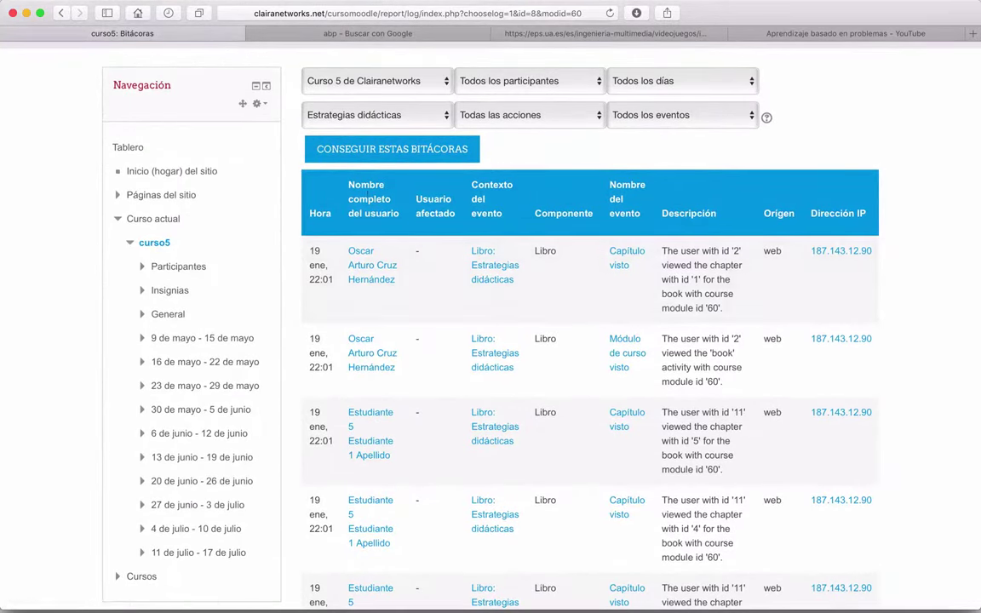
scroll(375, 358, down, 1)
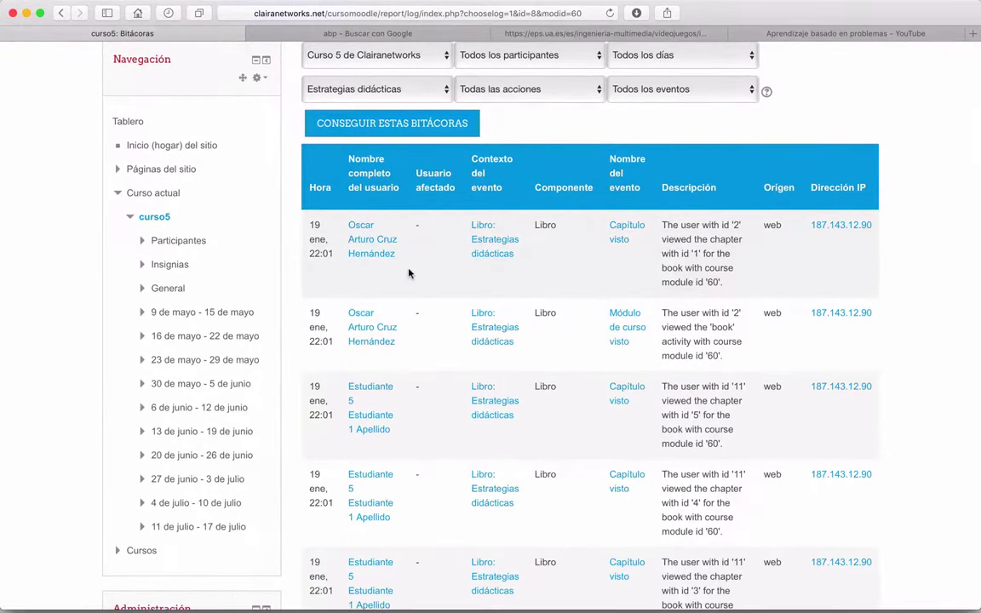
scroll(409, 273, down, 3)
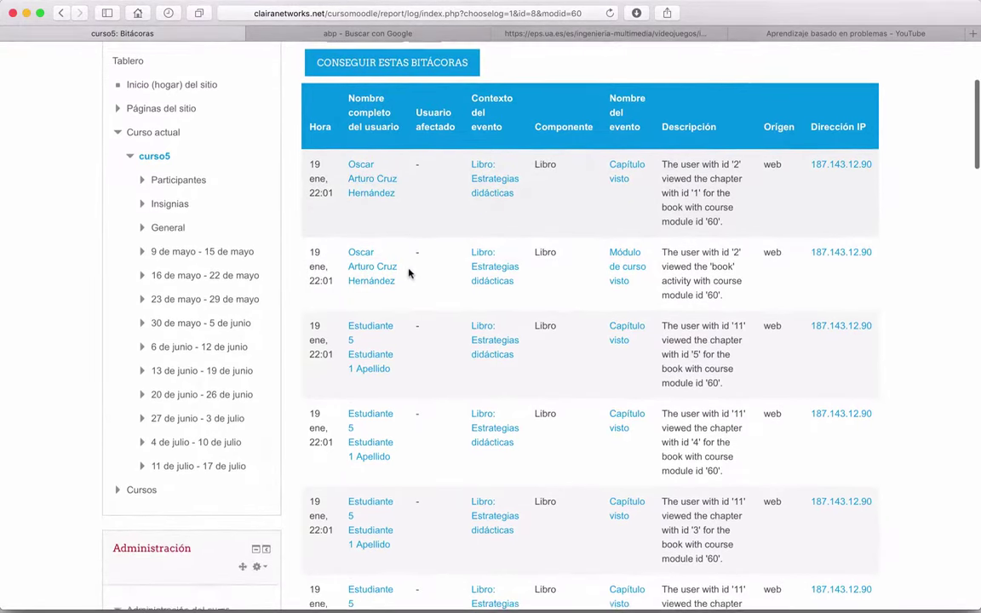
scroll(409, 273, down, 2)
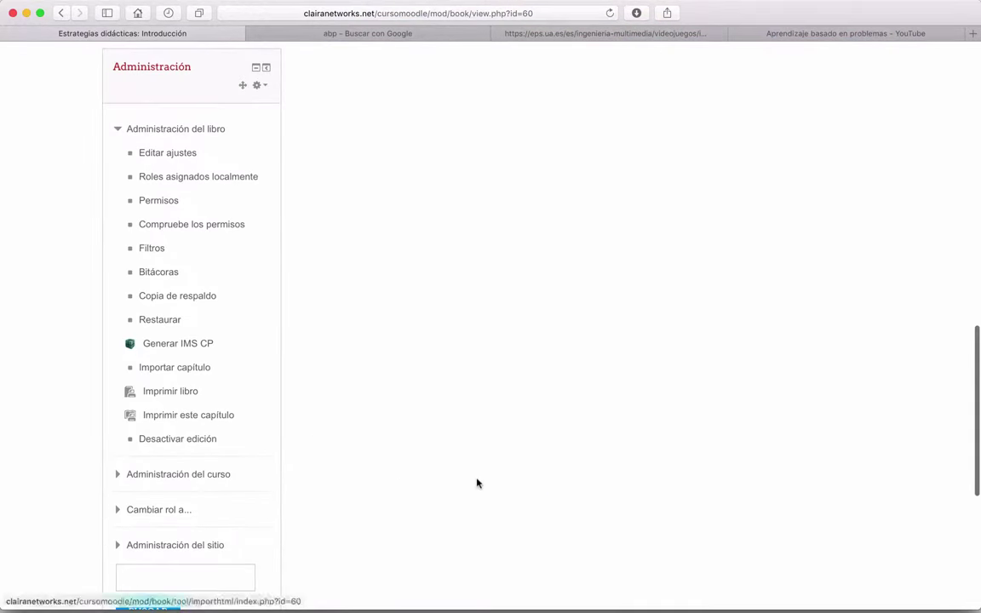
scroll(477, 481, up, 1)
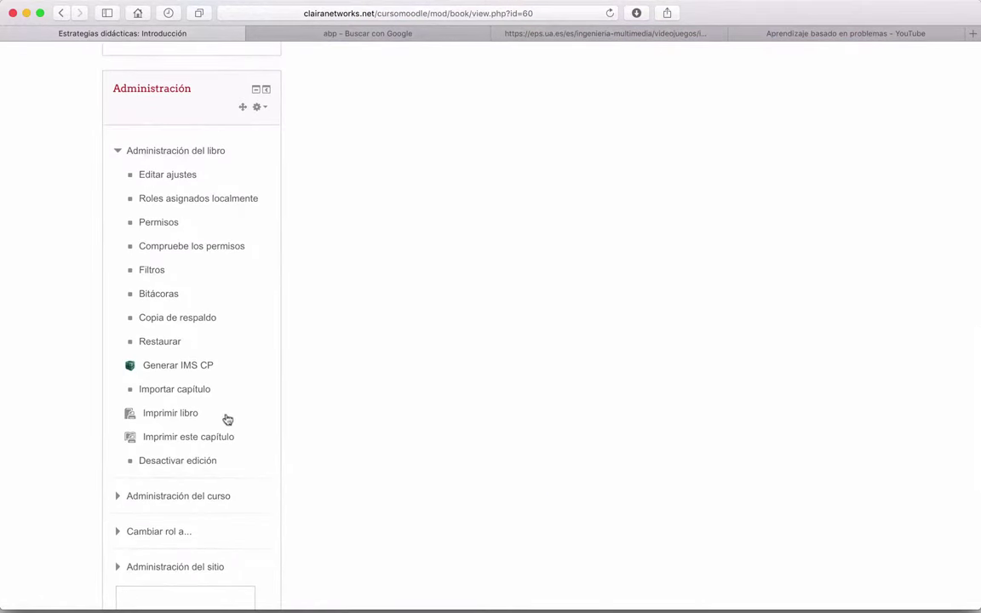